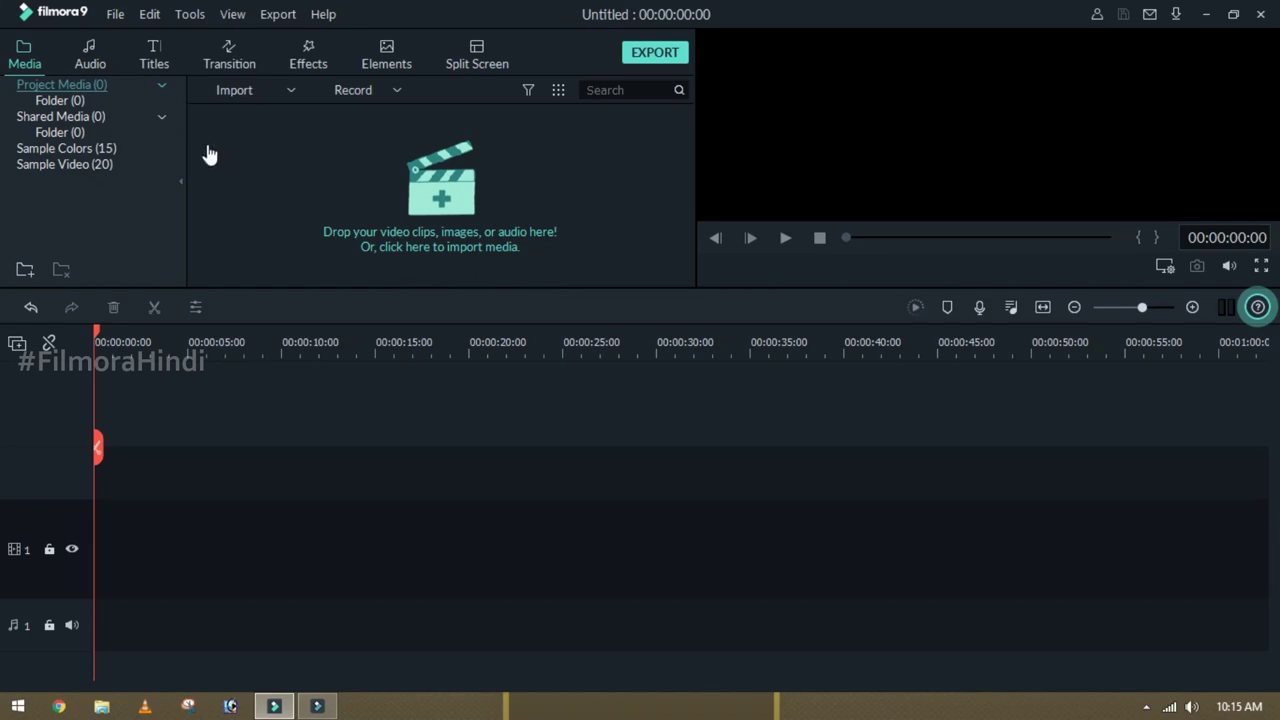
Add the White sample colour swatch to video track 1 as a 5-second background clip
{"action": "left_click", "coordinate": [62, 148]}
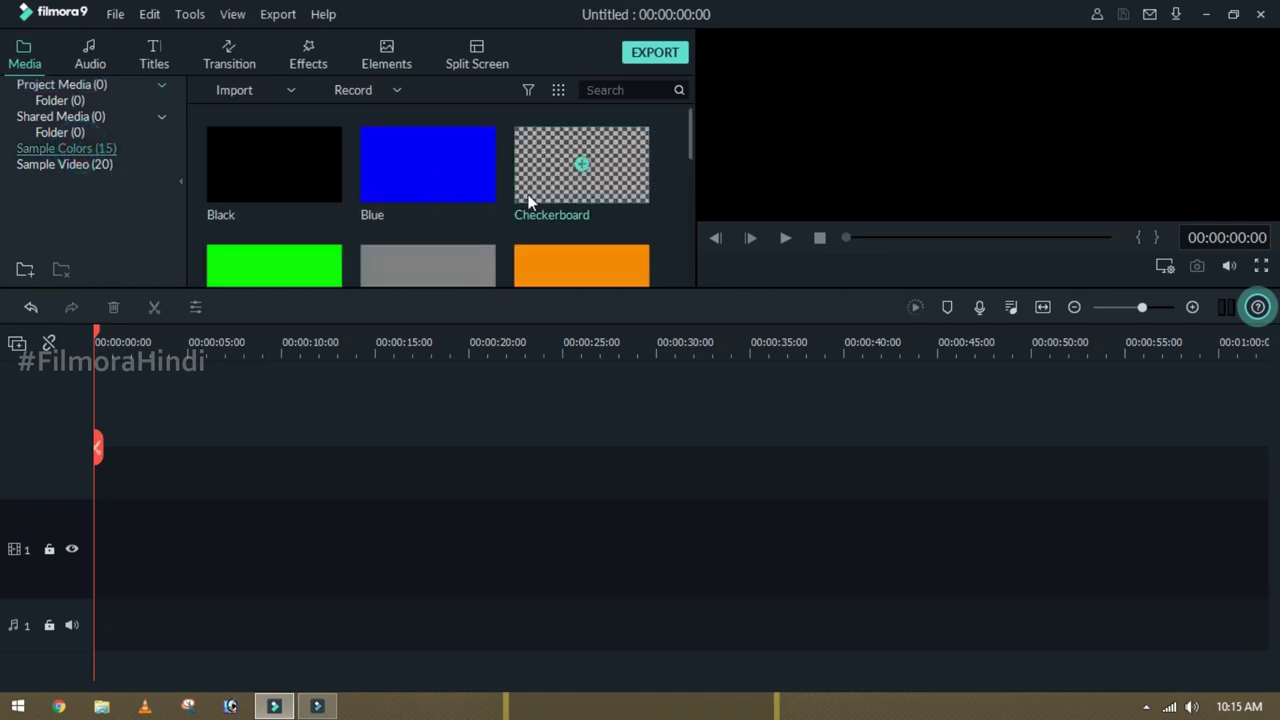
{"action": "left_click_drag", "start_coordinate": [689, 146], "coordinate": [688, 200]}
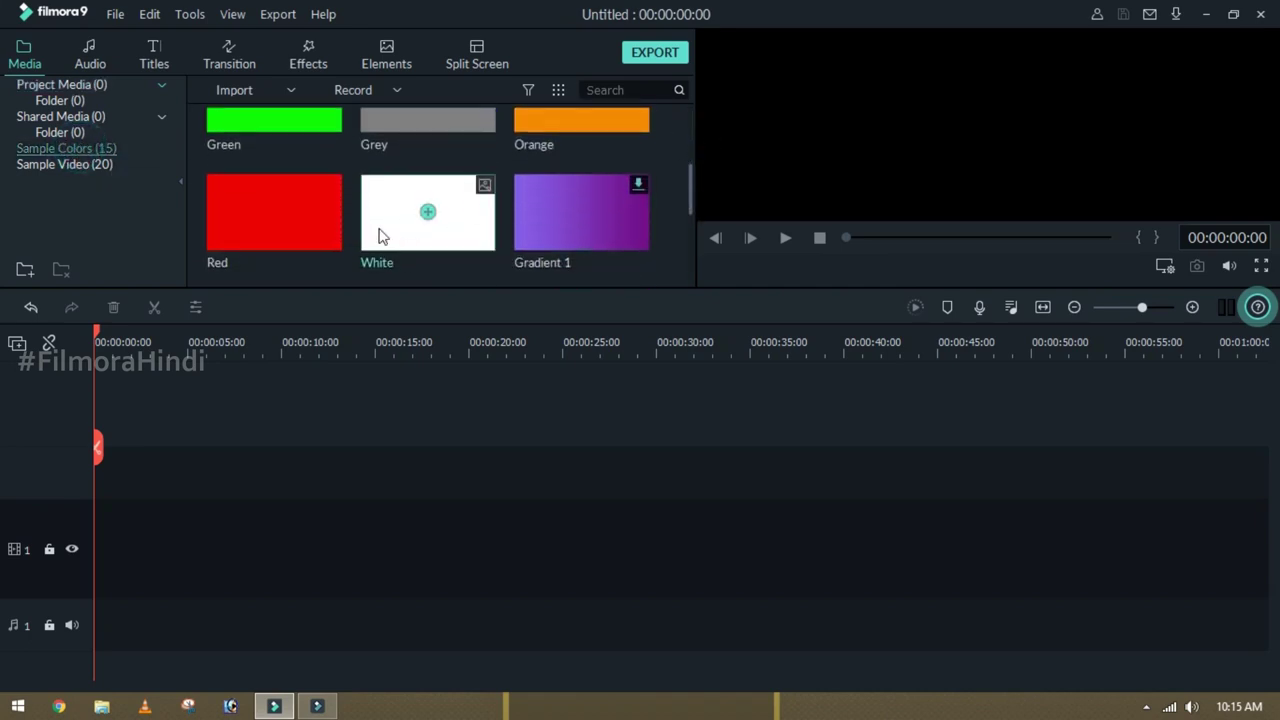
{"action": "left_click", "coordinate": [427, 211]}
{"action": "left_click", "coordinate": [66, 86]}
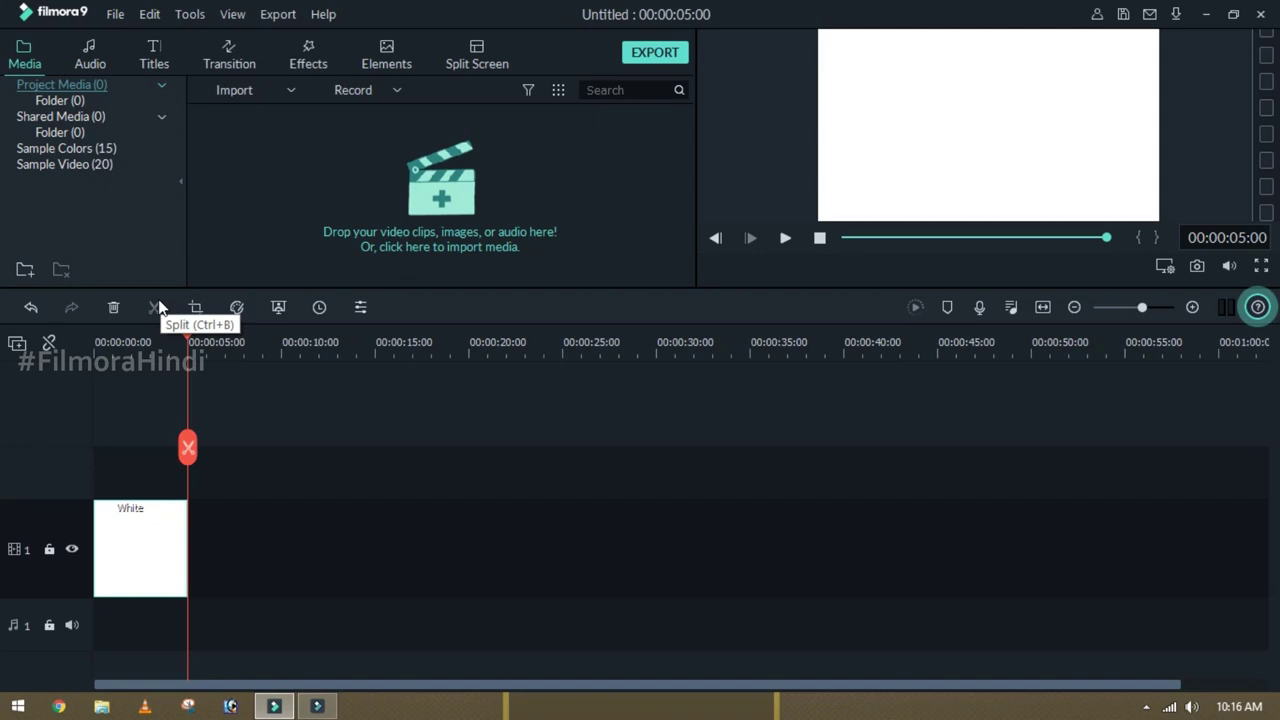
Place the Lower Third 1 title on track 2 above the white clip and open its text settings
{"action": "left_click", "coordinate": [163, 55]}
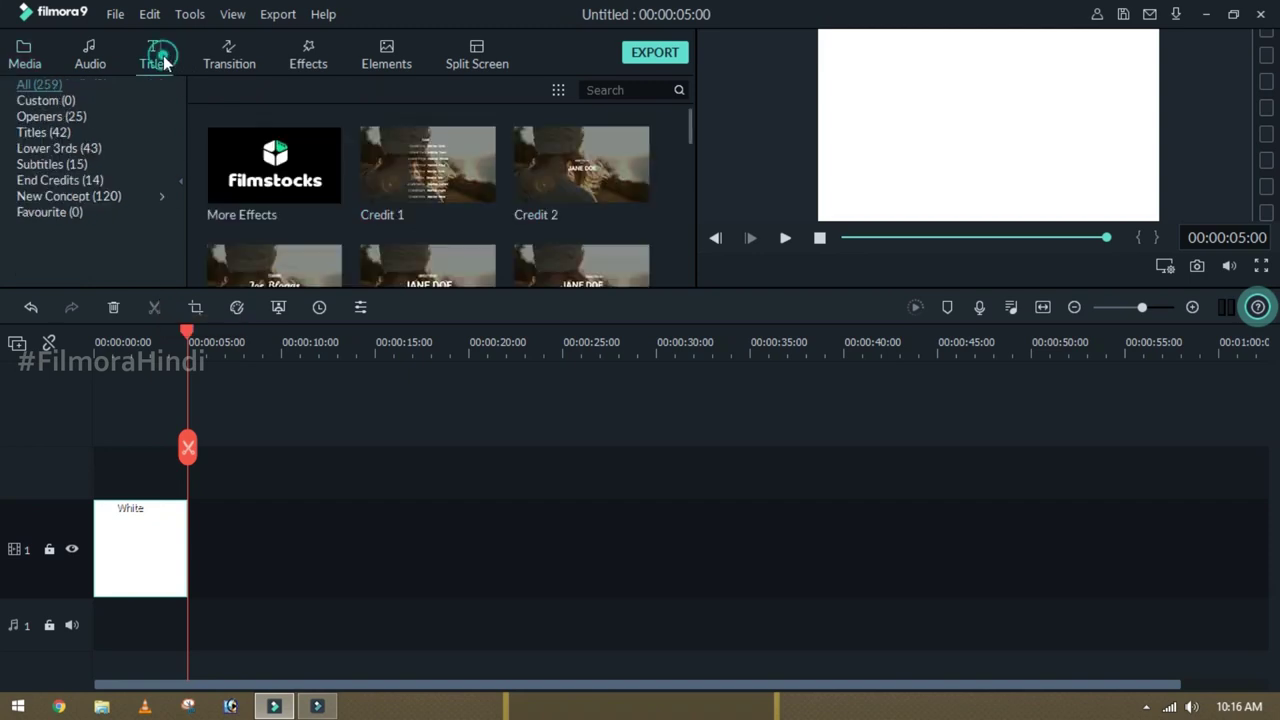
{"action": "left_click", "coordinate": [77, 149]}
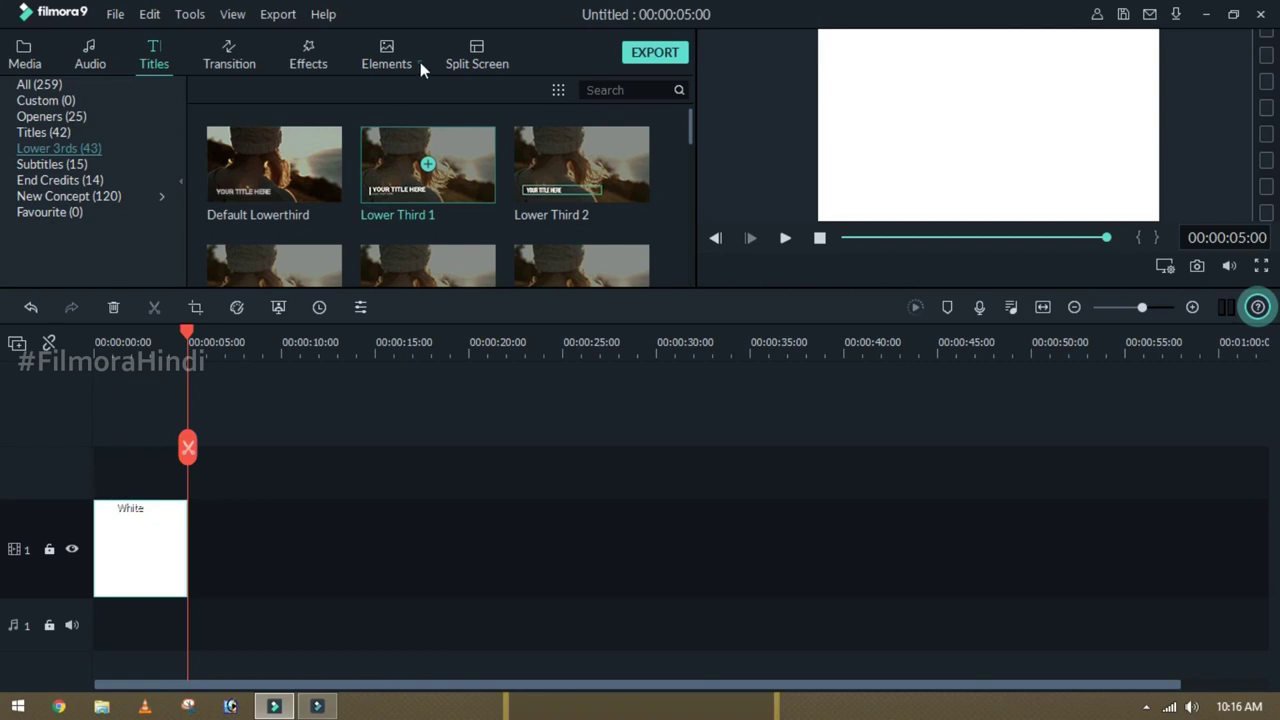
{"action": "left_click_drag", "start_coordinate": [378, 209], "coordinate": [107, 462]}
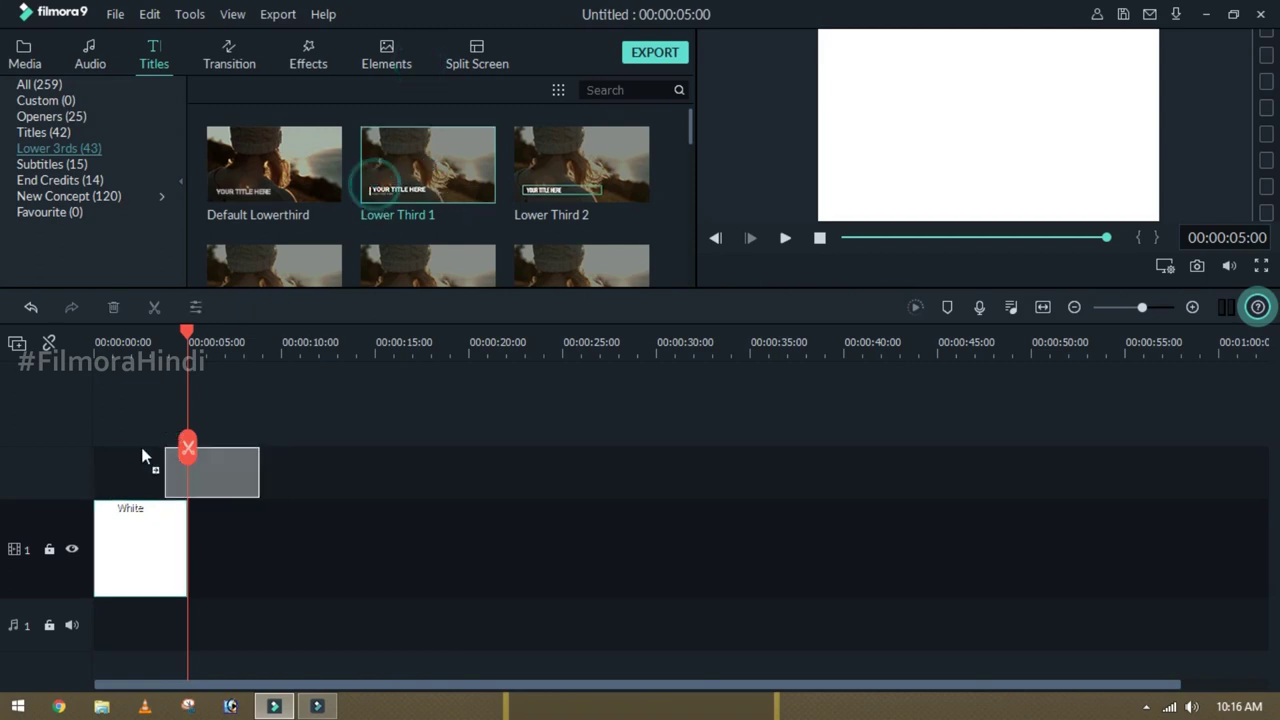
{"action": "left_click", "coordinate": [131, 346]}
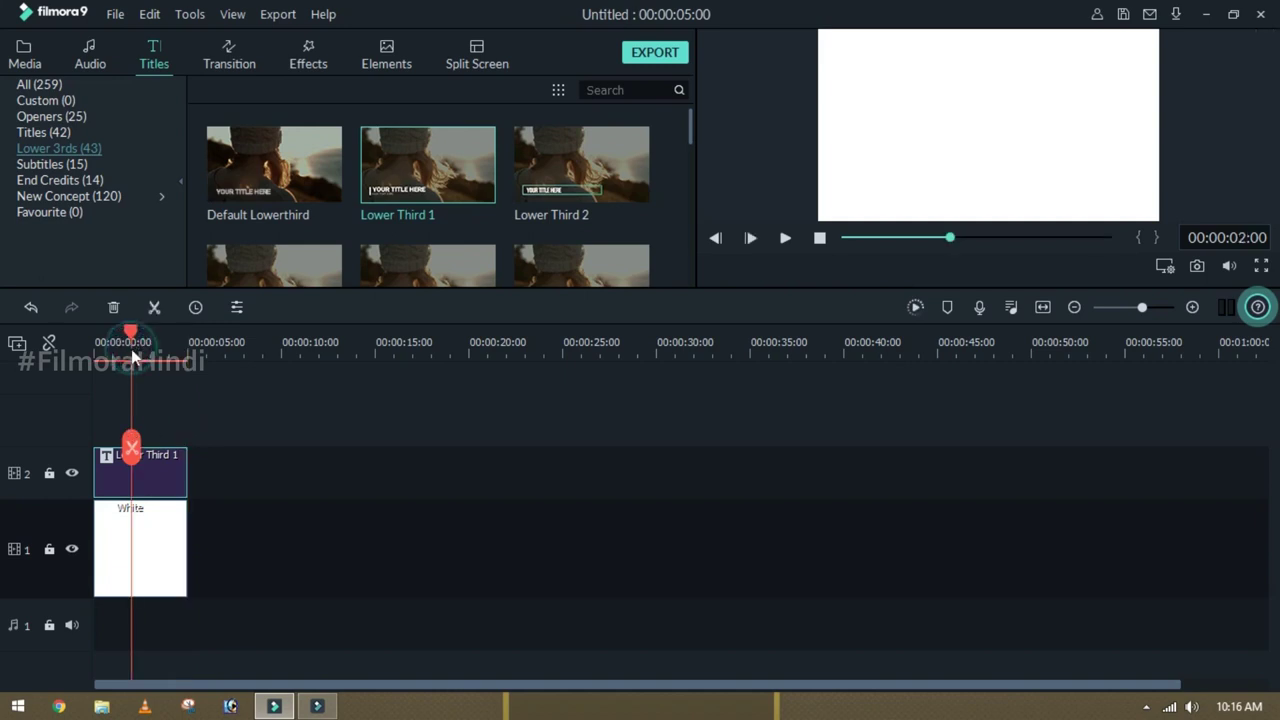
{"action": "double_click", "coordinate": [165, 491]}
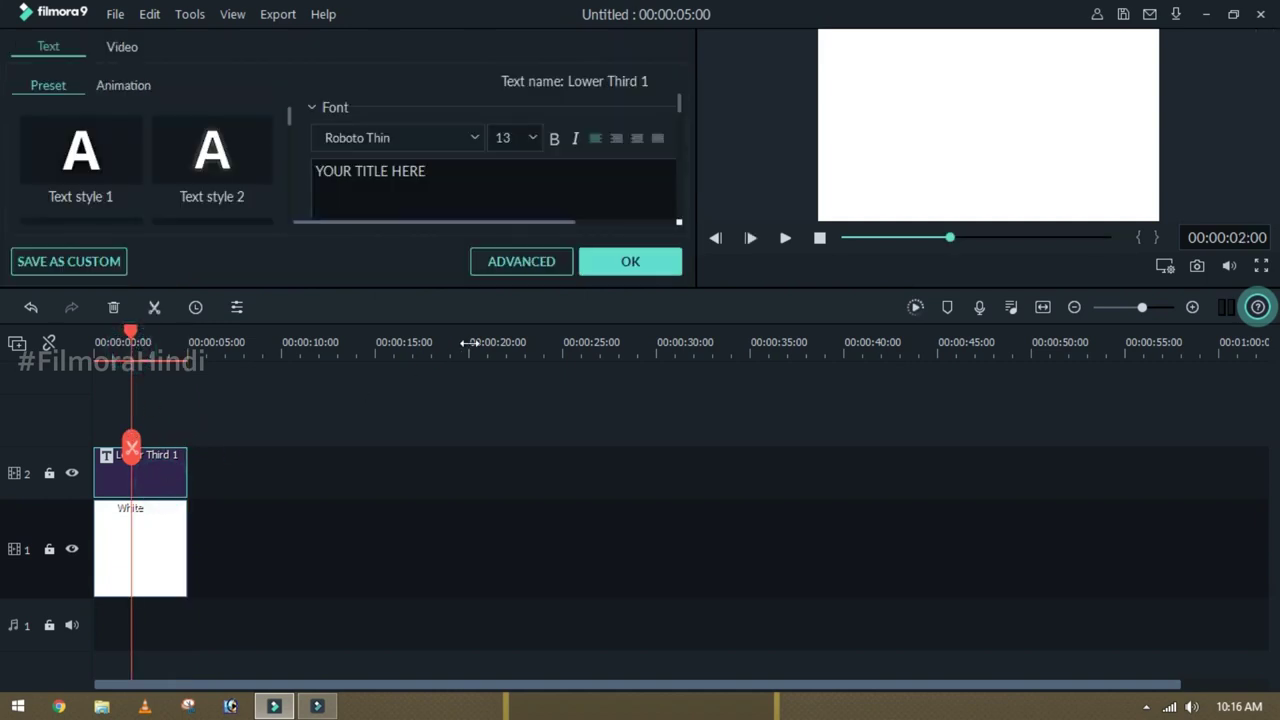
In the advanced editor, delete all preset layers and add a text box reading HOW
{"action": "left_click", "coordinate": [537, 258]}
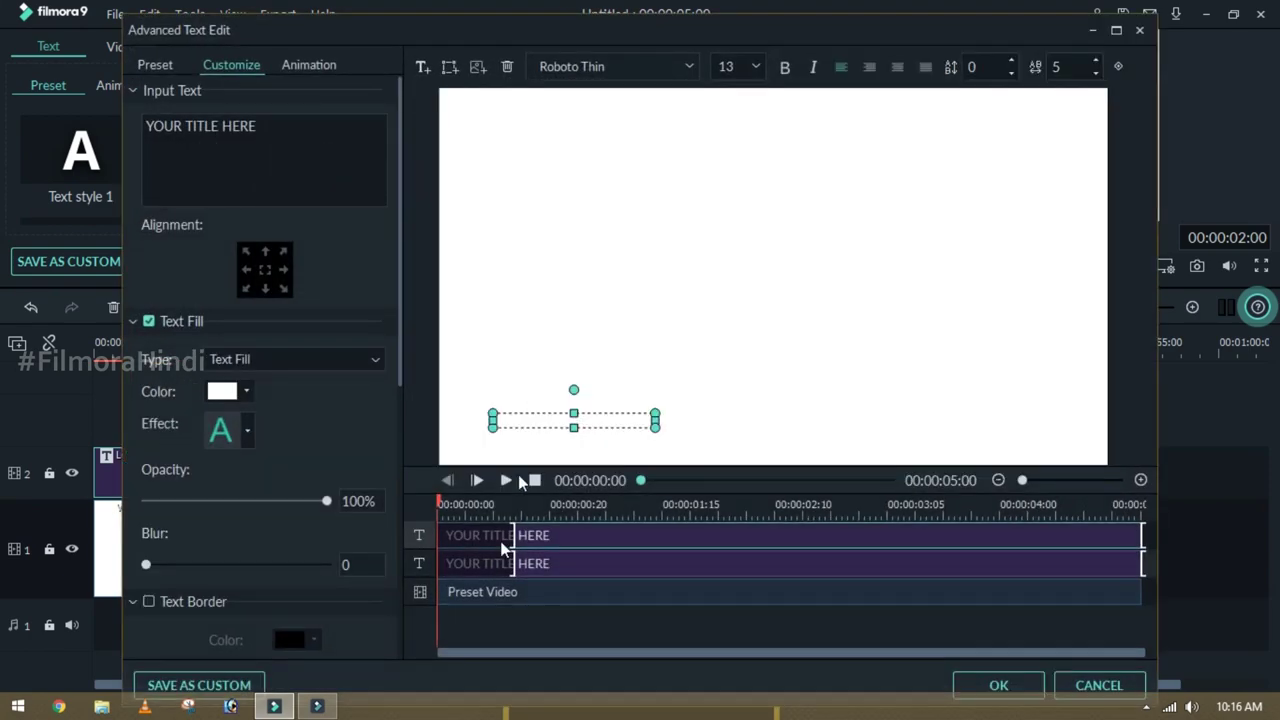
{"action": "left_click", "coordinate": [494, 606]}
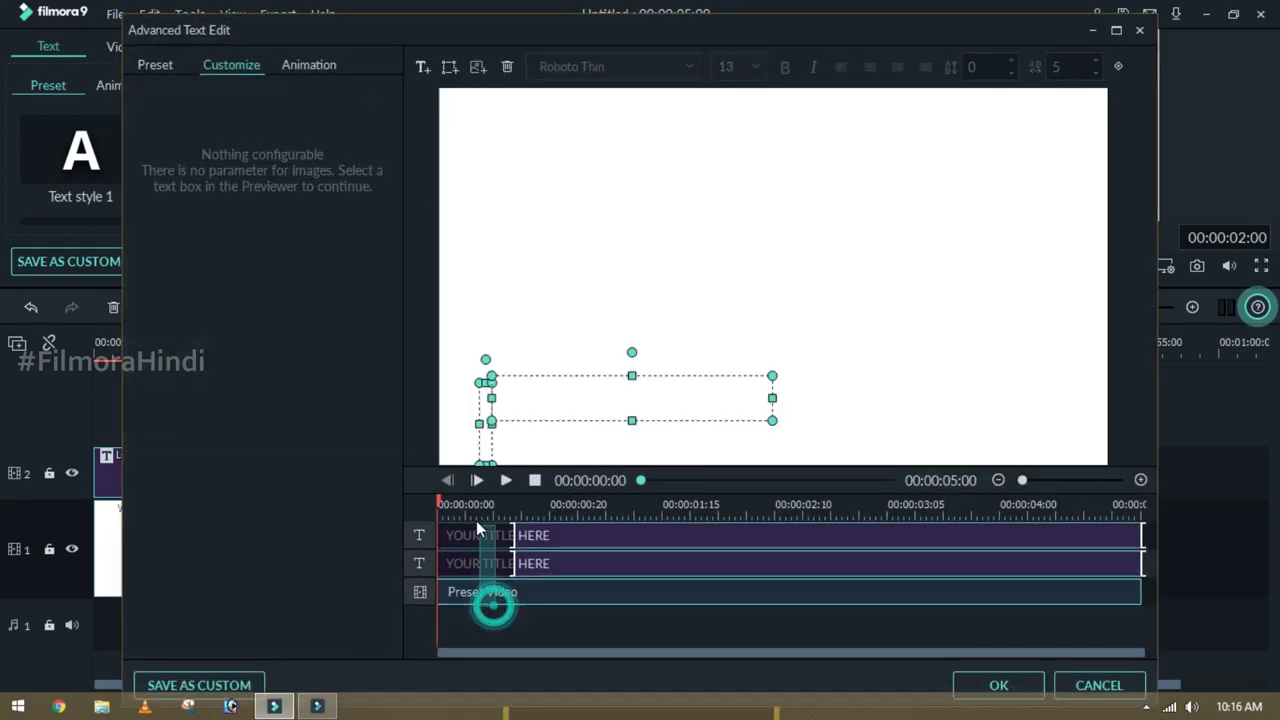
{"action": "left_click", "coordinate": [507, 66]}
{"action": "left_click", "coordinate": [421, 67]}
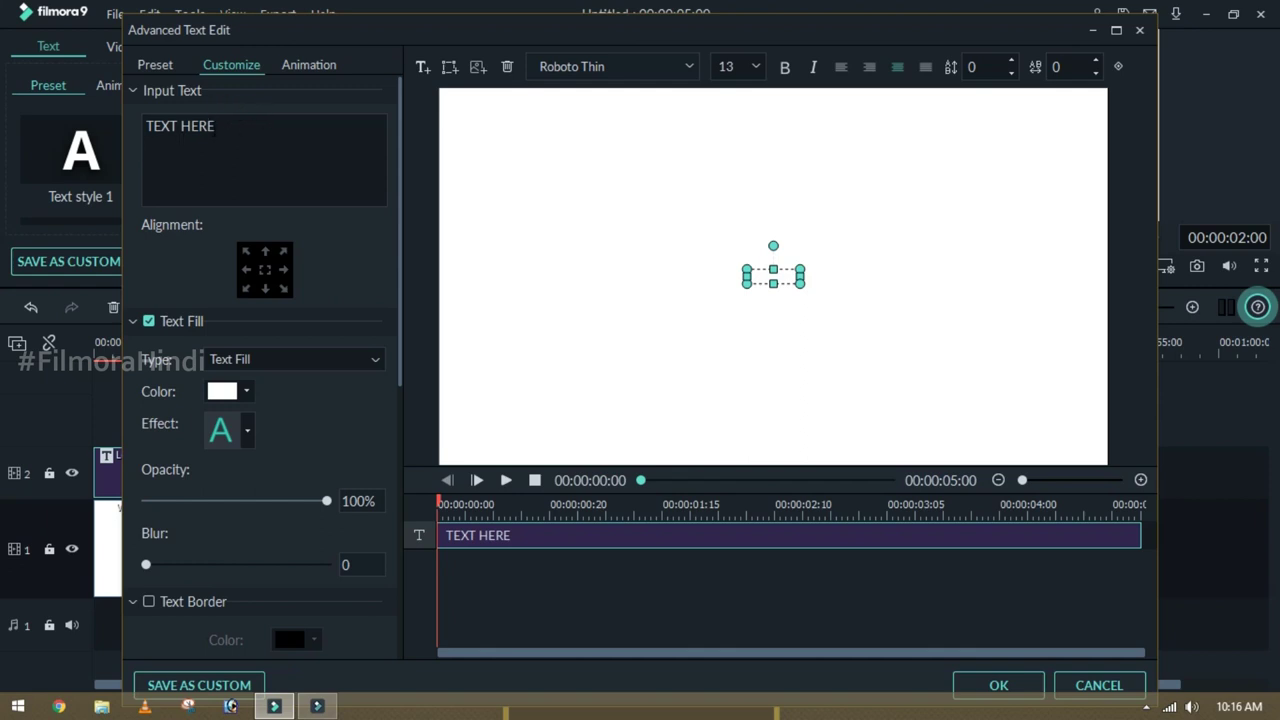
{"action": "key", "text": "ctrl+a"}
{"action": "type", "text": "H"}
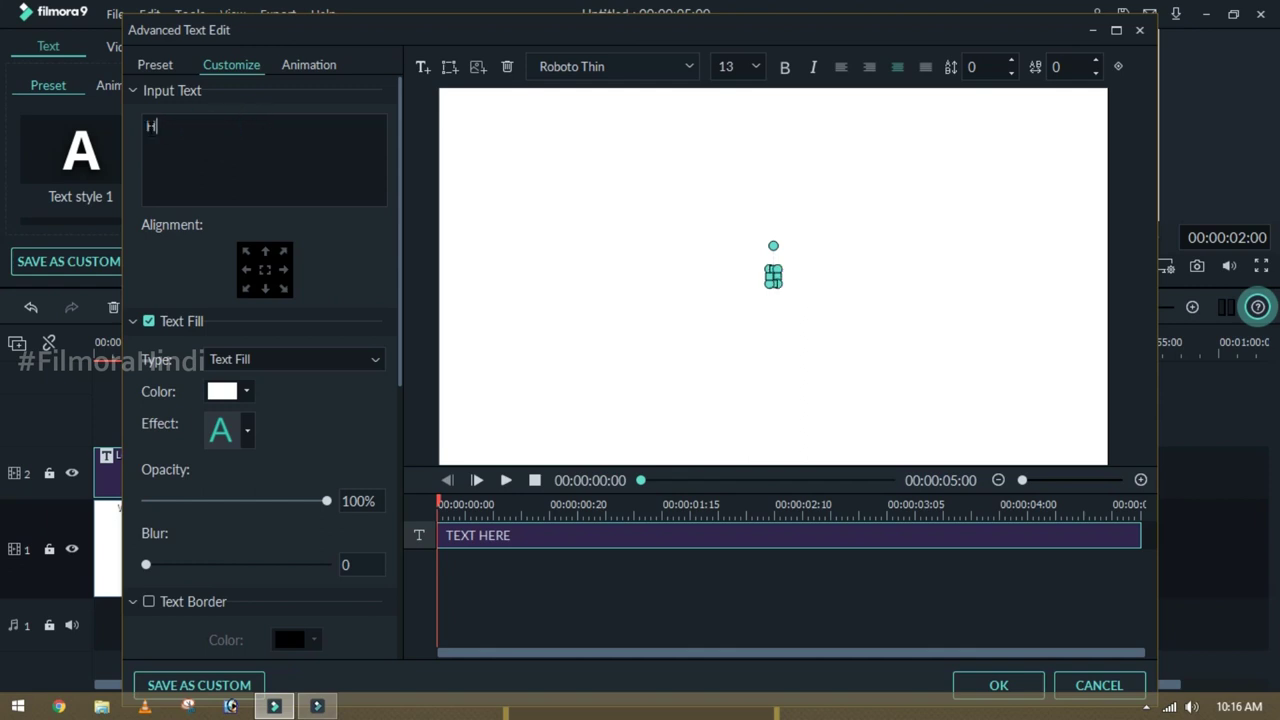
{"action": "type", "text": "OW"}
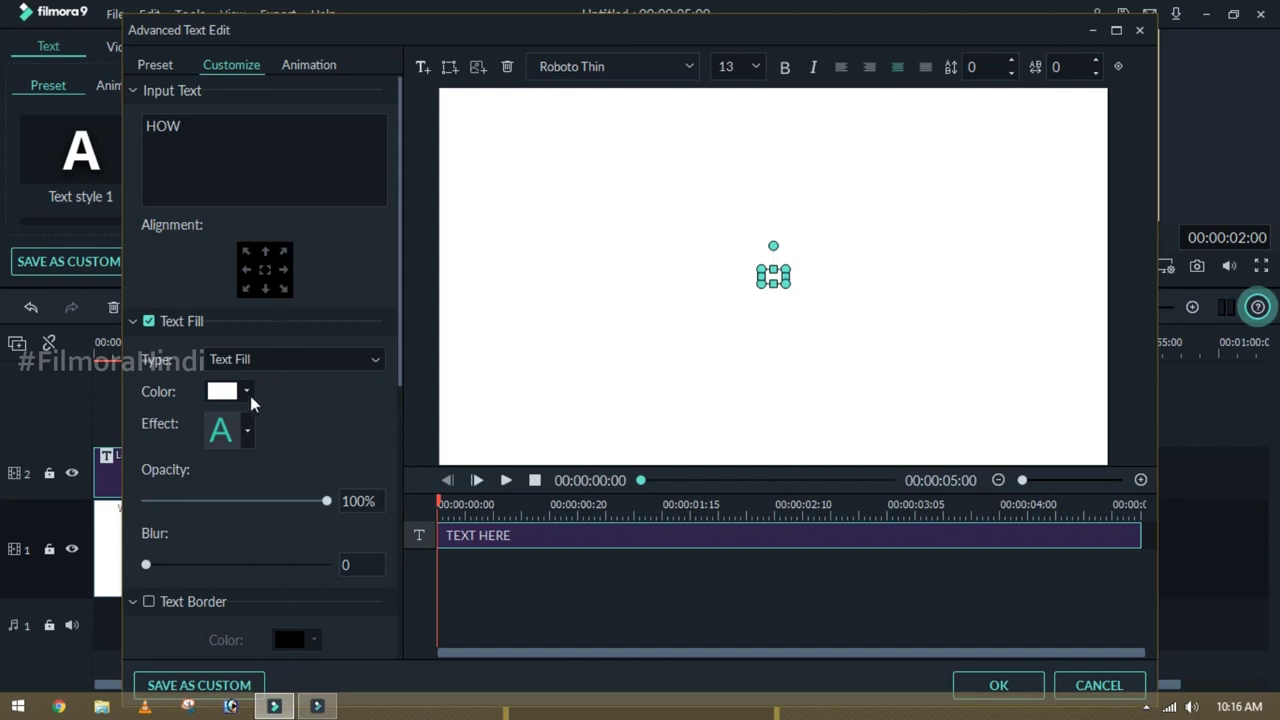
Make the HOW text black in Roboto Bold
{"action": "left_click", "coordinate": [232, 395]}
{"action": "left_click", "coordinate": [211, 477]}
{"action": "left_click", "coordinate": [697, 65]}
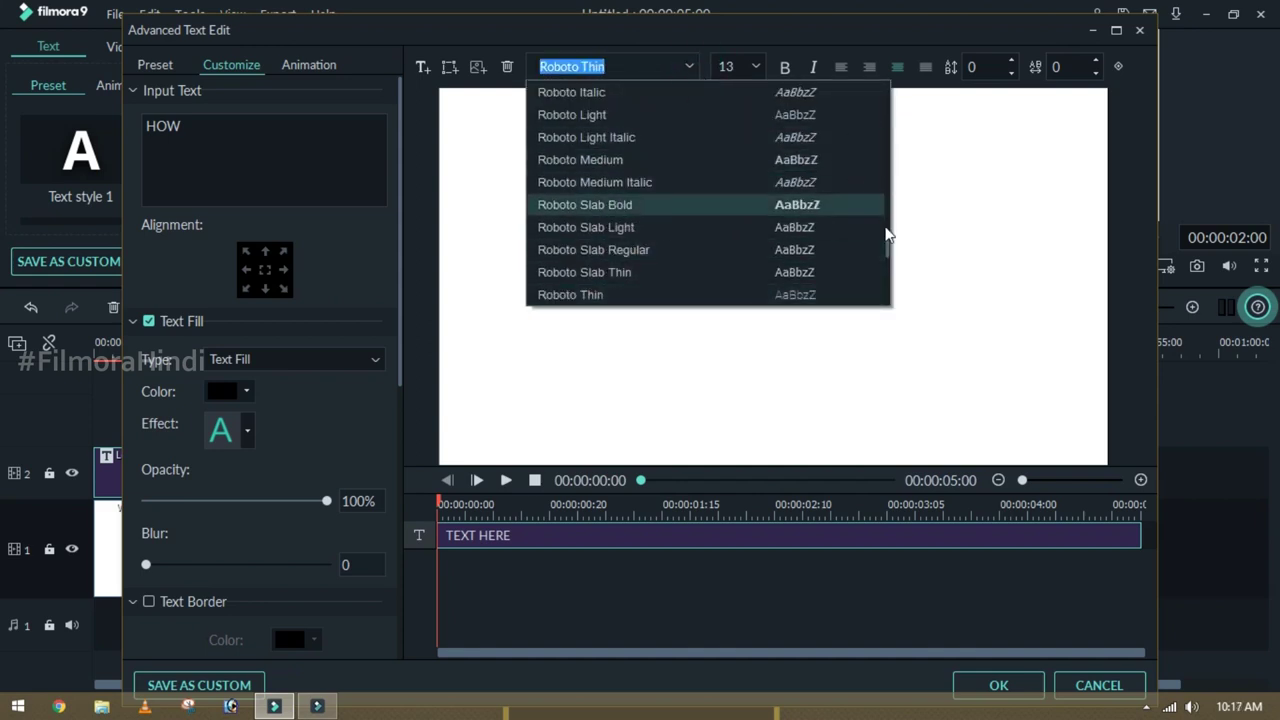
{"action": "scroll", "coordinate": [735, 150], "scroll_direction": "up", "scroll_amount": 3}
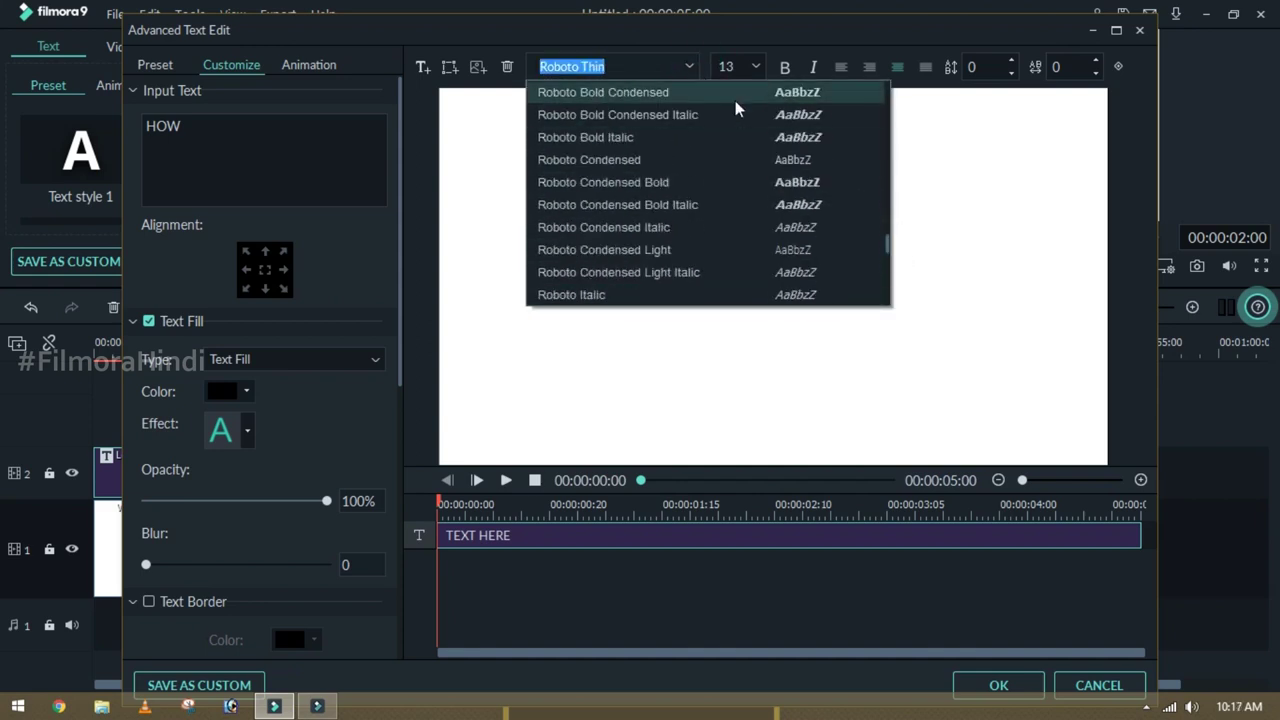
{"action": "left_click", "coordinate": [730, 95]}
{"action": "left_click", "coordinate": [610, 66]}
{"action": "left_click", "coordinate": [720, 100]}
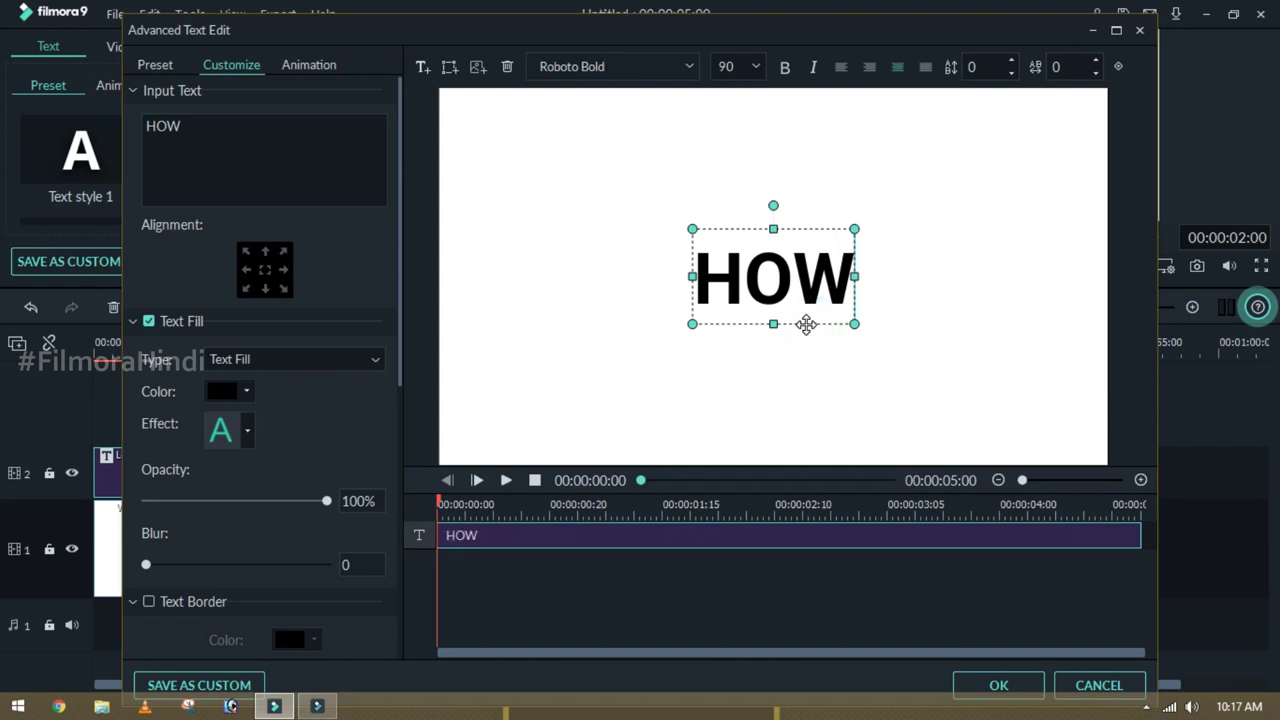
Set HOW to size 72, align it to the top edge of the frame, and apply
{"action": "left_click_drag", "start_coordinate": [806, 324], "coordinate": [736, 191]}
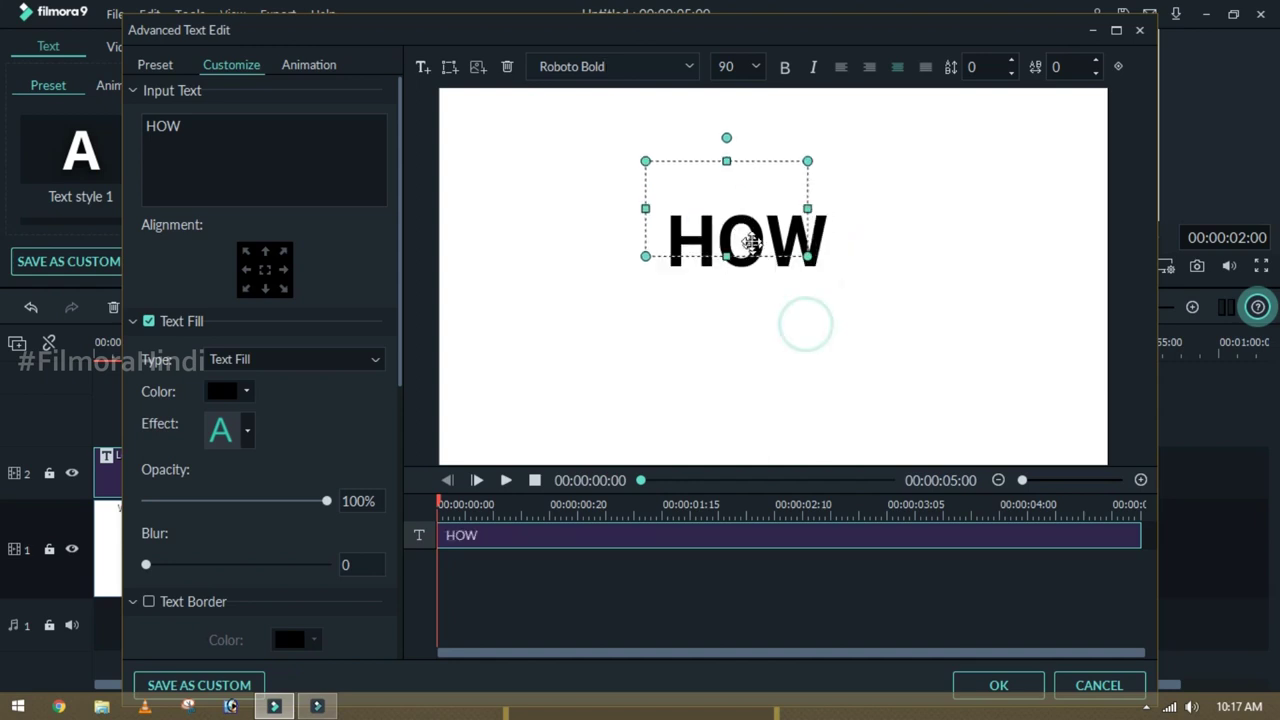
{"action": "left_click", "coordinate": [756, 66]}
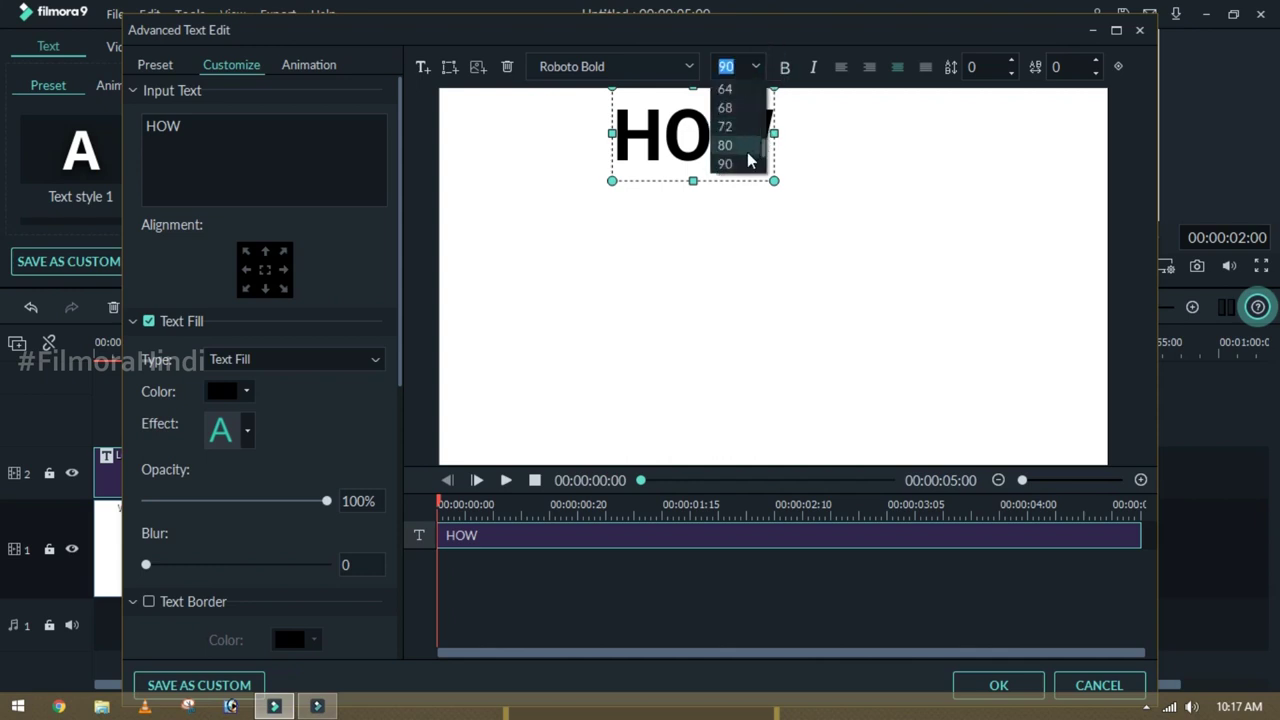
{"action": "left_click", "coordinate": [726, 130]}
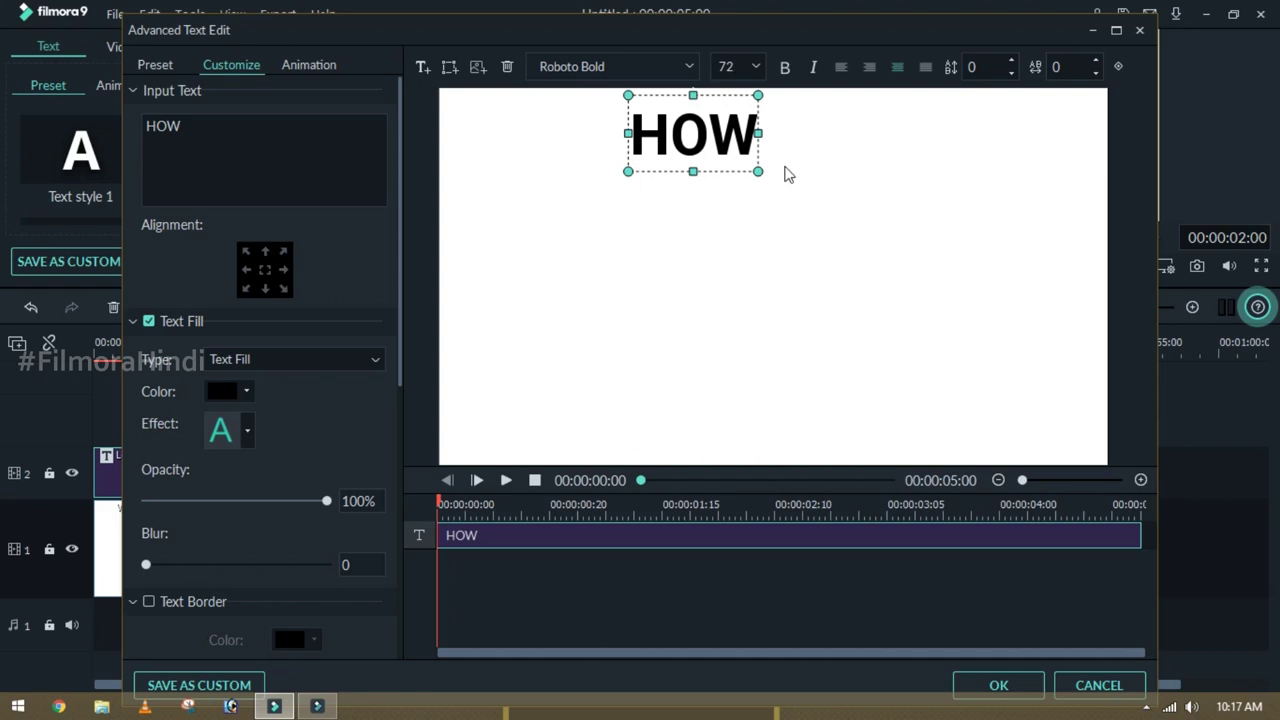
{"action": "left_click_drag", "start_coordinate": [730, 170], "coordinate": [733, 156]}
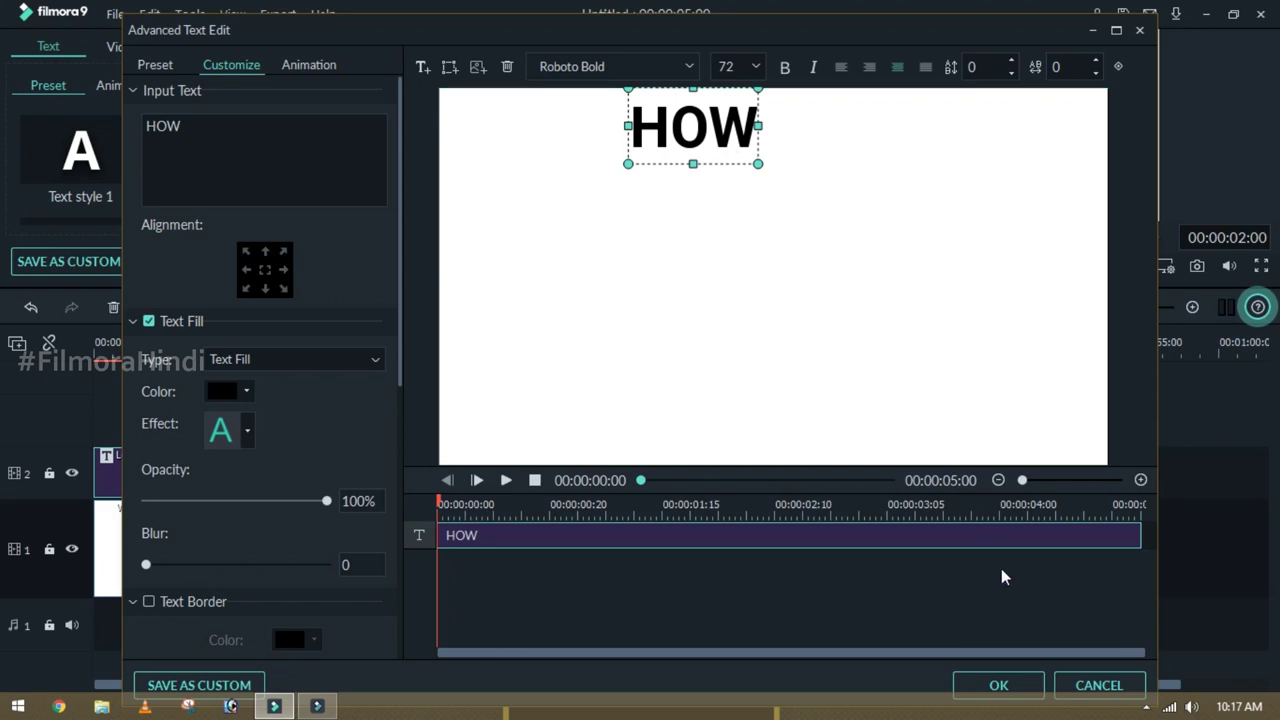
{"action": "left_click", "coordinate": [997, 684]}
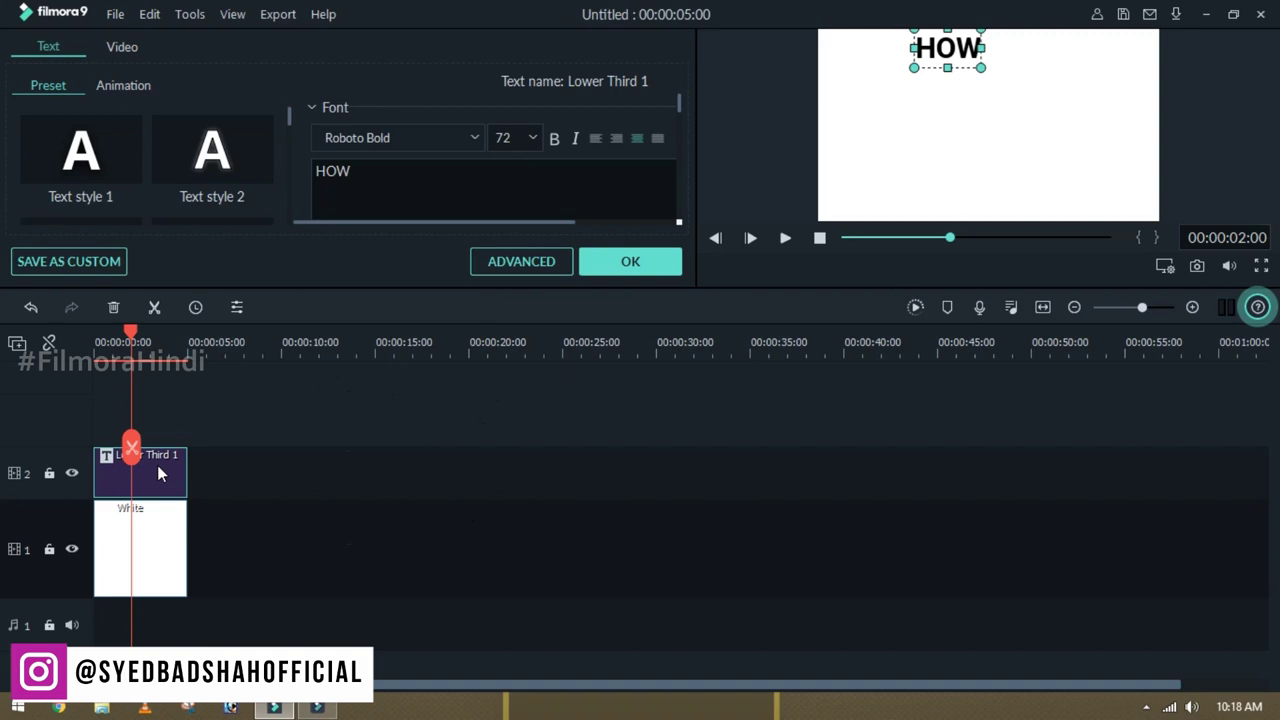
Copy the HOW title and paste six copies end to end on track 1 after the white clip
{"action": "right_click", "coordinate": [158, 465]}
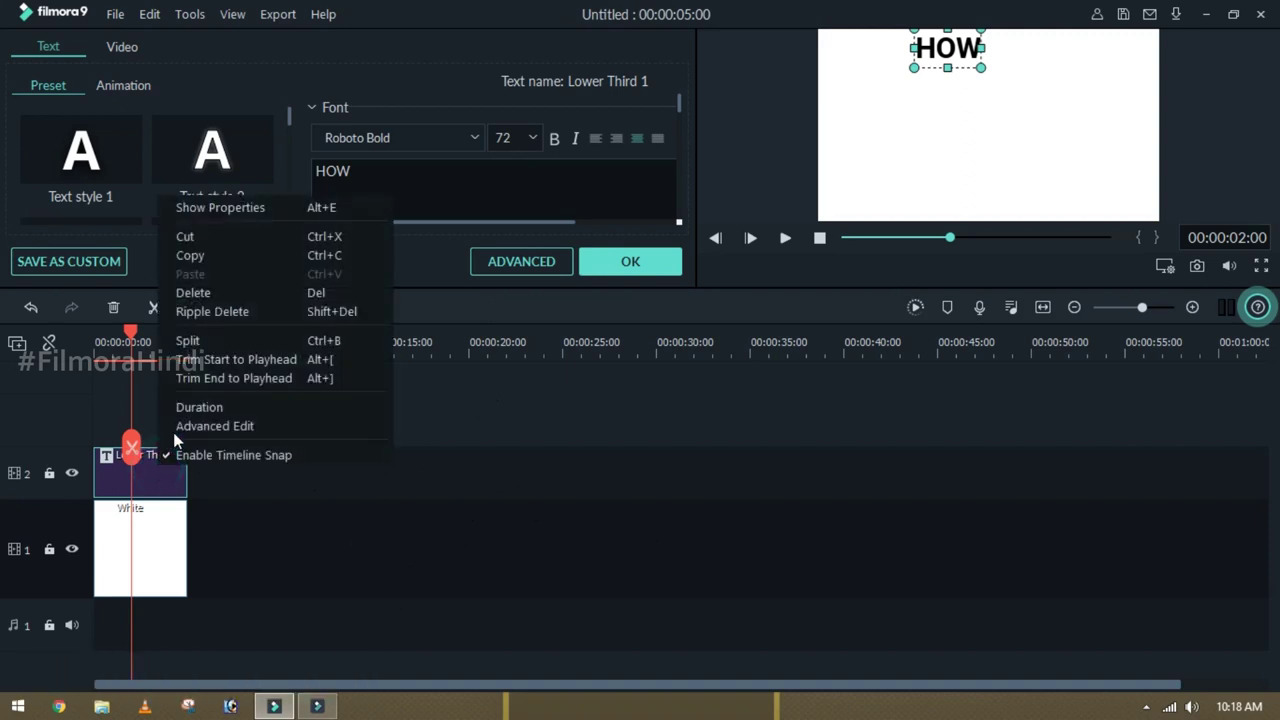
{"action": "left_click", "coordinate": [210, 256]}
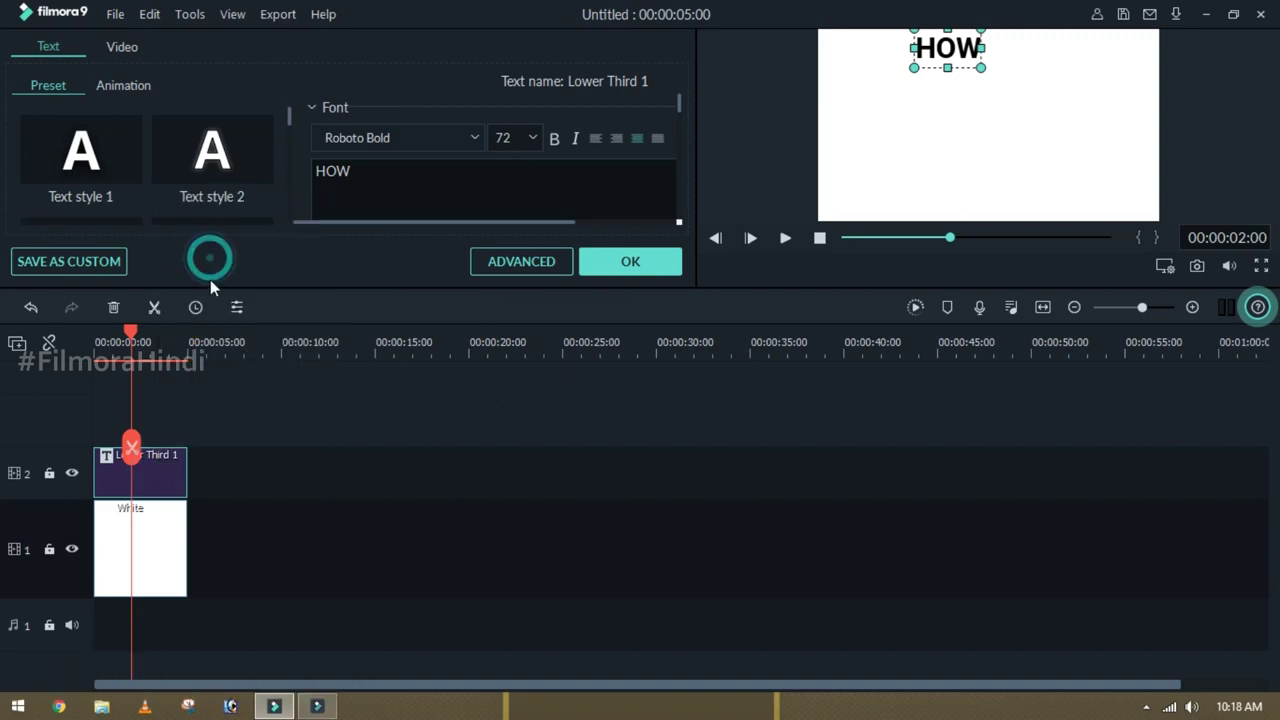
{"action": "left_click", "coordinate": [197, 347]}
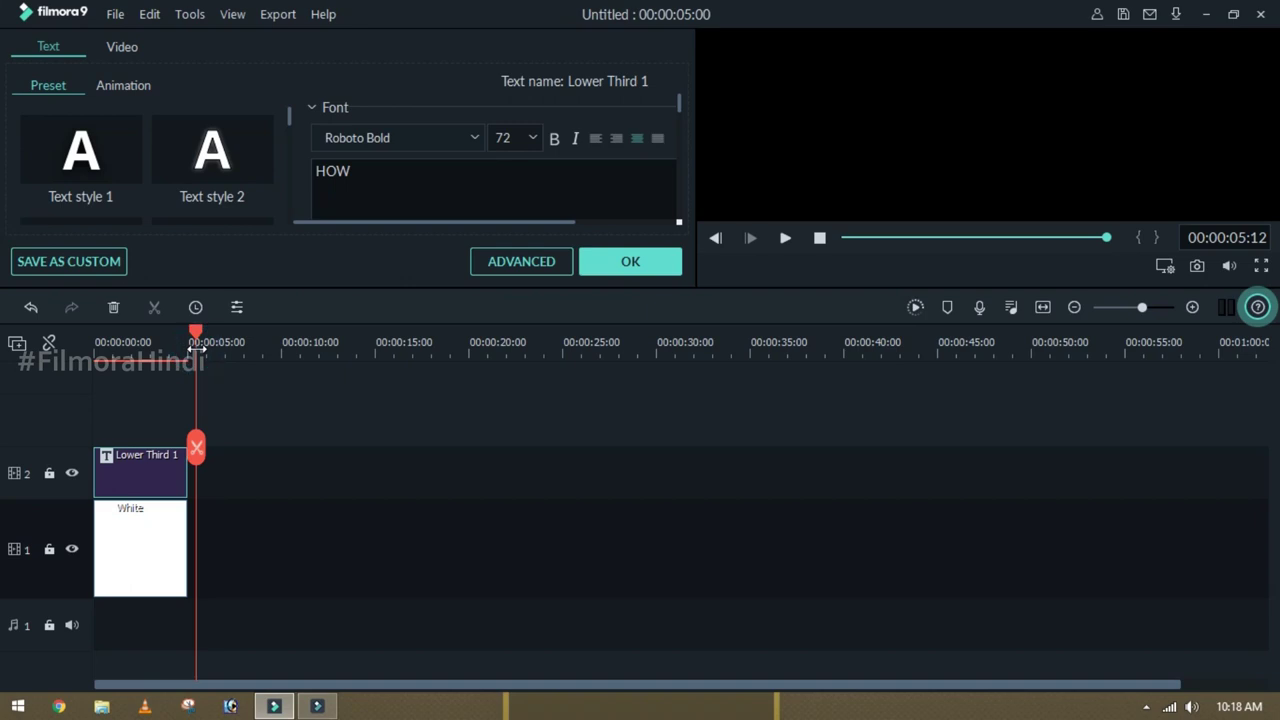
{"action": "key", "text": "ctrl+v"}
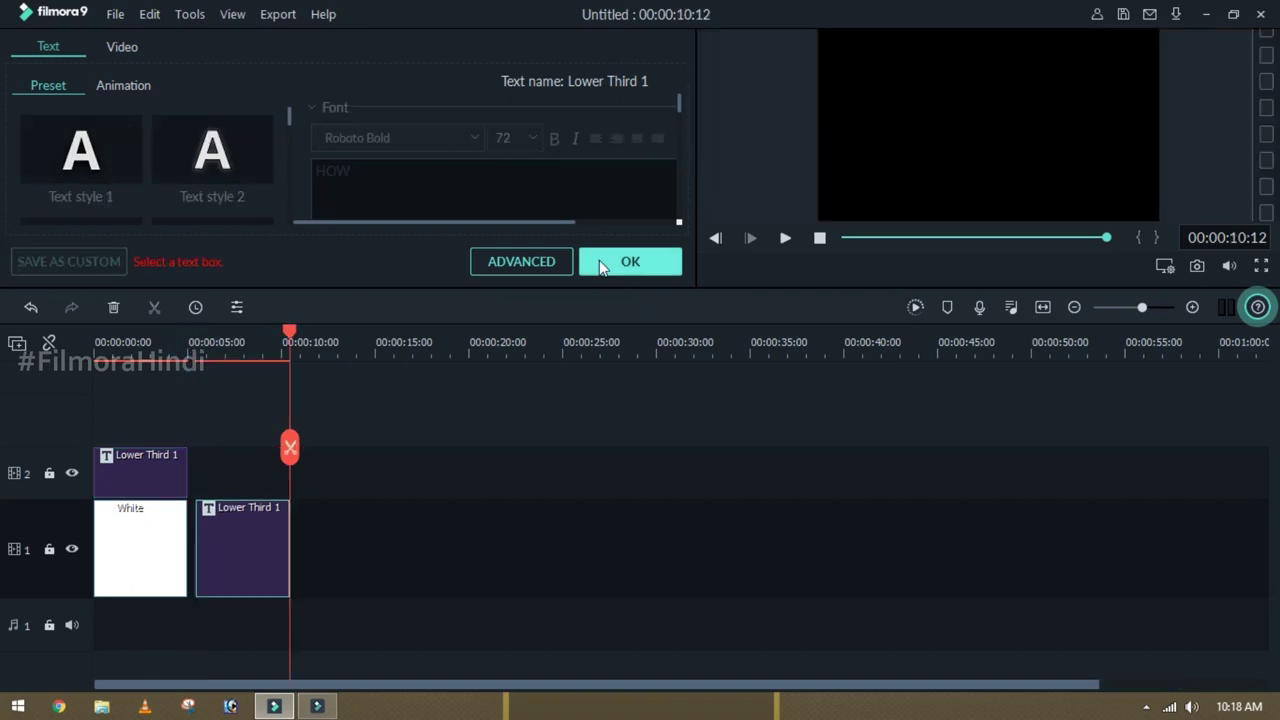
{"action": "left_click", "coordinate": [599, 260]}
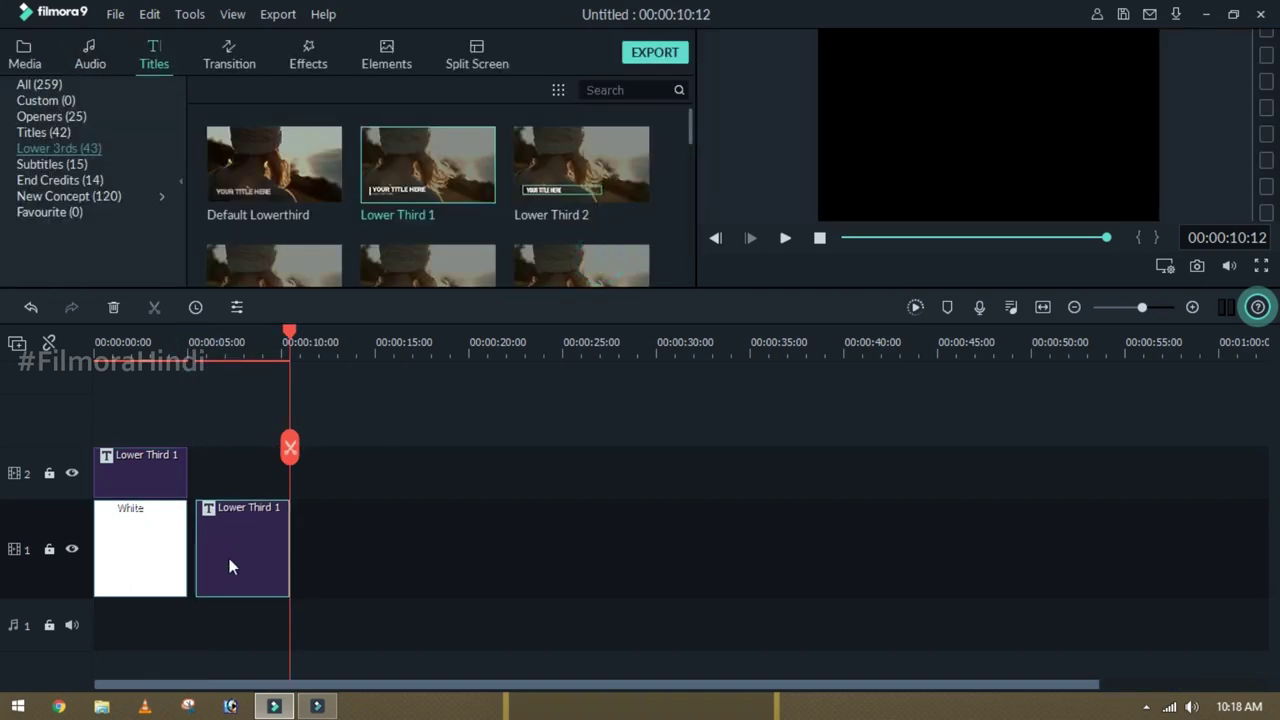
{"action": "key", "text": "ctrl+v"}
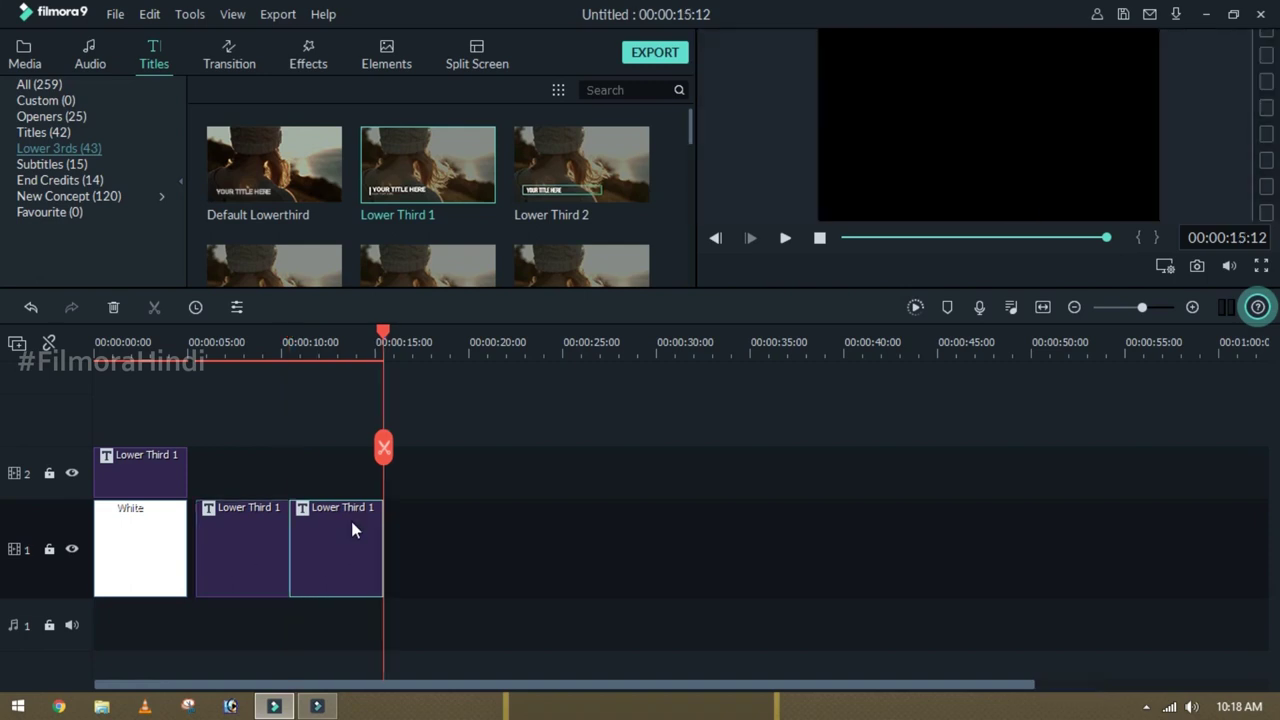
{"action": "key", "text": "ctrl+v"}
{"action": "key", "text": "ctrl+v"}
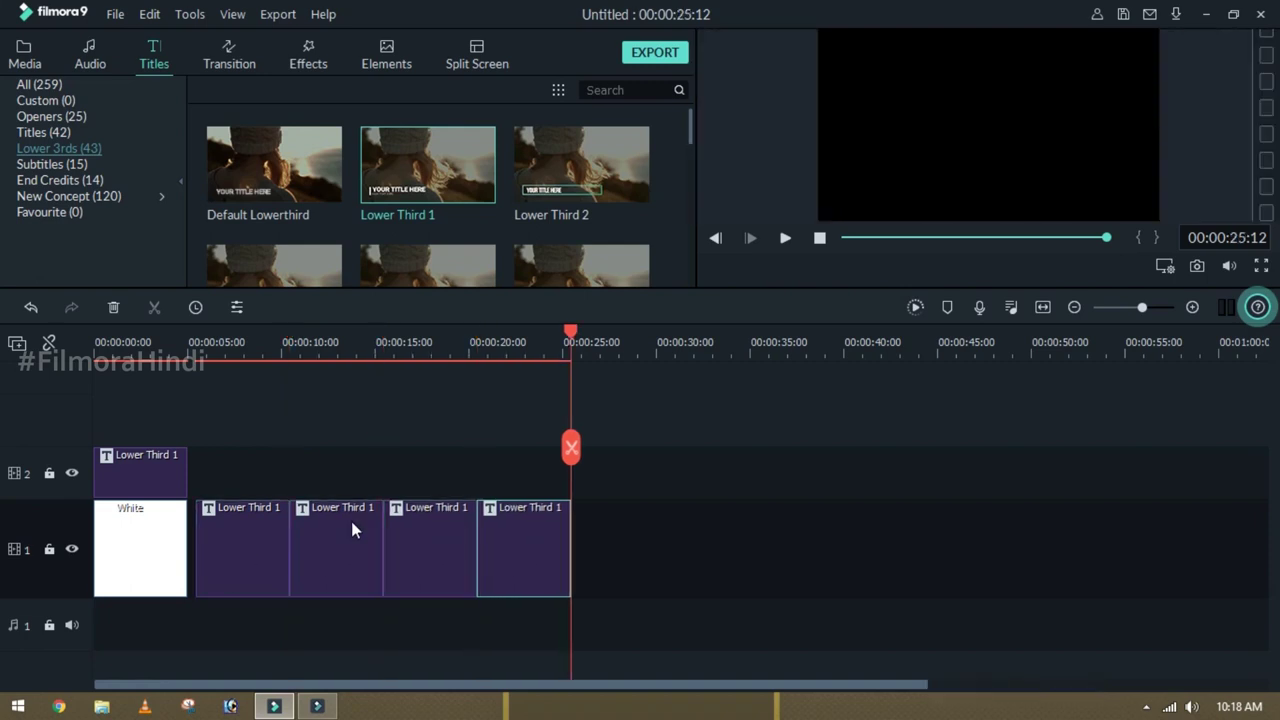
{"action": "key", "text": "ctrl+v"}
{"action": "key", "text": "ctrl+v"}
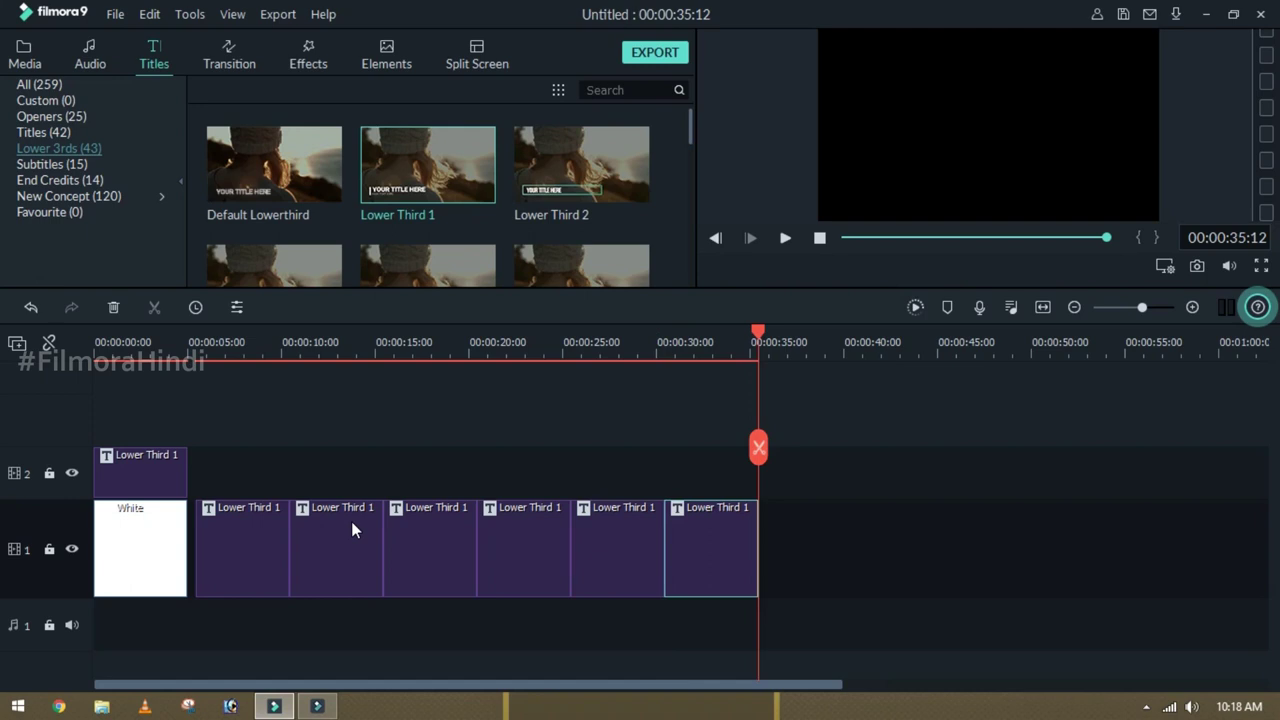
{"action": "key", "text": "ctrl+v"}
{"action": "key", "text": "ctrl+v"}
{"action": "key", "text": "ctrl+v"}
{"action": "key", "text": "ctrl+v"}
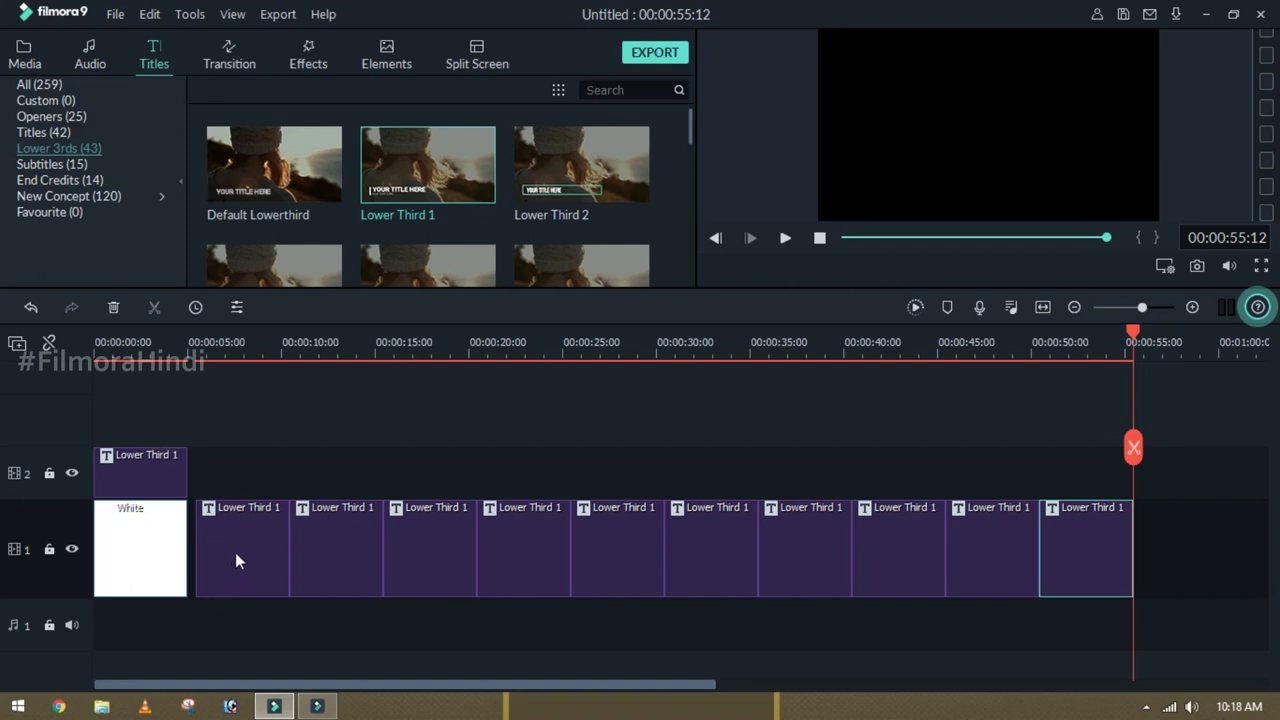
Move each title copy from track 1 onto its own new track starting at 00:00:00
{"action": "left_click_drag", "start_coordinate": [234, 552], "coordinate": [131, 427]}
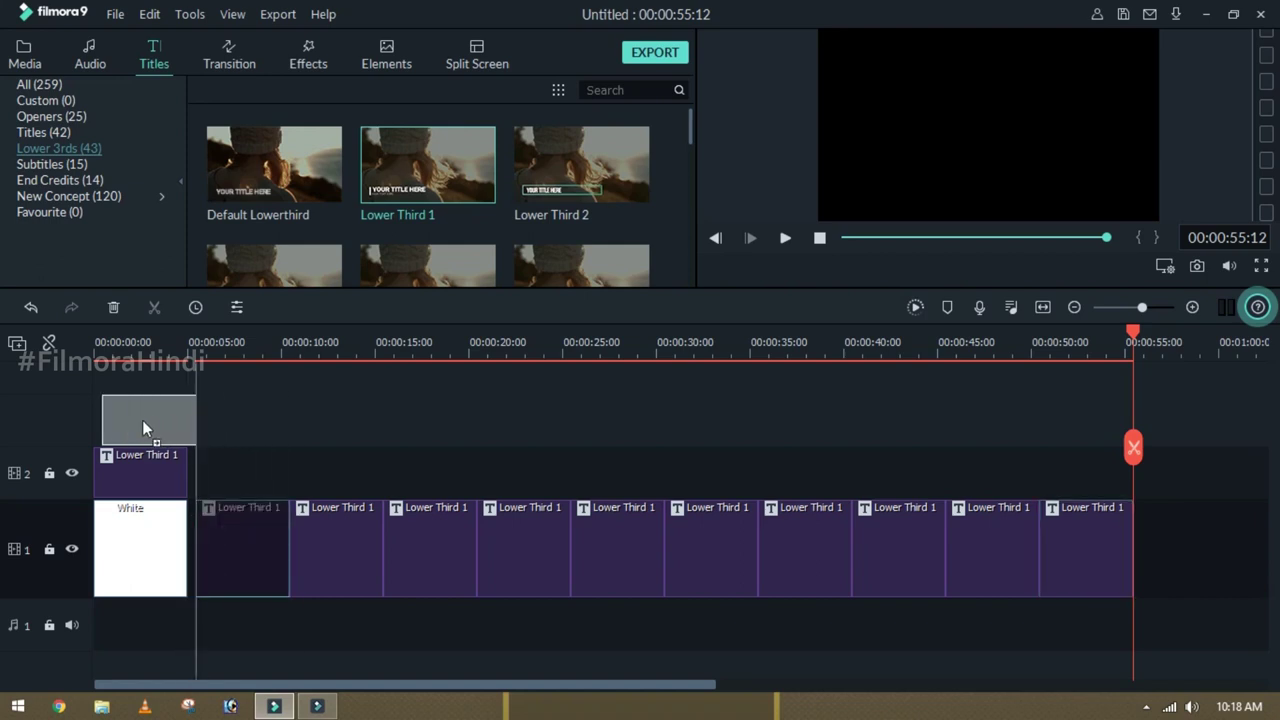
{"action": "left_click_drag", "start_coordinate": [358, 578], "coordinate": [180, 395]}
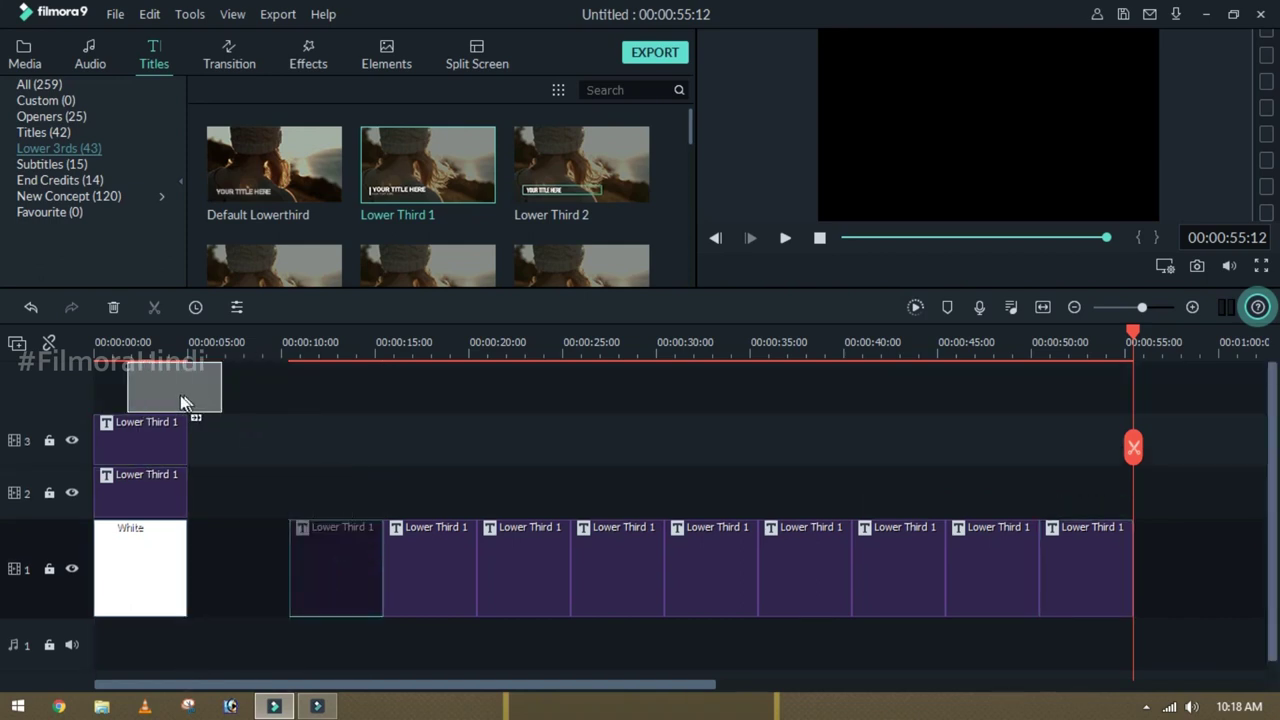
{"action": "left_click_drag", "start_coordinate": [400, 606], "coordinate": [165, 396]}
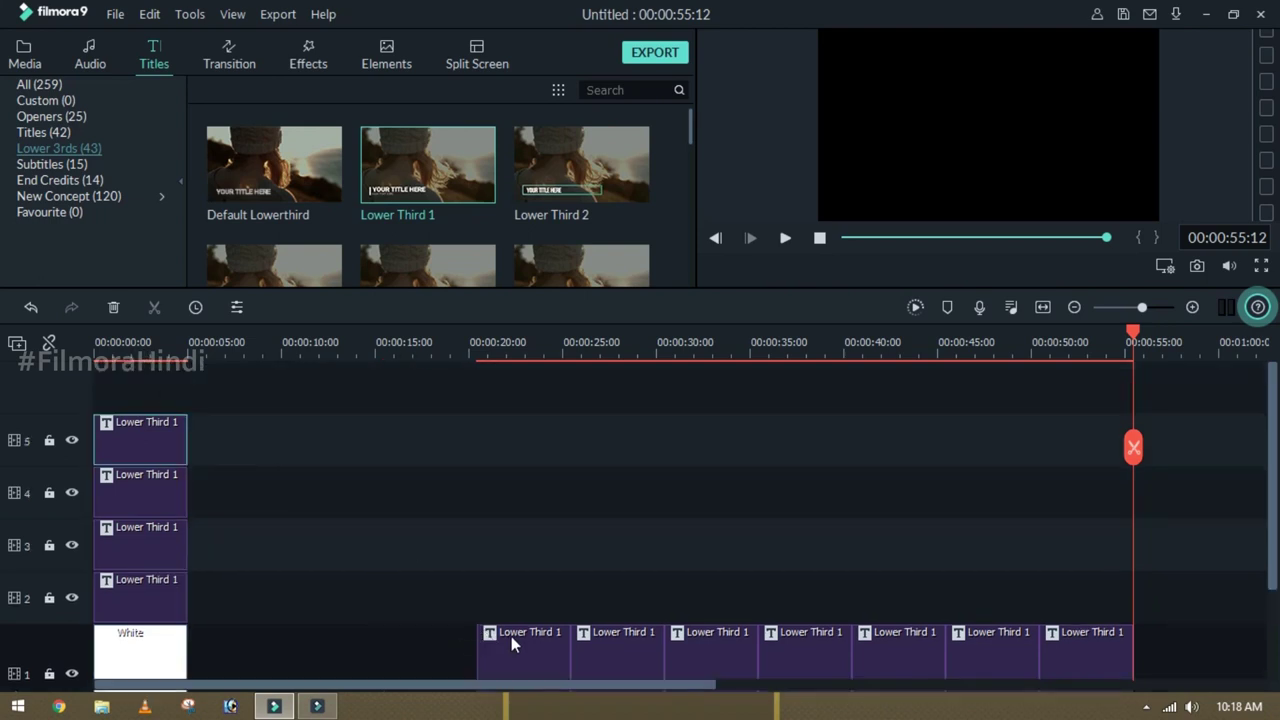
{"action": "left_click_drag", "start_coordinate": [511, 636], "coordinate": [165, 395]}
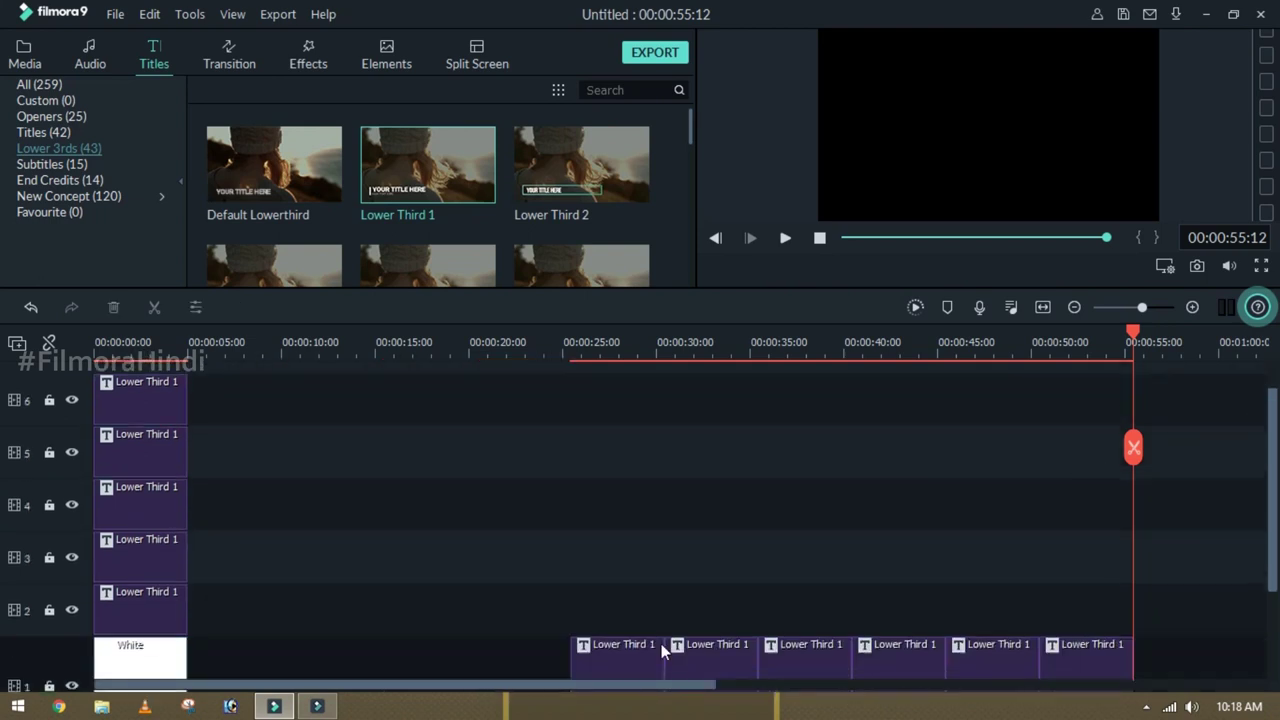
{"action": "left_click_drag", "start_coordinate": [661, 643], "coordinate": [535, 405]}
{"action": "left_click", "coordinate": [630, 223]}
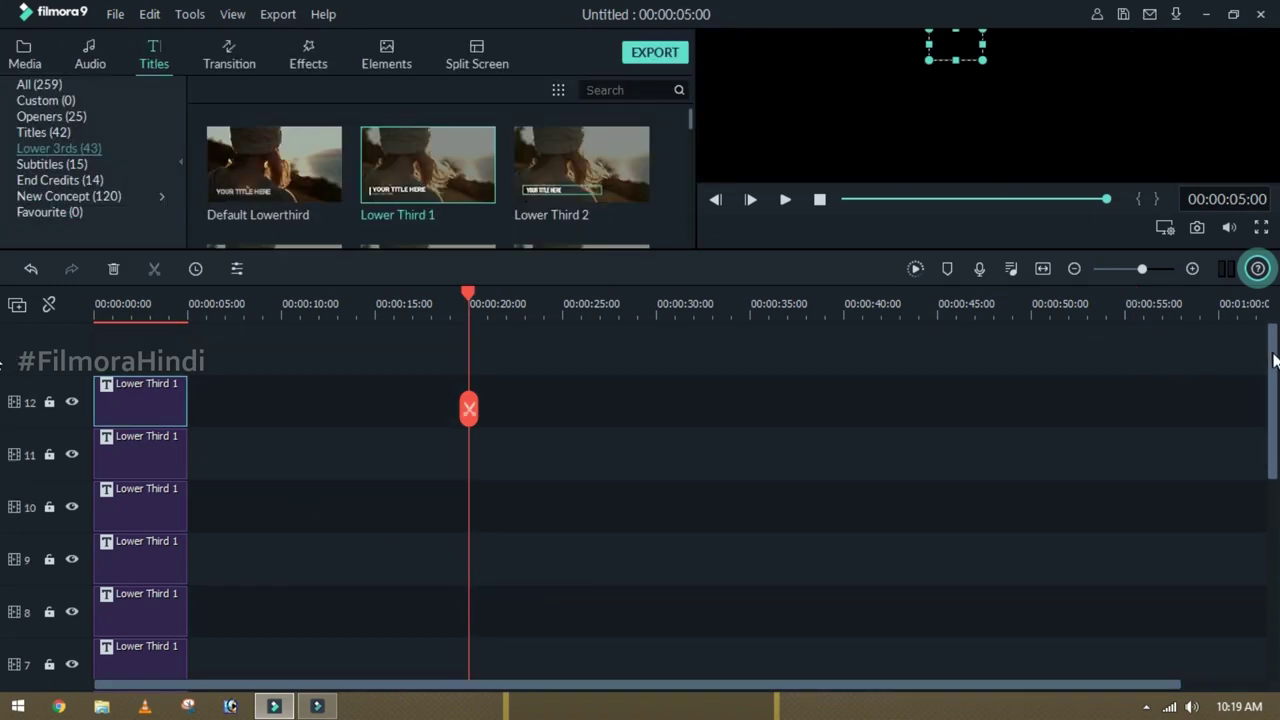
{"action": "left_click_drag", "start_coordinate": [1274, 366], "coordinate": [1276, 475]}
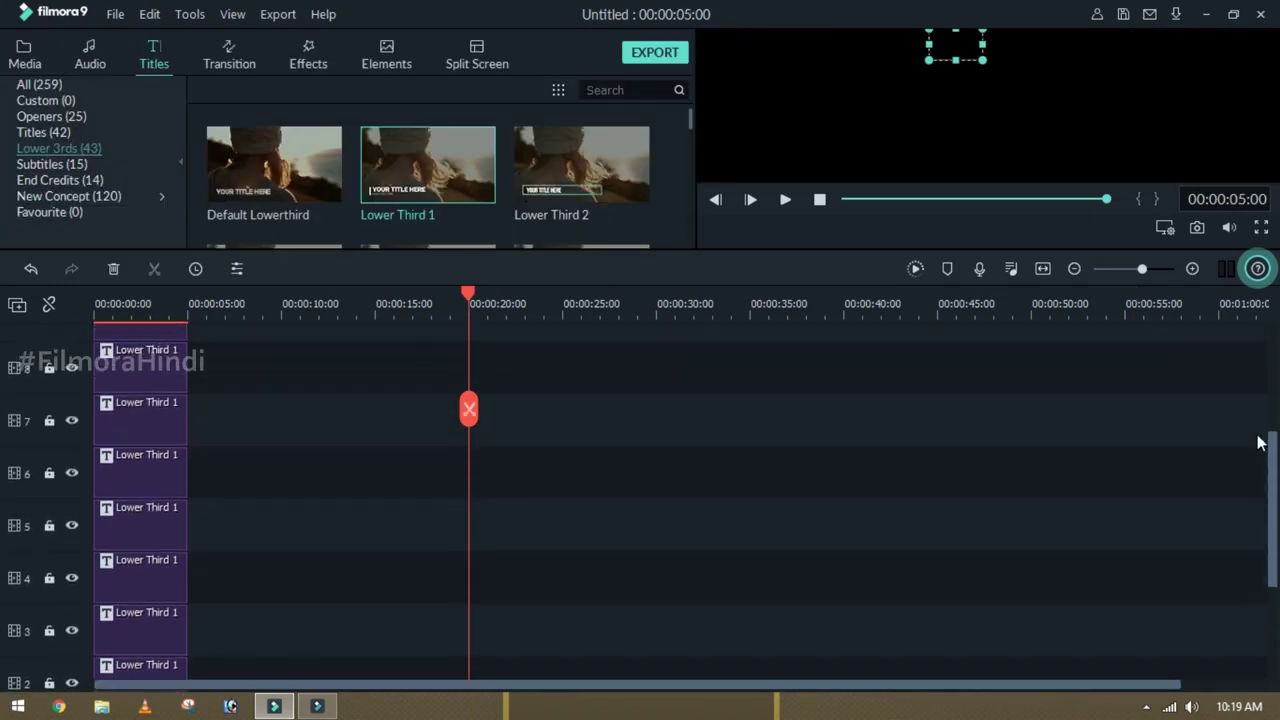
{"action": "scroll", "coordinate": [1229, 477], "scroll_direction": "down", "scroll_amount": 1}
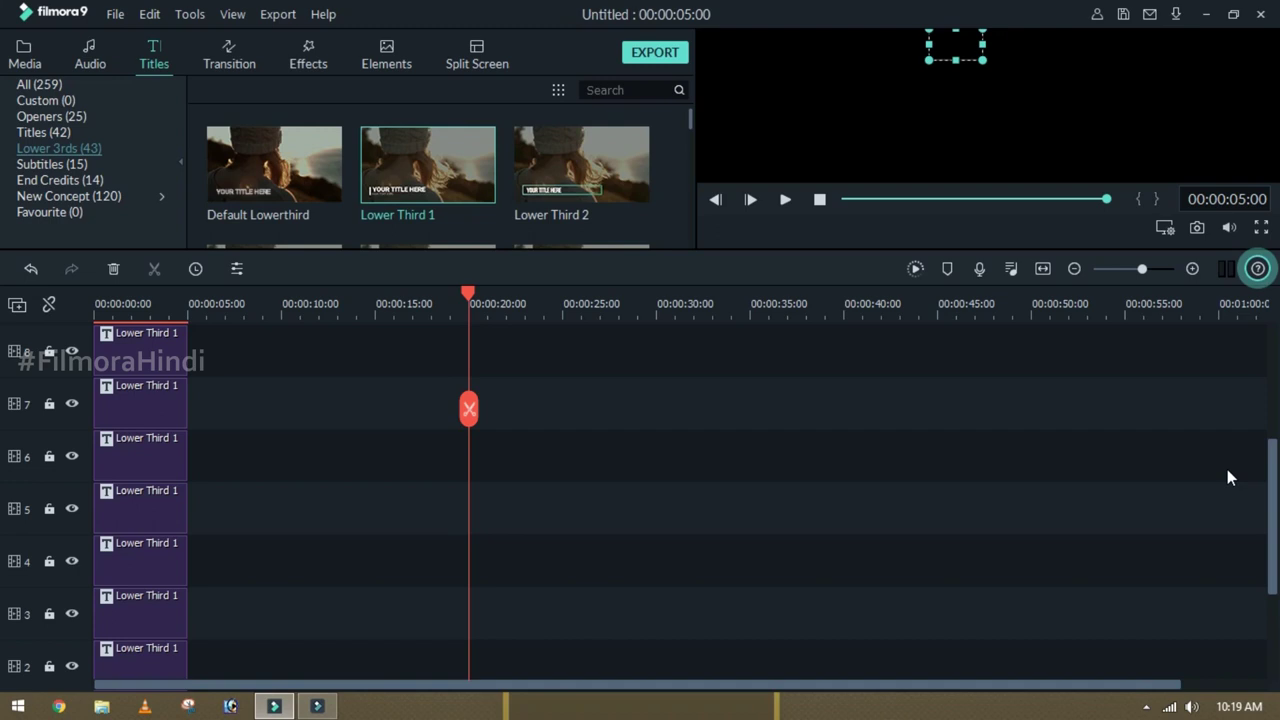
{"action": "scroll", "coordinate": [222, 594], "scroll_direction": "down", "scroll_amount": 1}
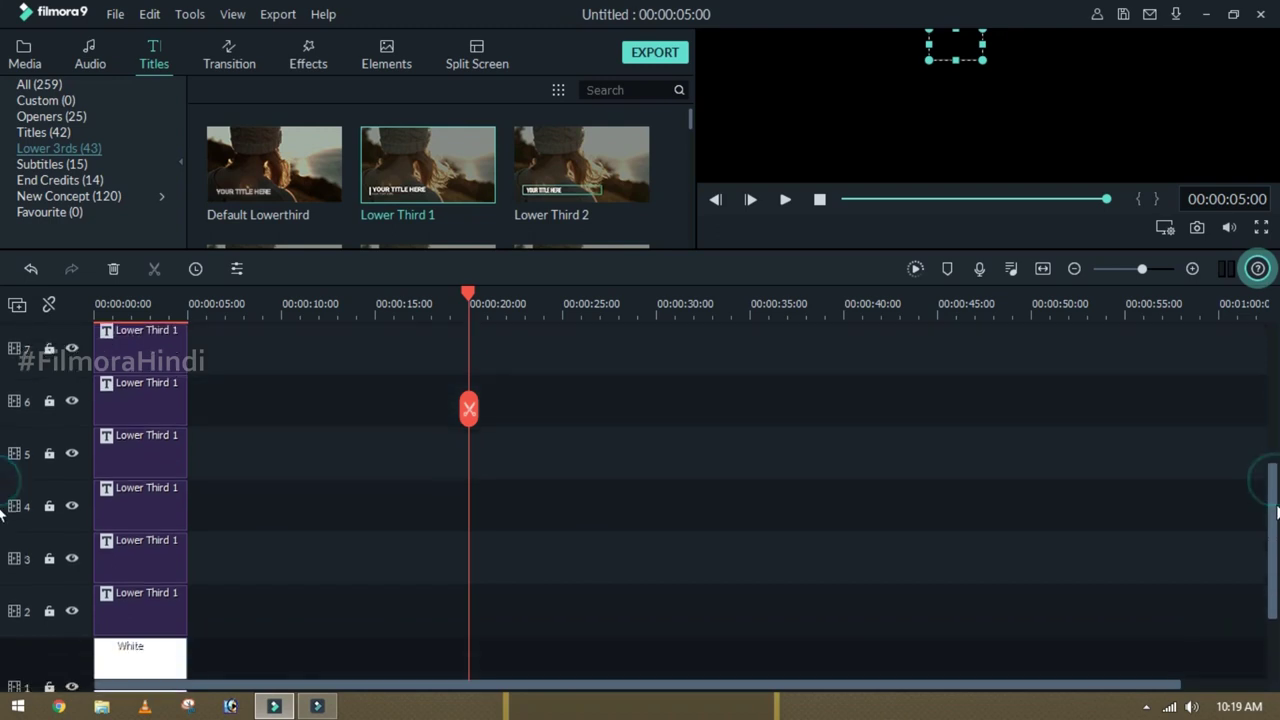
{"action": "left_click", "coordinate": [116, 588]}
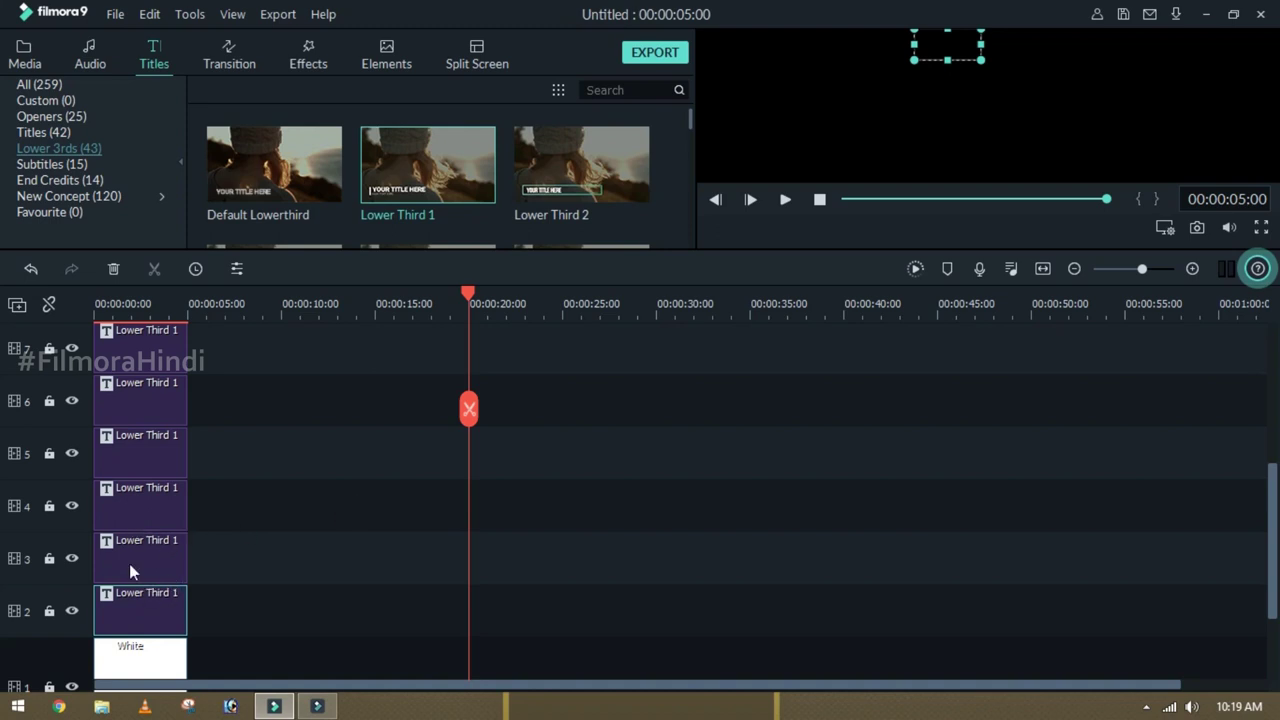
{"action": "left_click", "coordinate": [129, 566]}
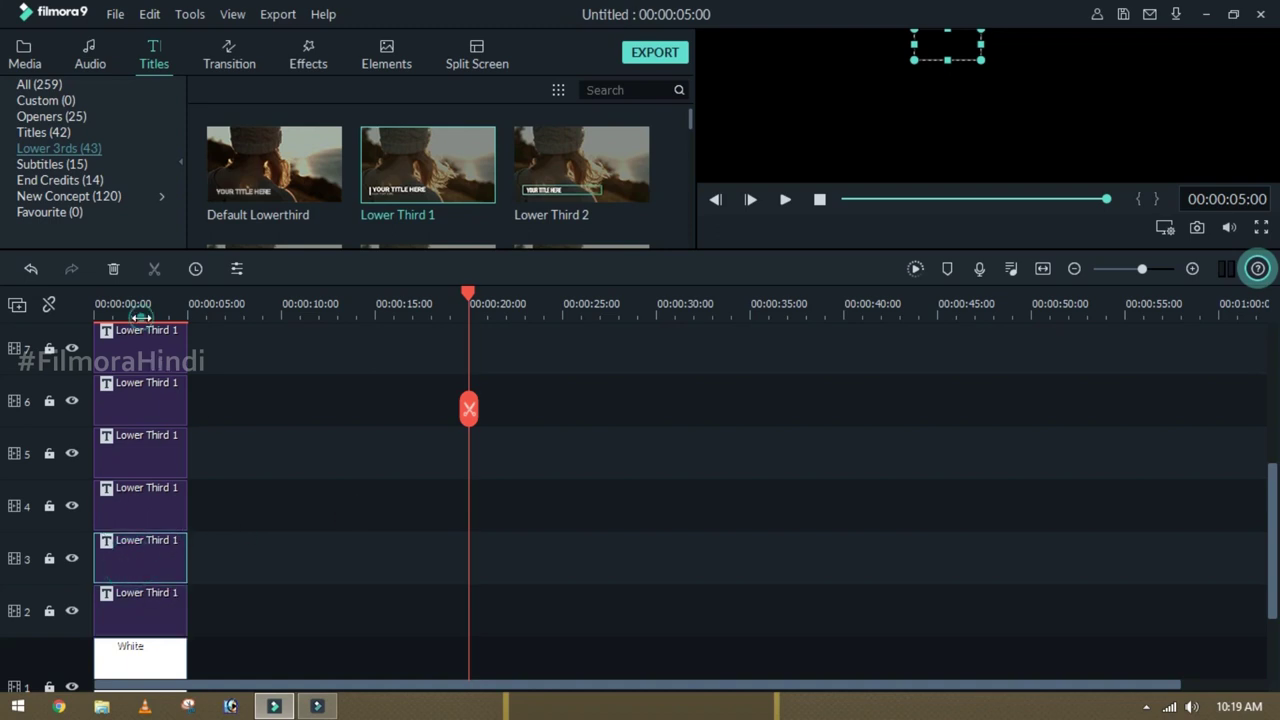
{"action": "left_click", "coordinate": [141, 318]}
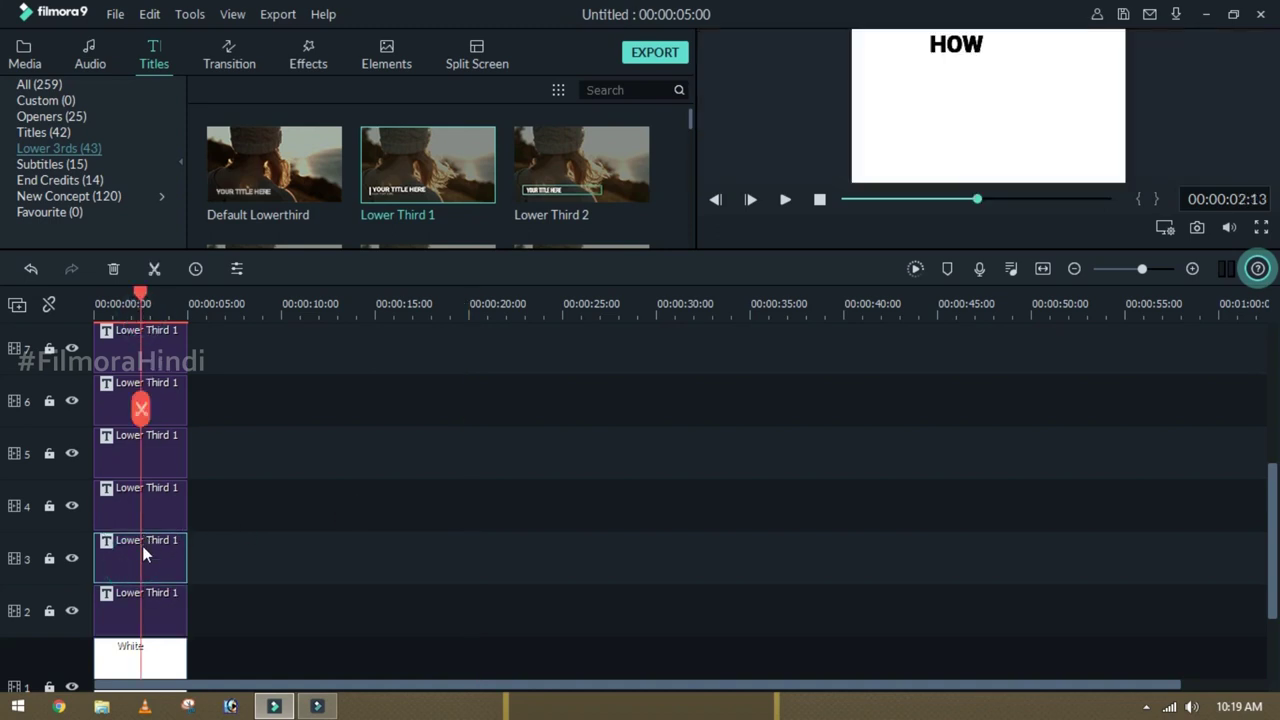
Change the track 3 title's text from HOW to TO
{"action": "double_click", "coordinate": [142, 548]}
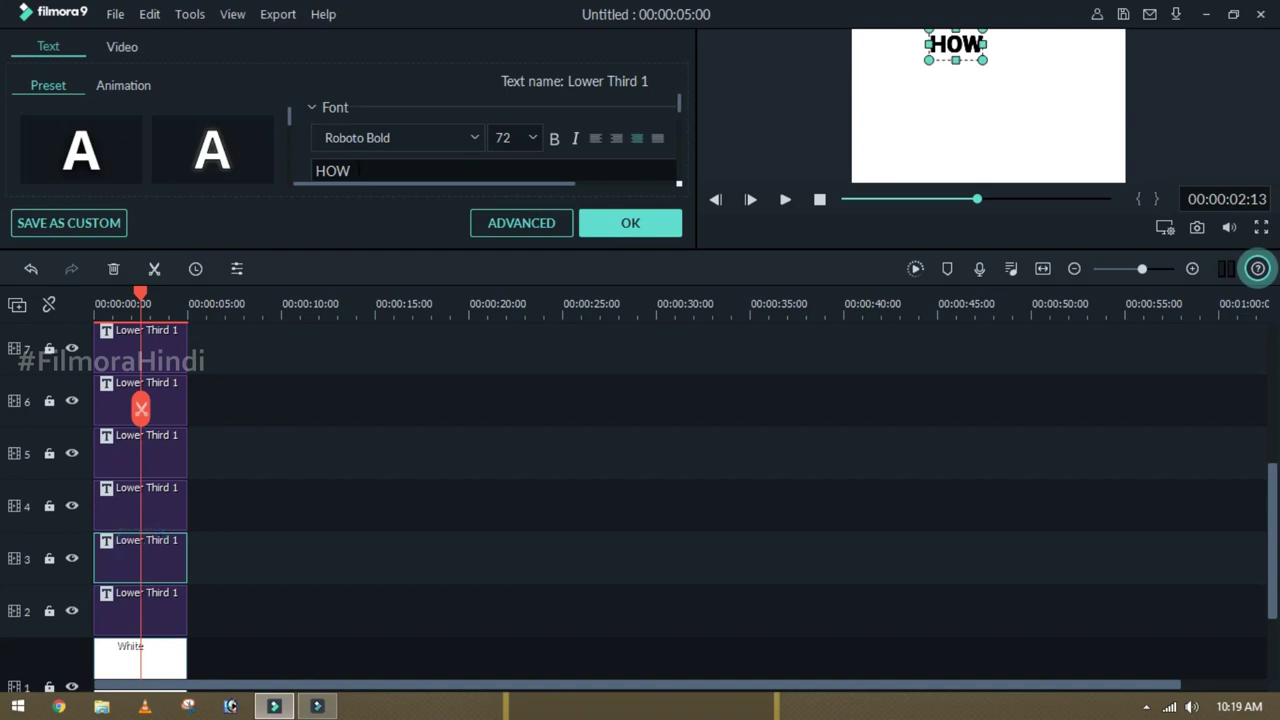
{"action": "double_click", "coordinate": [340, 171]}
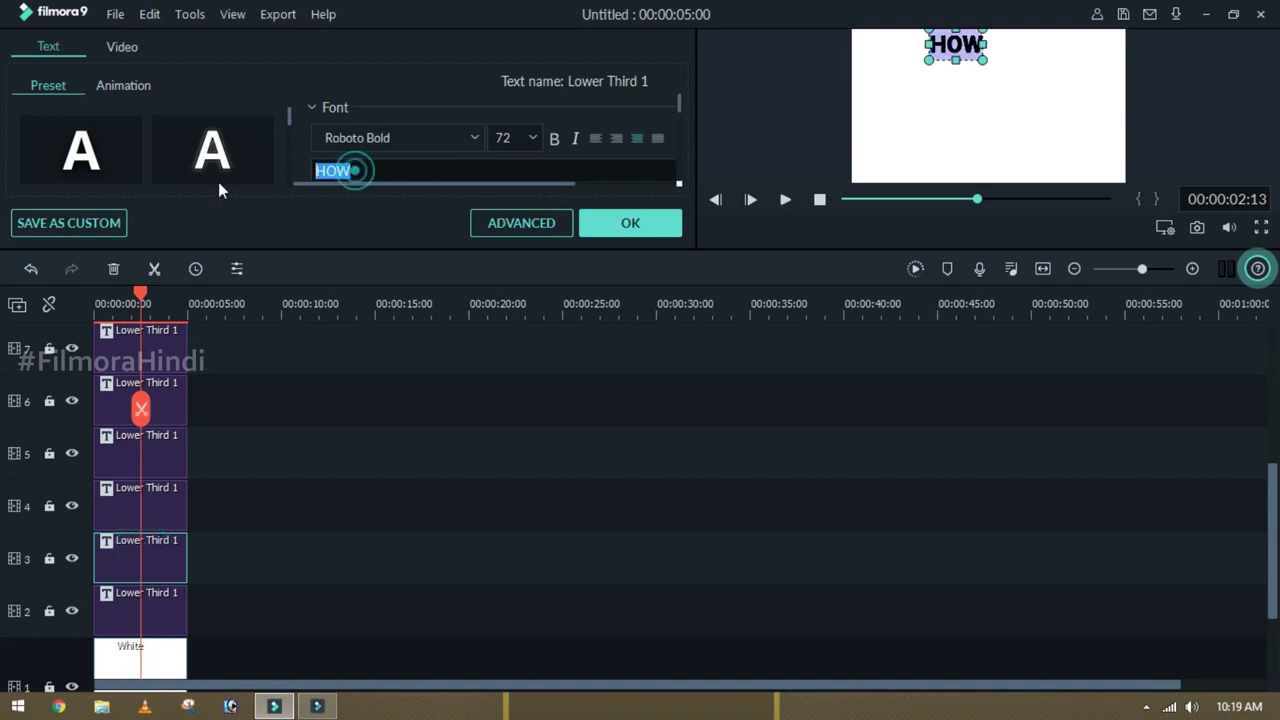
{"action": "type", "text": "TO"}
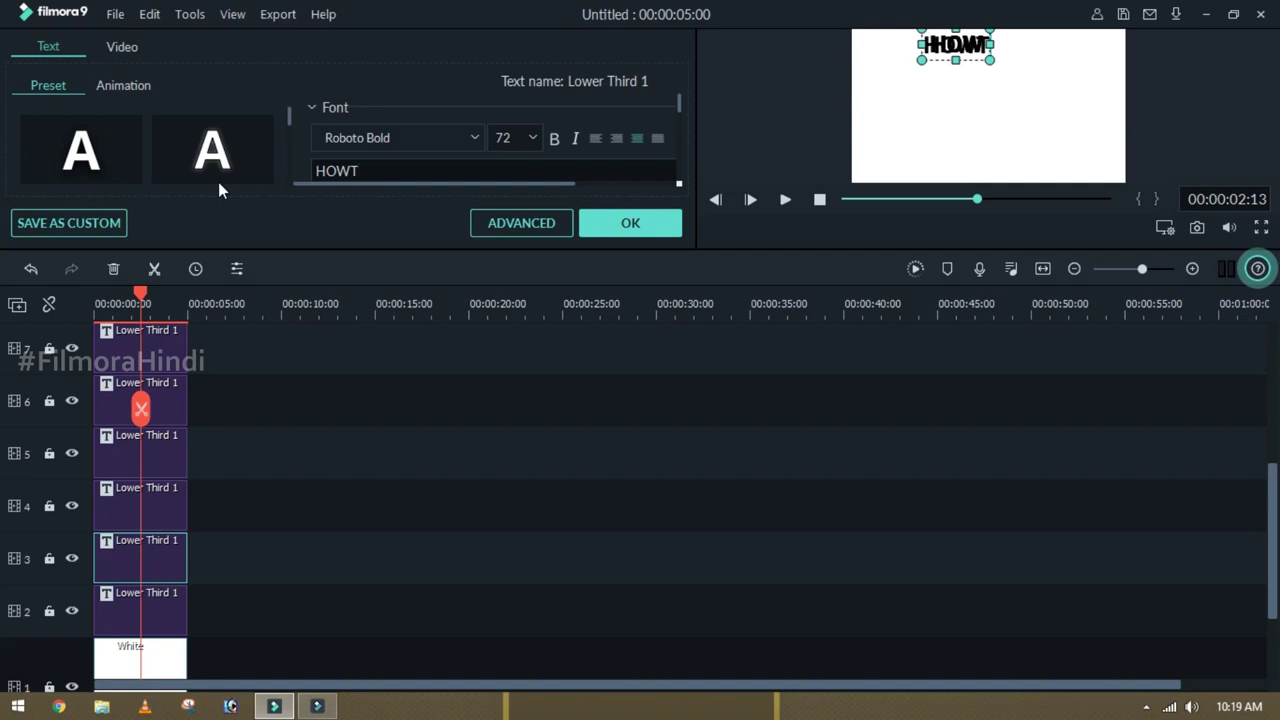
{"action": "key", "text": "Left"}
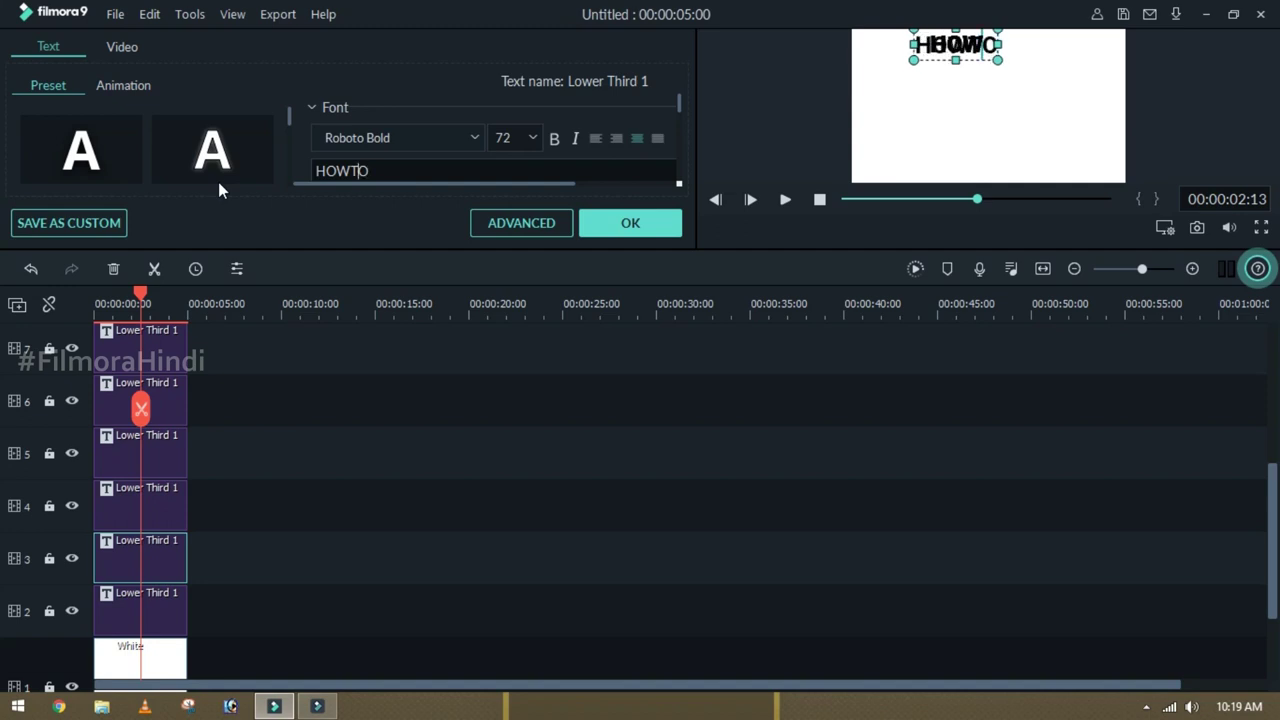
{"action": "key", "text": "Left"}
{"action": "key", "text": "BackSpace"}
{"action": "key", "text": "BackSpace"}
{"action": "key", "text": "BackSpace"}
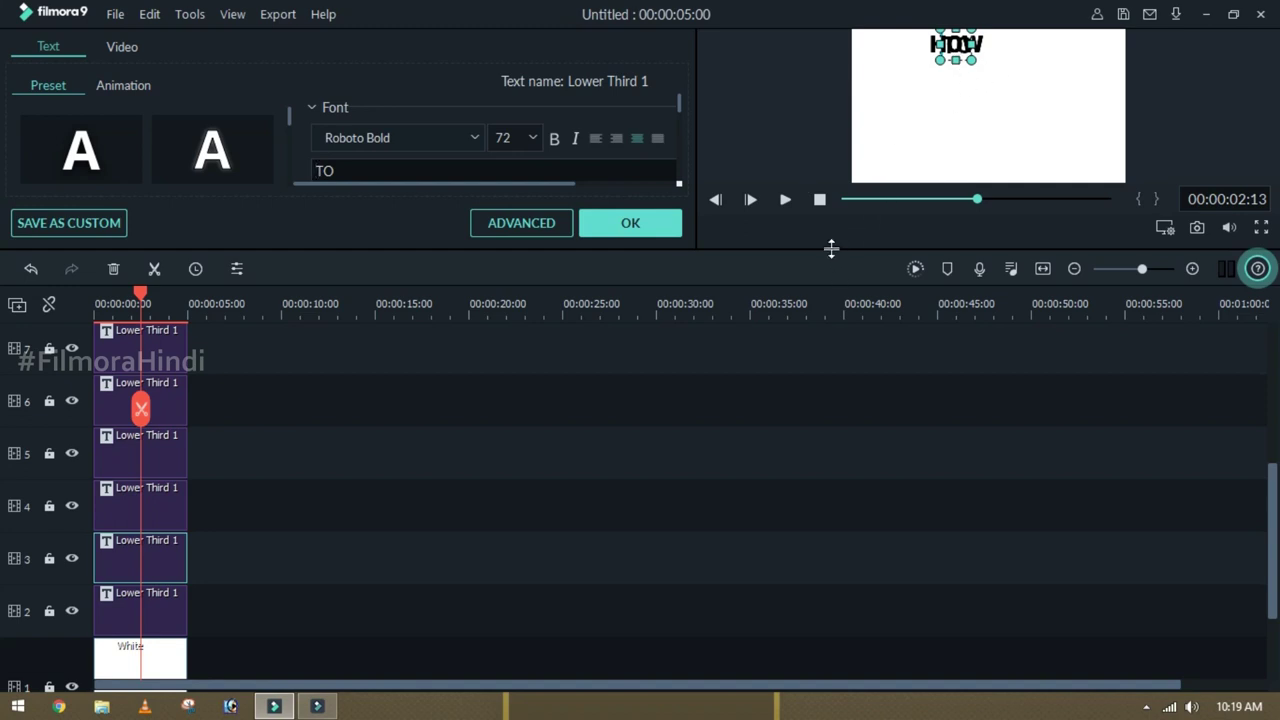
Move TO just below and right of HOW and give it a smaller font size
{"action": "left_click_drag", "start_coordinate": [831, 248], "coordinate": [838, 350]}
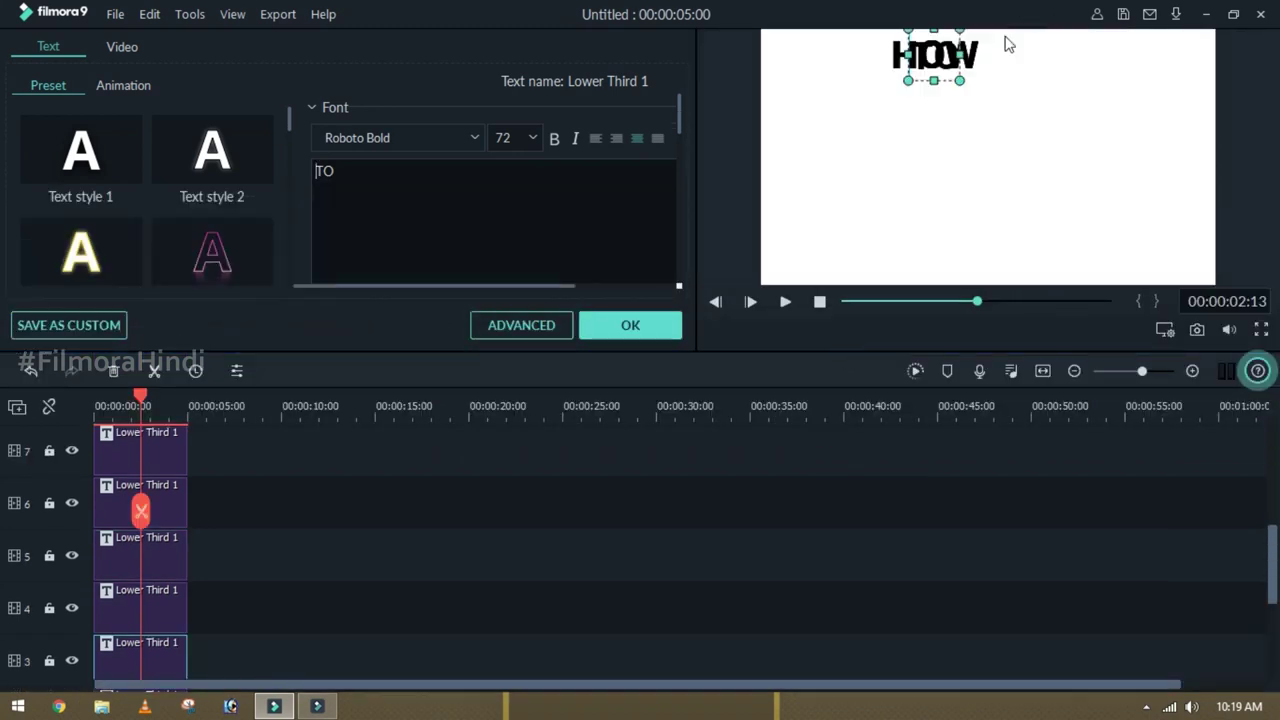
{"action": "mouse_move", "coordinate": [960, 68]}
{"action": "left_mouse_down"}
{"action": "mouse_move", "coordinate": [1016, 94]}
{"action": "mouse_move", "coordinate": [980, 103]}
{"action": "left_mouse_up"}
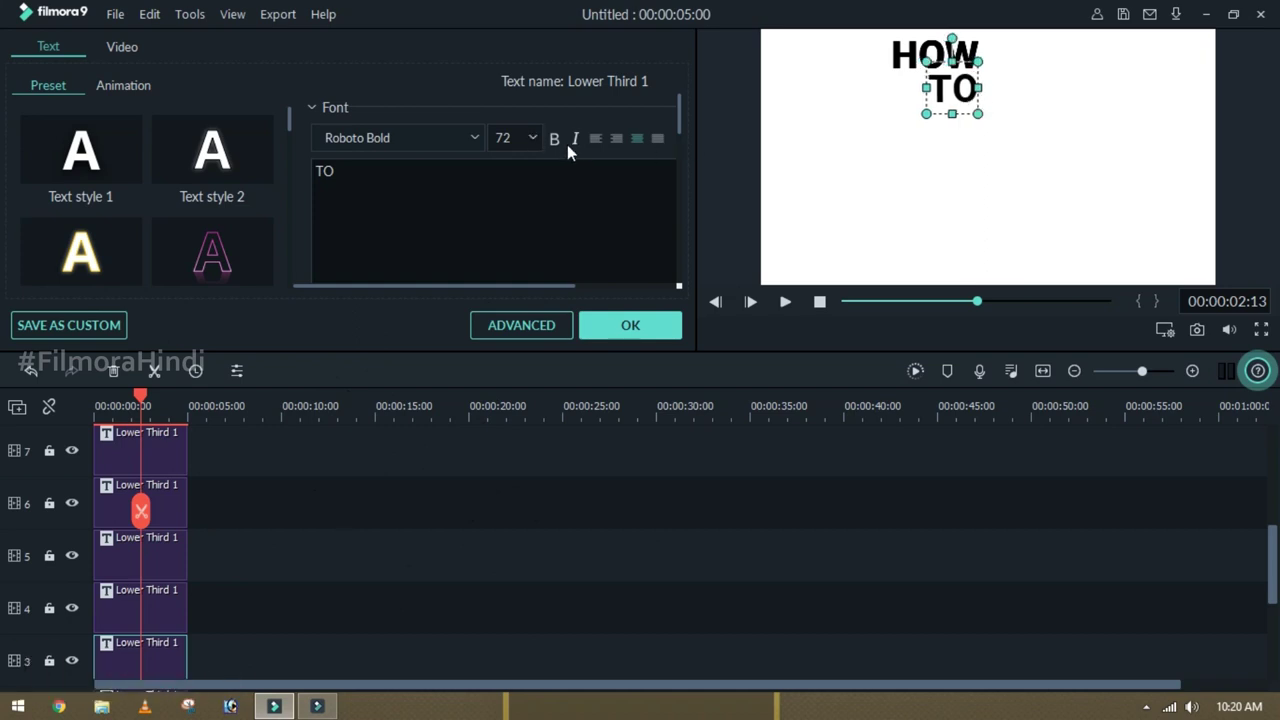
{"action": "left_click", "coordinate": [531, 138]}
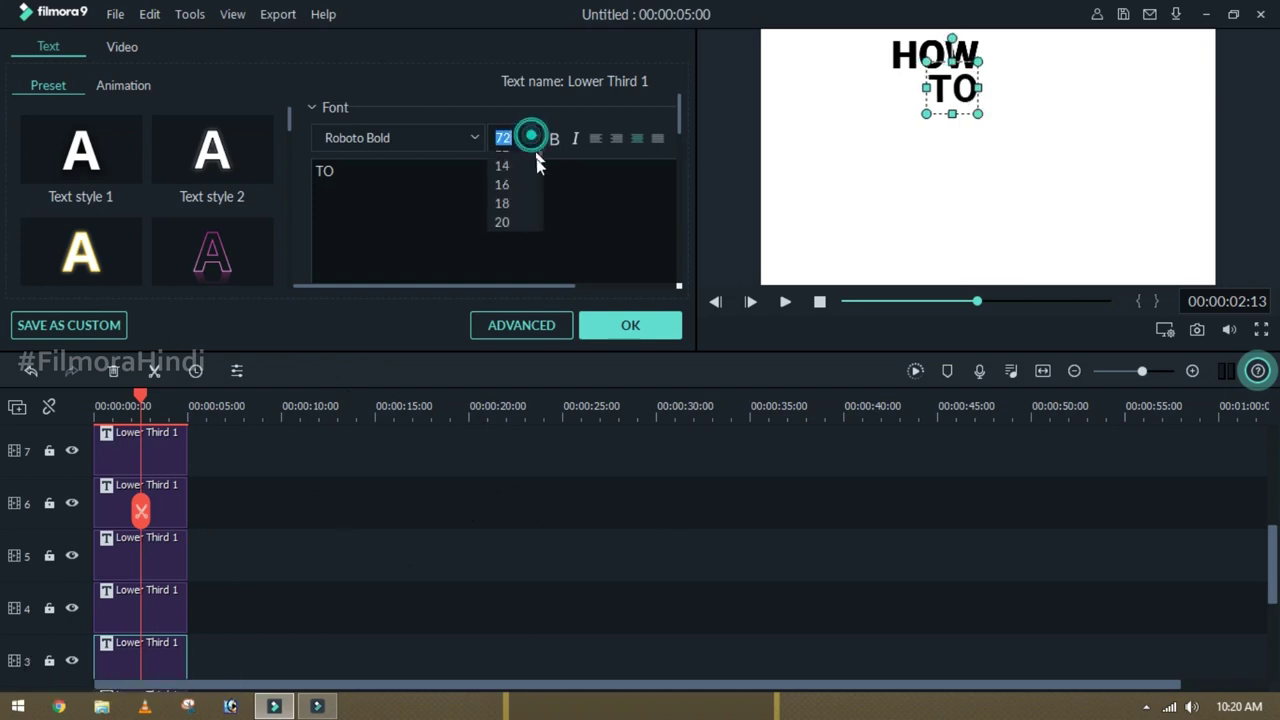
{"action": "scroll", "coordinate": [540, 194], "scroll_direction": "down", "scroll_amount": 5}
{"action": "left_click", "coordinate": [540, 194]}
{"action": "left_click", "coordinate": [920, 174]}
{"action": "left_click", "coordinate": [920, 174]}
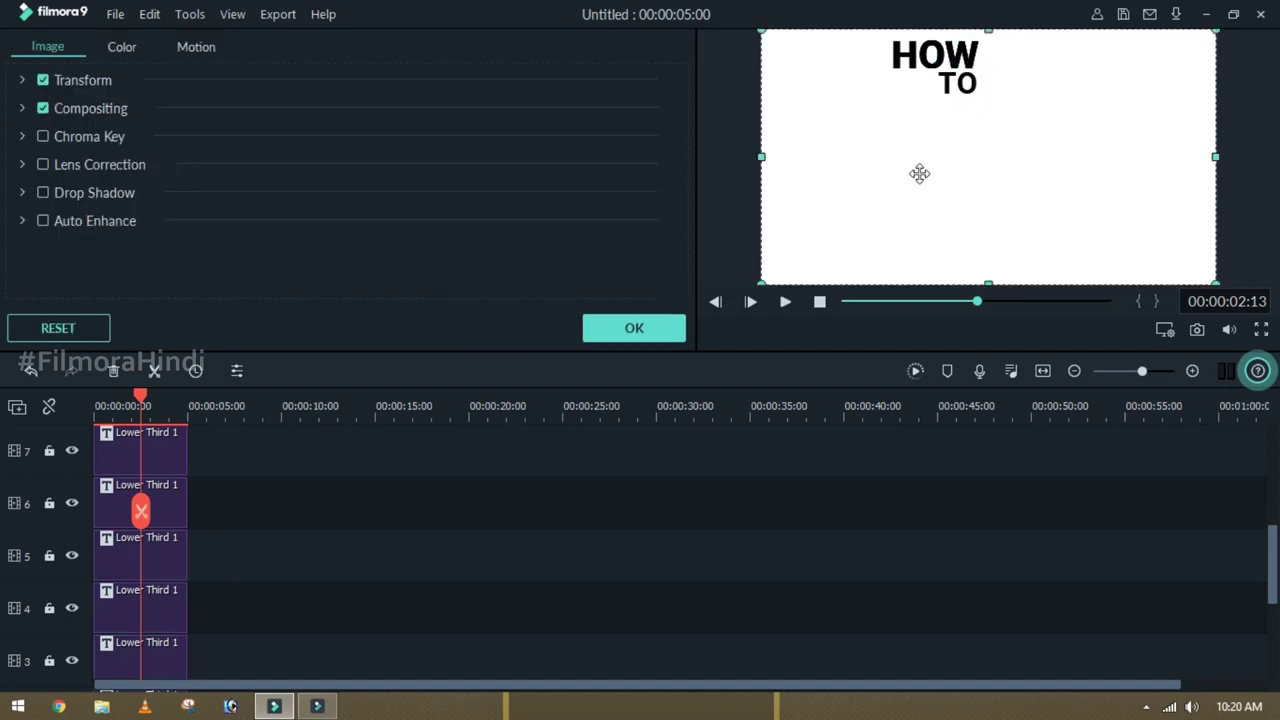
{"action": "left_click", "coordinate": [166, 619]}
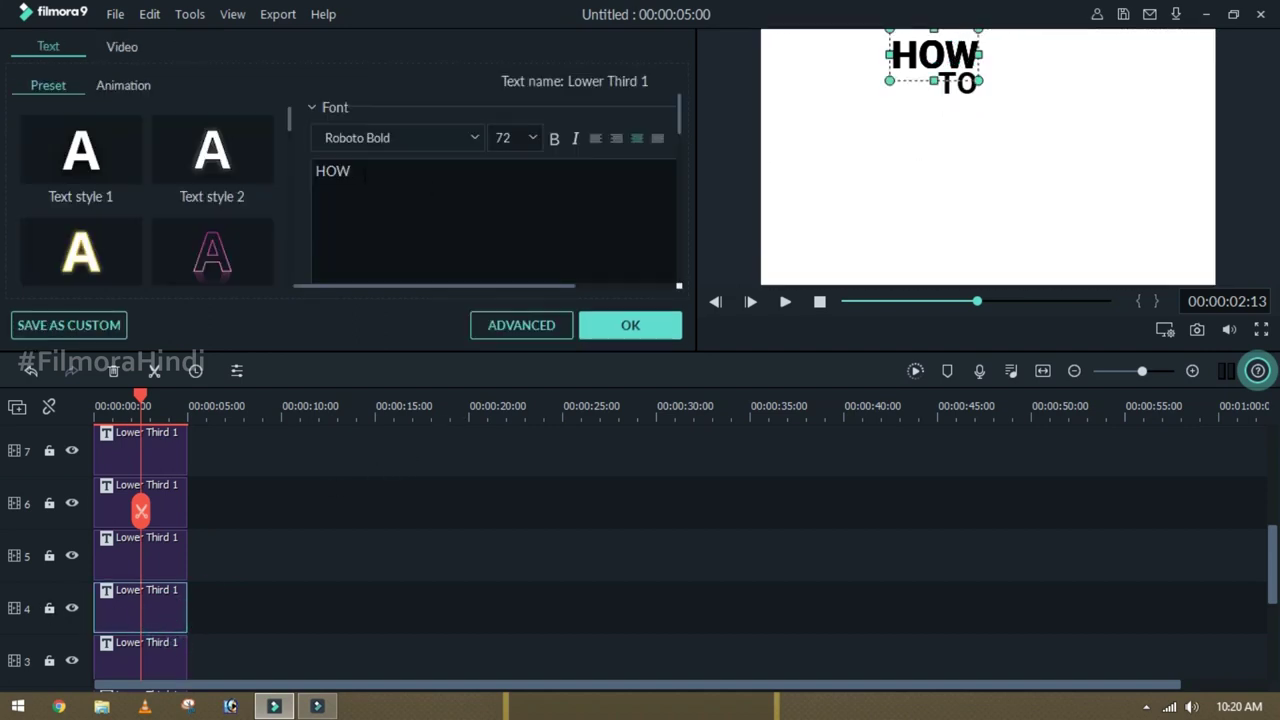
Change the track 4 title to MAKE, rotate it 90° clockwise, and fit it tight beside HOW TO
{"action": "left_click_drag", "start_coordinate": [357, 174], "coordinate": [296, 175]}
{"action": "type", "text": "MA"}
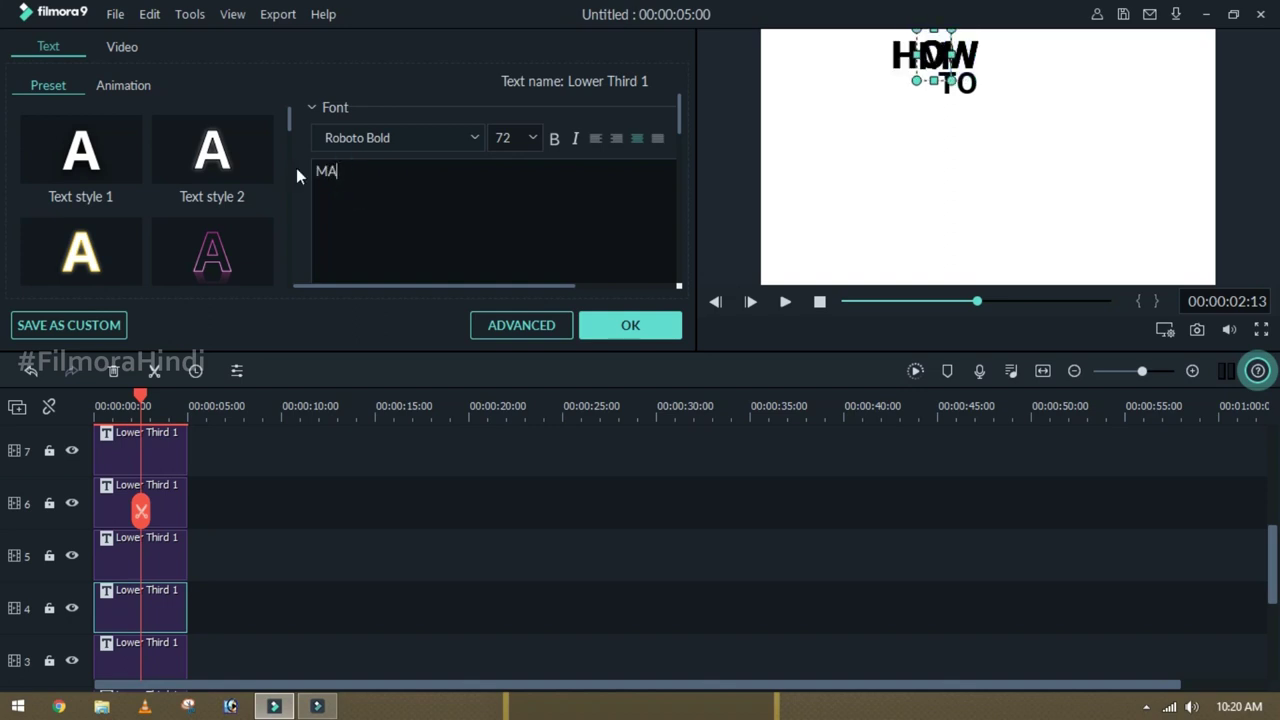
{"action": "type", "text": "KE"}
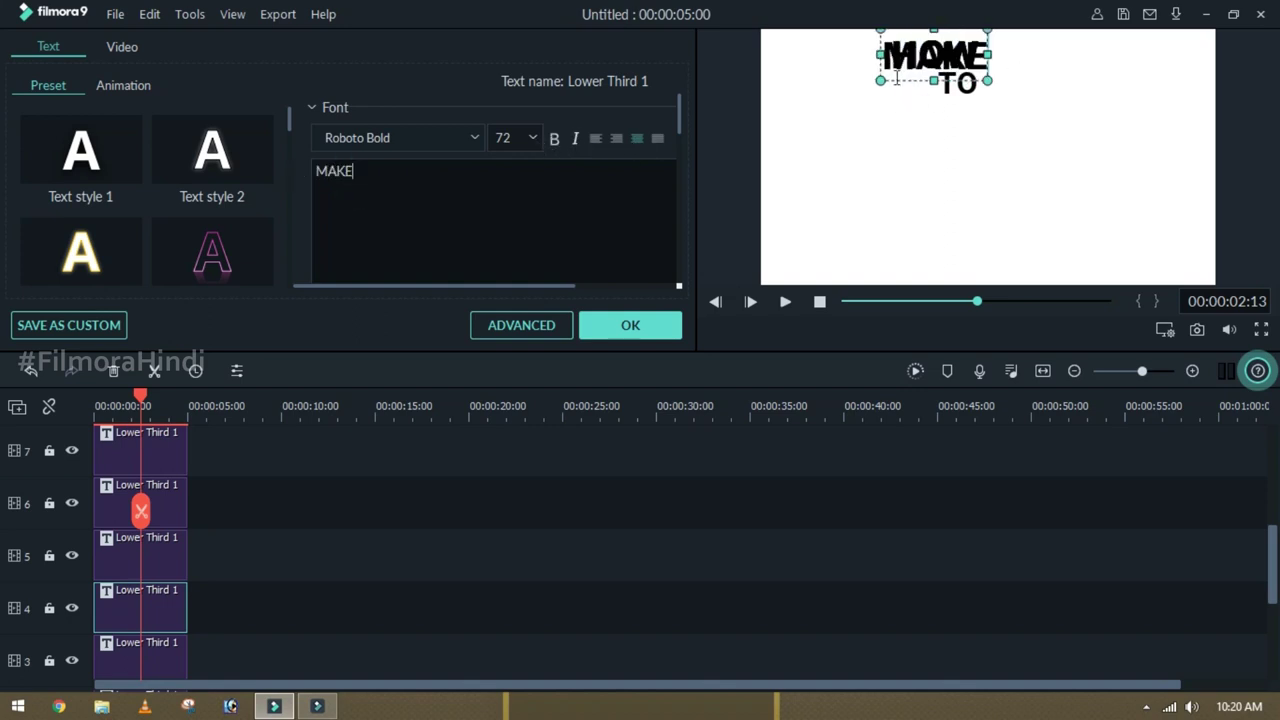
{"action": "left_click_drag", "start_coordinate": [897, 82], "coordinate": [1005, 118]}
{"action": "left_click_drag", "start_coordinate": [1033, 38], "coordinate": [1094, 91]}
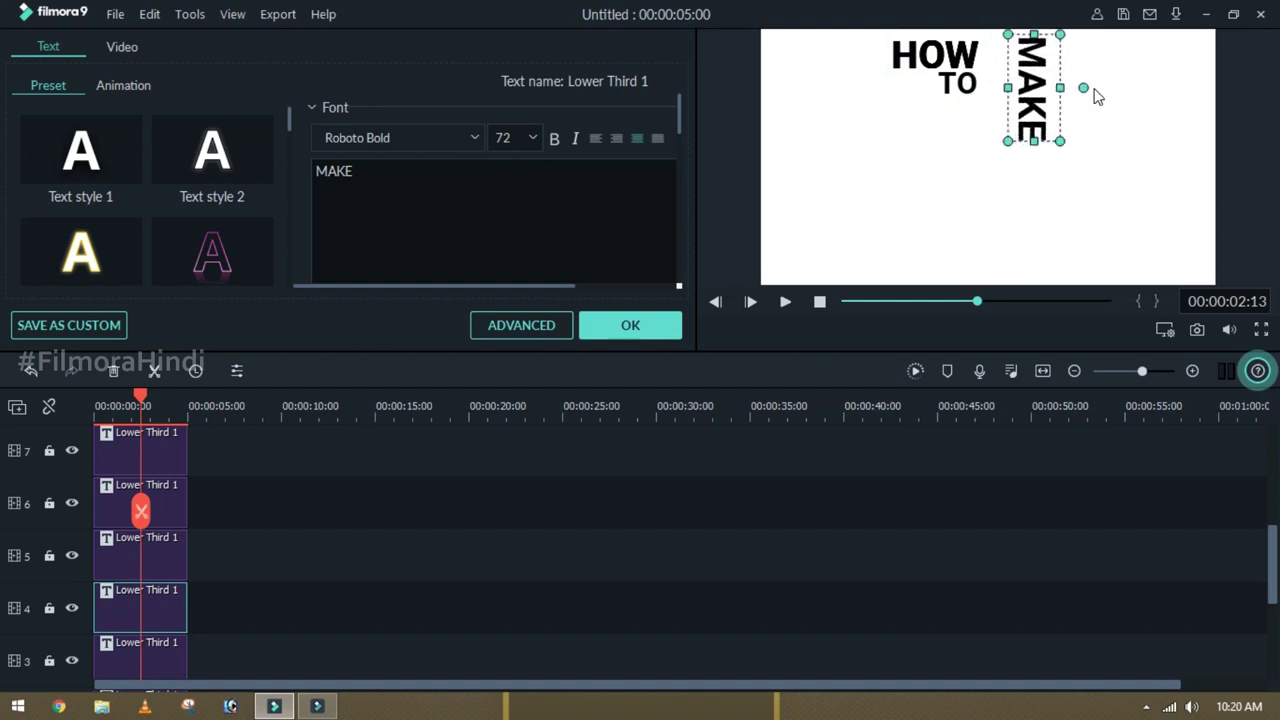
{"action": "left_click_drag", "start_coordinate": [1033, 92], "coordinate": [1000, 95]}
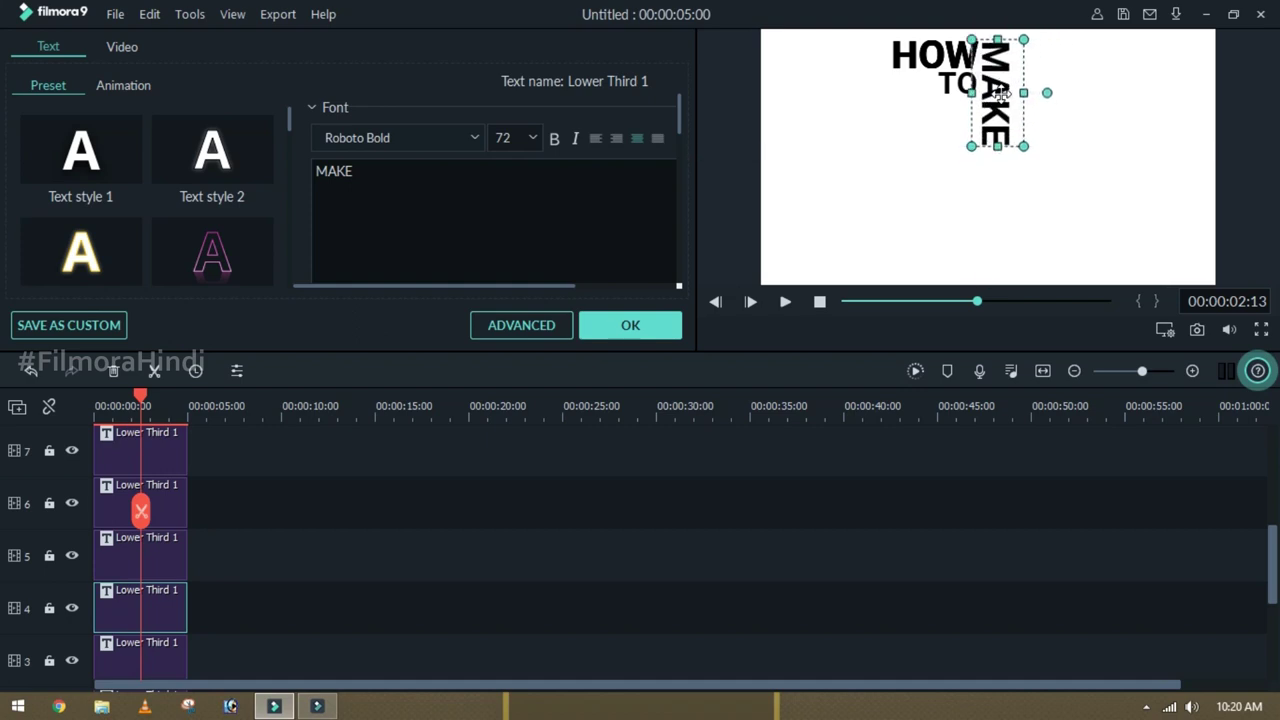
{"action": "left_click_drag", "start_coordinate": [1001, 95], "coordinate": [1016, 116]}
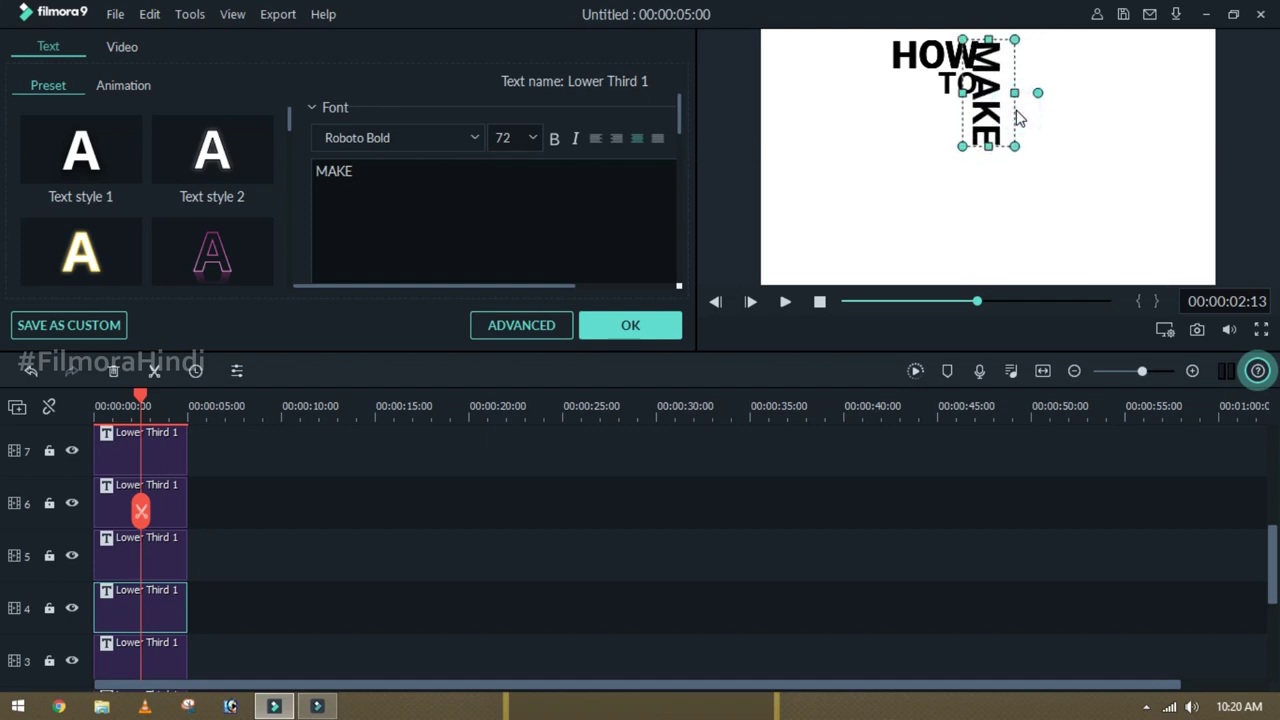
{"action": "left_click_drag", "start_coordinate": [996, 104], "coordinate": [1005, 104]}
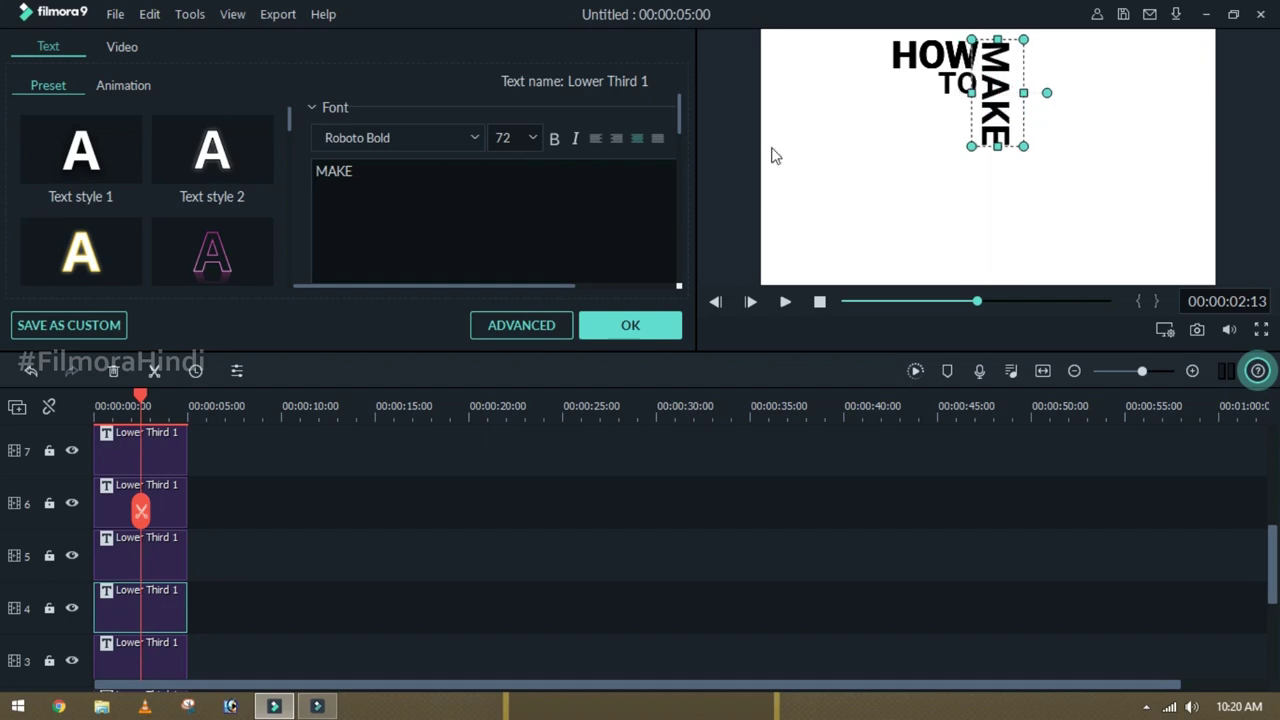
{"action": "left_click", "coordinate": [164, 540]}
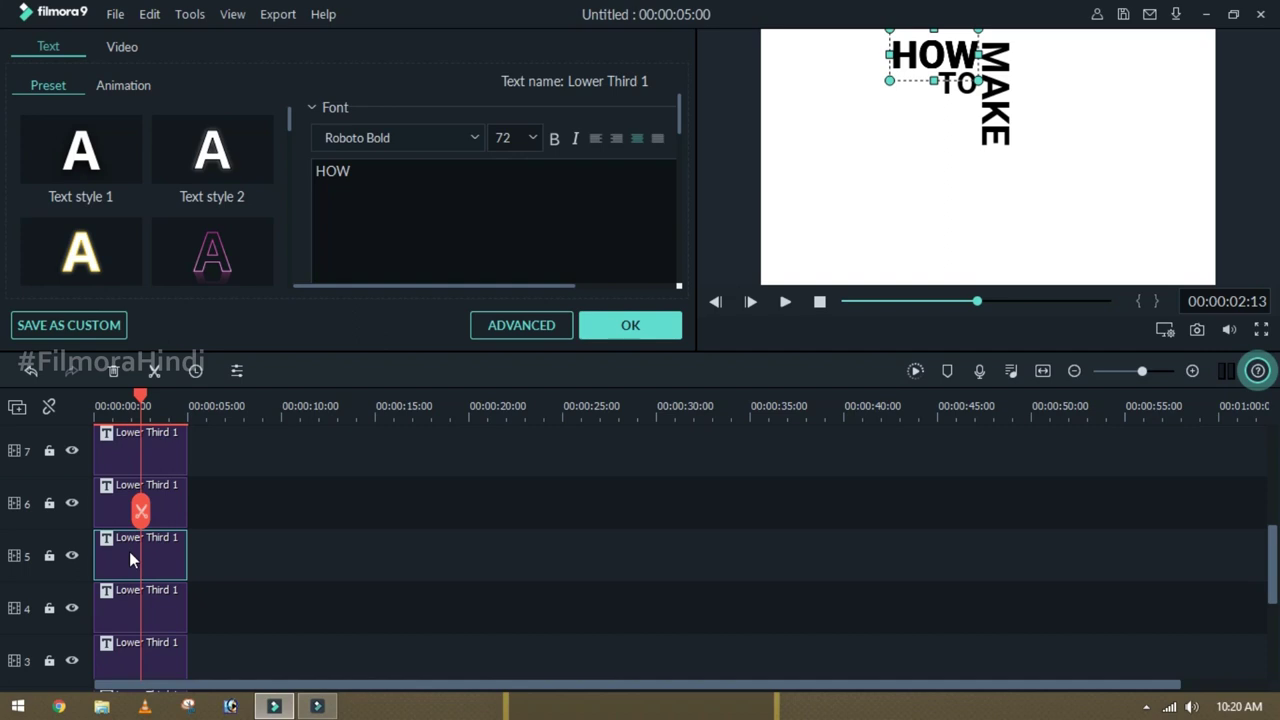
Change the track 5 title to KINETIC and place it below HOW TO
{"action": "double_click", "coordinate": [357, 171]}
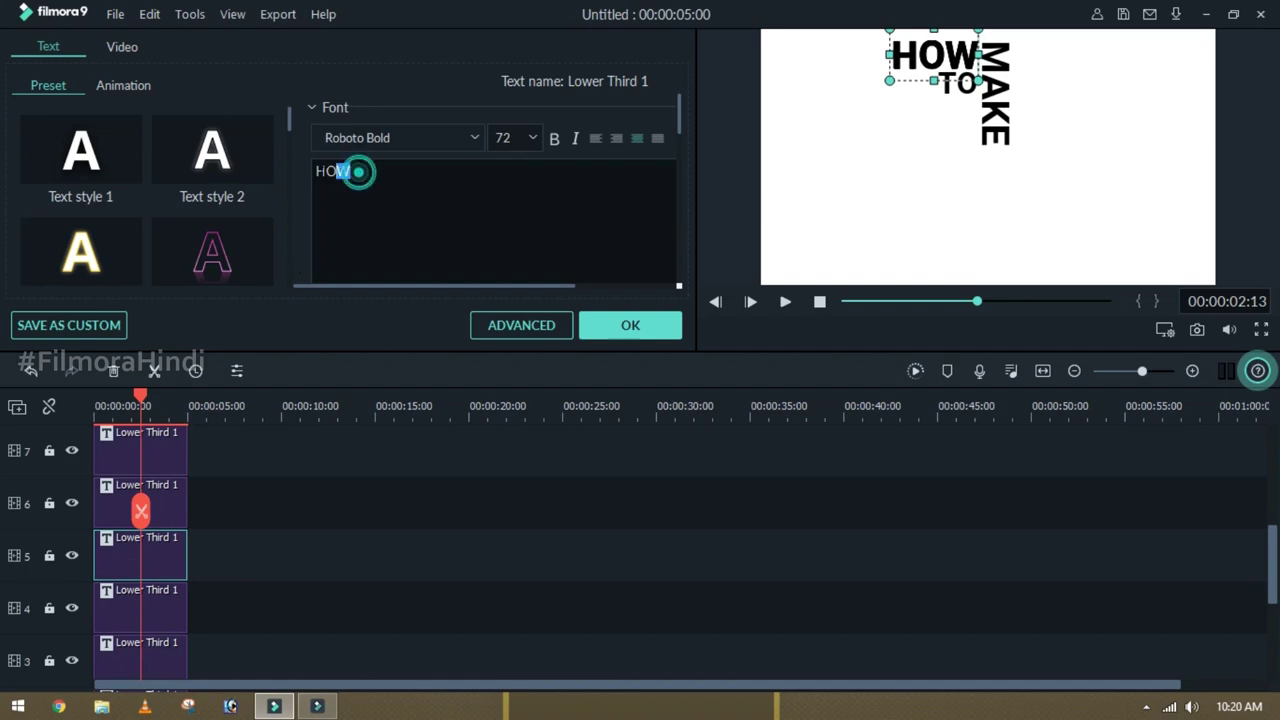
{"action": "type", "text": "KINETIC"}
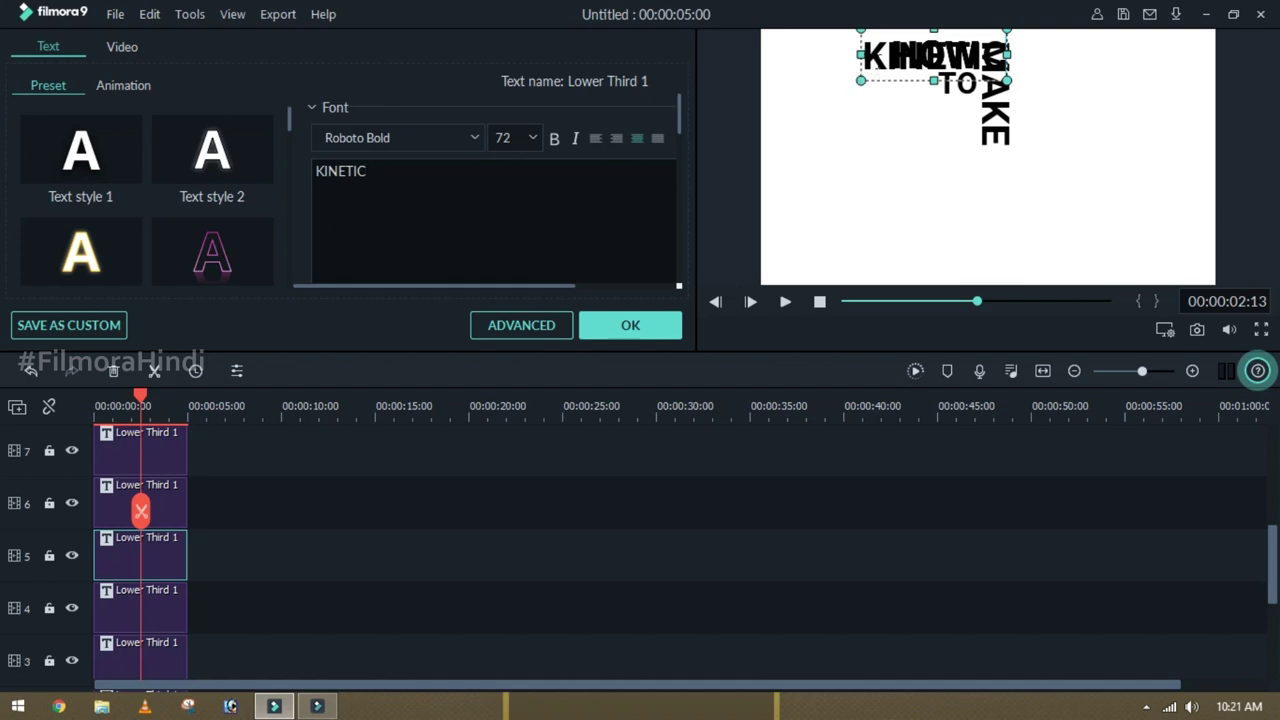
{"action": "left_click_drag", "start_coordinate": [860, 67], "coordinate": [833, 142]}
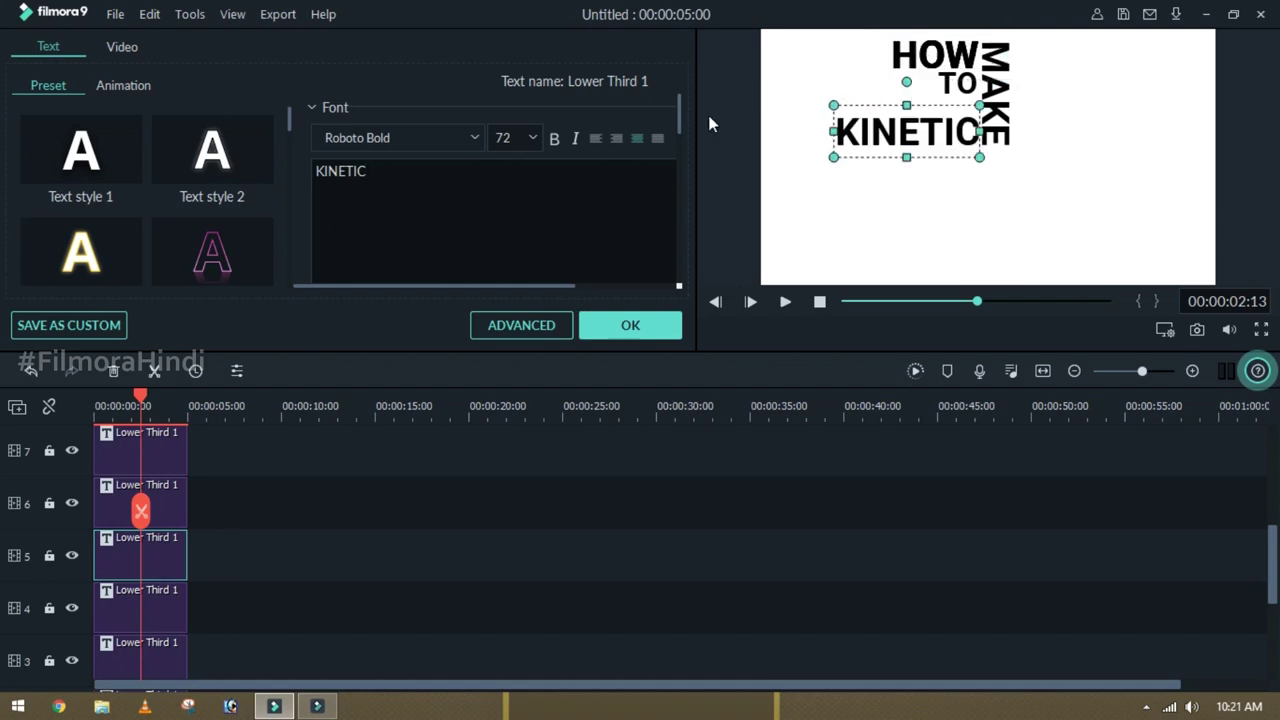
Enlarge TO to font size 64 and nudge it slightly lower
{"action": "left_click", "coordinate": [955, 86]}
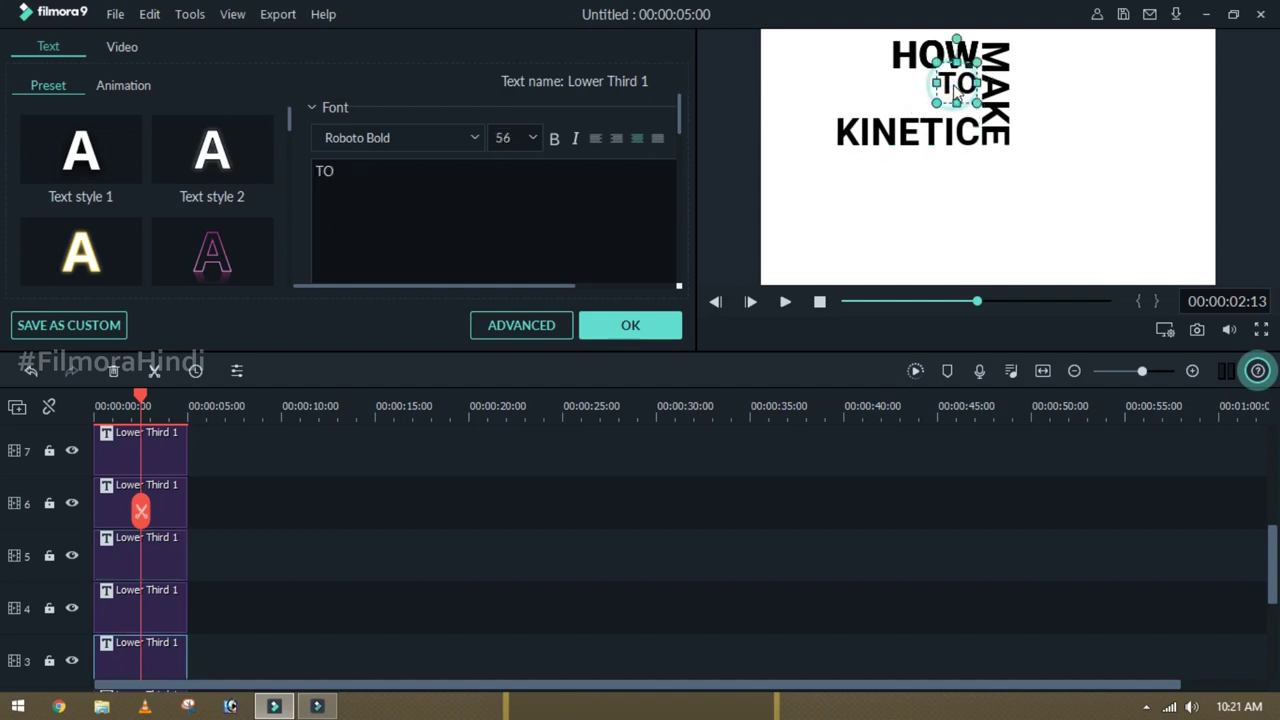
{"action": "left_click", "coordinate": [534, 142]}
{"action": "left_click", "coordinate": [508, 197]}
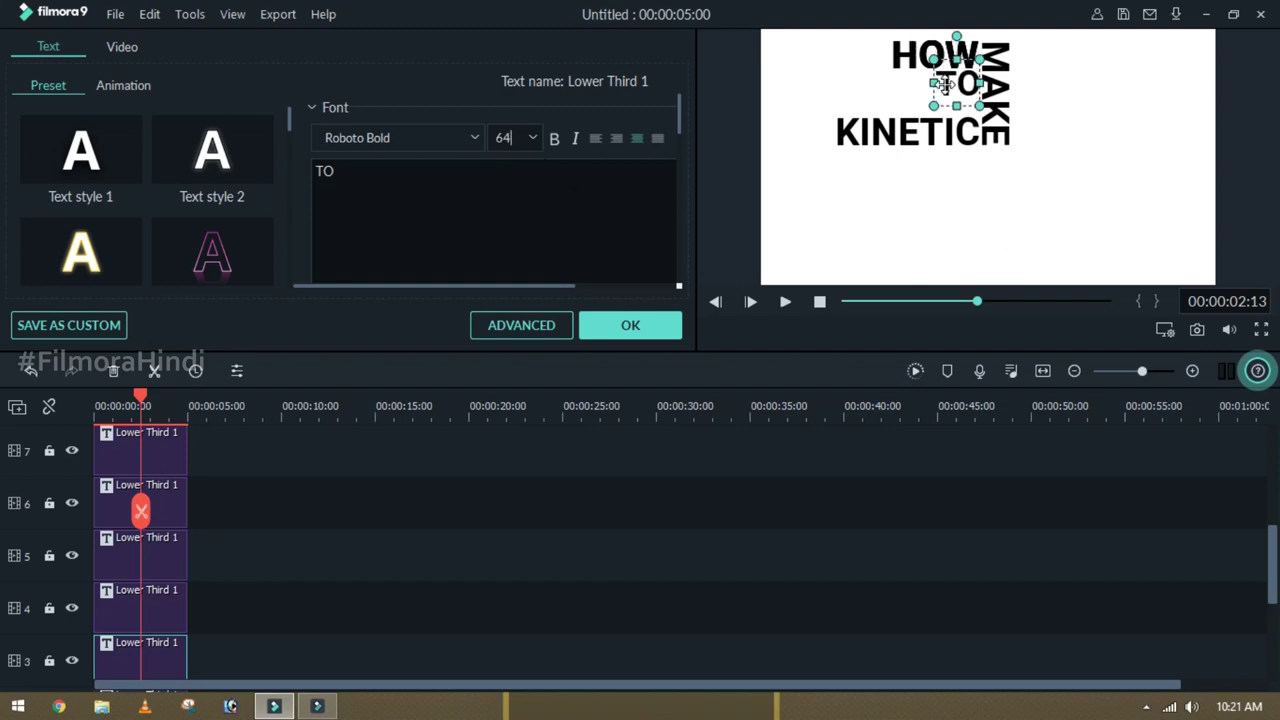
{"action": "left_click_drag", "start_coordinate": [939, 93], "coordinate": [940, 101]}
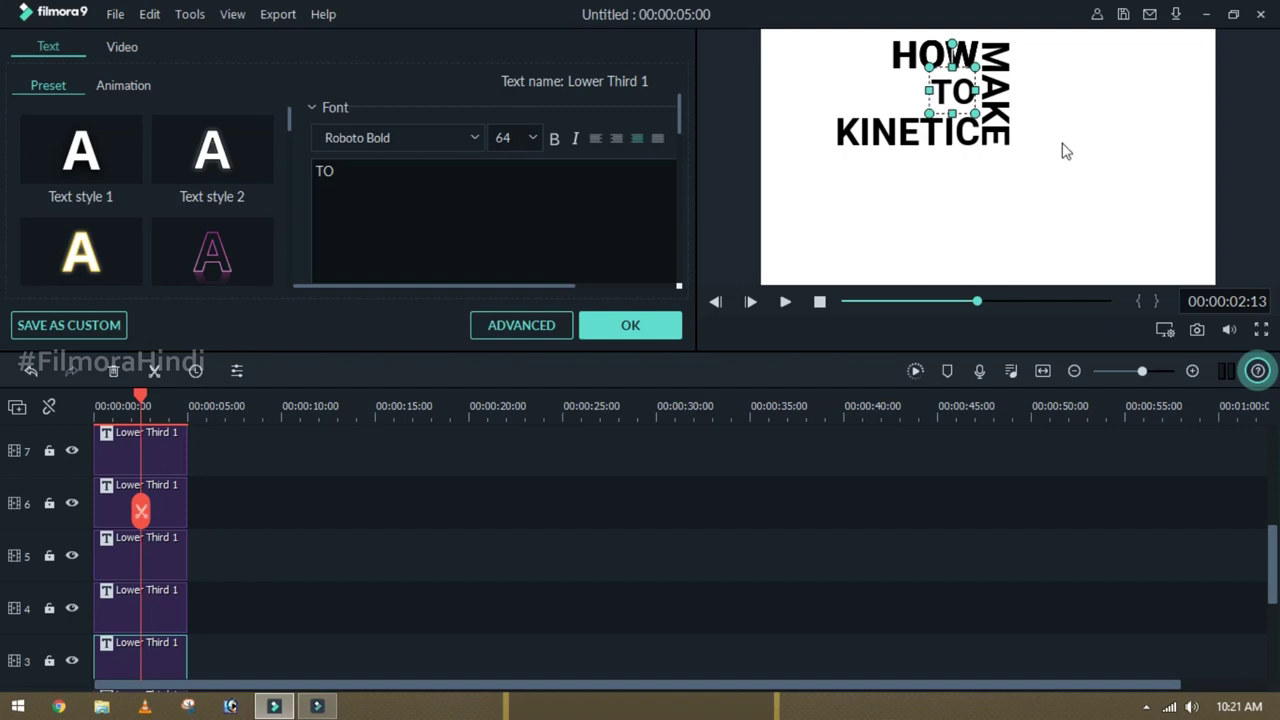
{"action": "left_click", "coordinate": [870, 190]}
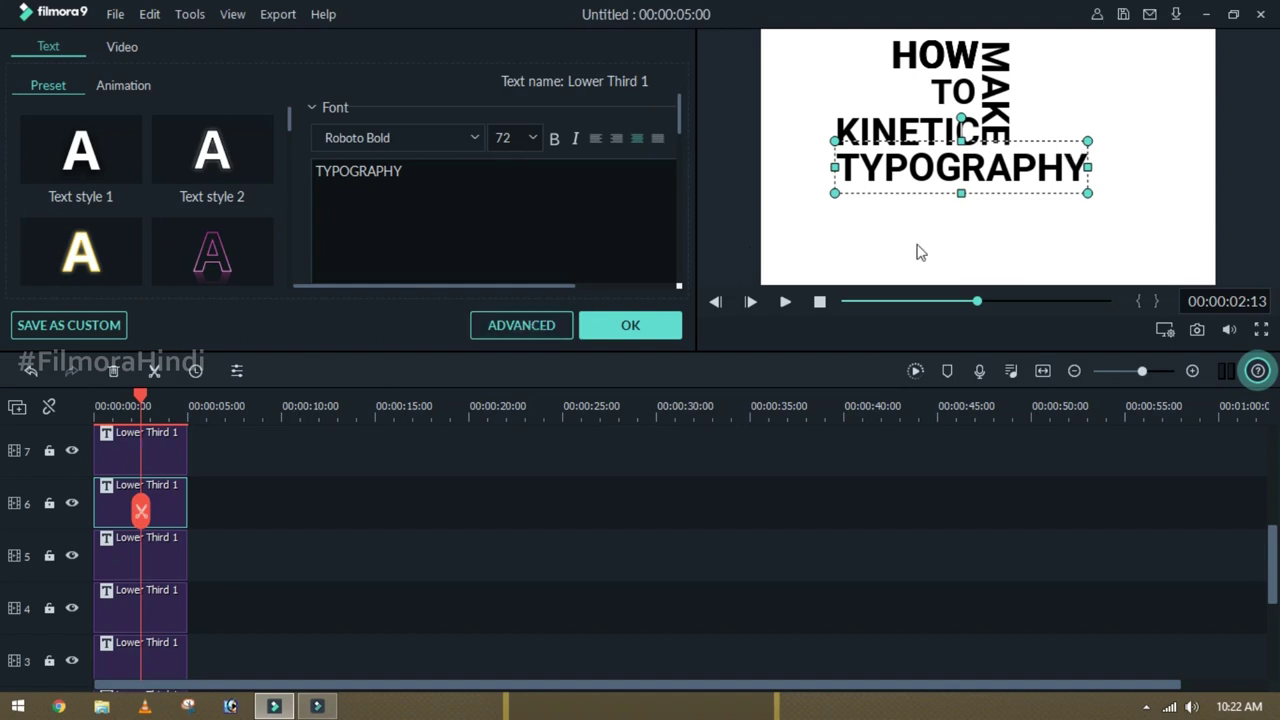
Change the track 7 title to EFFECT and place it under TYPOGRAPHY, aligned right
{"action": "left_click", "coordinate": [130, 460]}
{"action": "left_click_drag", "start_coordinate": [345, 171], "coordinate": [271, 177]}
{"action": "type", "text": "EFFECT"}
{"action": "mouse_move", "coordinate": [867, 66]}
{"action": "left_mouse_down"}
{"action": "mouse_move", "coordinate": [1016, 142]}
{"action": "mouse_move", "coordinate": [920, 212]}
{"action": "left_mouse_up"}
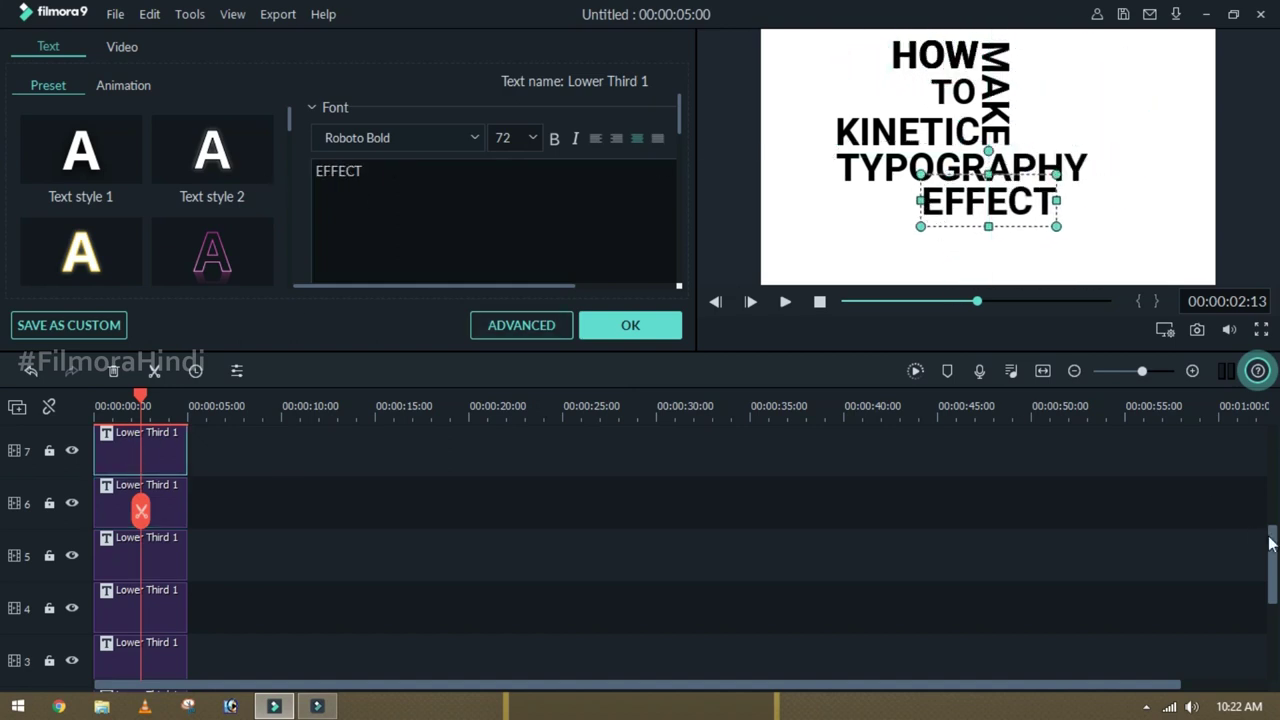
{"action": "left_click_drag", "start_coordinate": [1272, 543], "coordinate": [1272, 508]}
Change the track 8 title to a small IN beside EFFECT
{"action": "left_click", "coordinate": [160, 525]}
{"action": "left_click_drag", "start_coordinate": [350, 171], "coordinate": [312, 171]}
{"action": "type", "text": "IN"}
{"action": "mouse_move", "coordinate": [960, 65]}
{"action": "left_mouse_down"}
{"action": "mouse_move", "coordinate": [1057, 253]}
{"action": "mouse_move", "coordinate": [1065, 210]}
{"action": "left_mouse_up"}
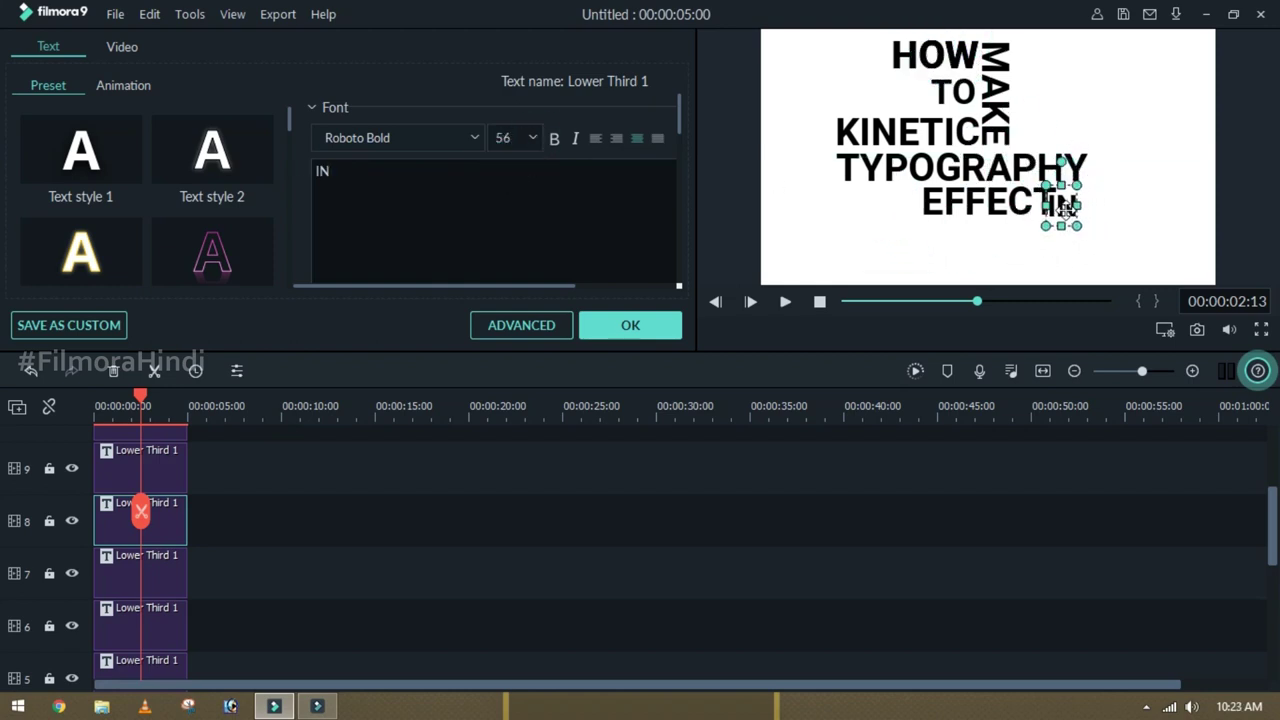
Change the track 9 title to FILMORA 9, place it below EFFECT, and confirm
{"action": "left_click", "coordinate": [1008, 243]}
{"action": "left_click", "coordinate": [630, 325]}
{"action": "double_click", "coordinate": [171, 463]}
{"action": "left_click_drag", "start_coordinate": [352, 171], "coordinate": [301, 172]}
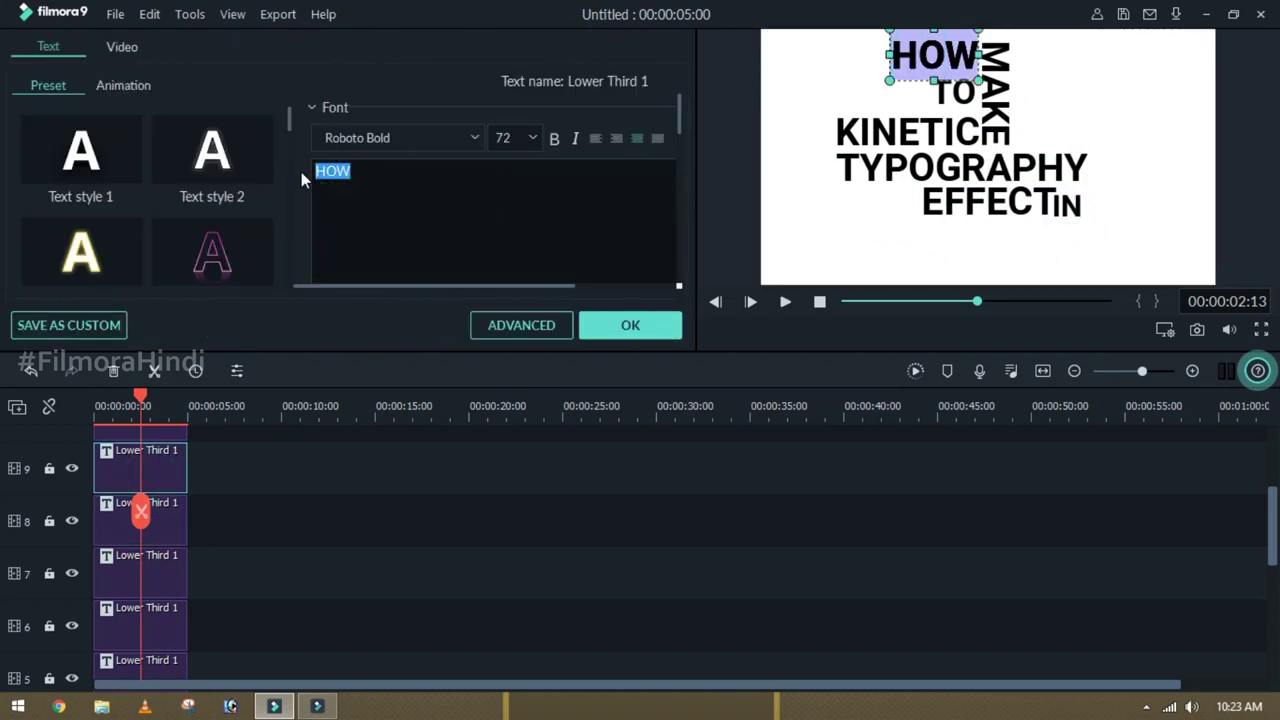
{"action": "type", "text": "FILMORA 9"}
{"action": "left_click_drag", "start_coordinate": [930, 55], "coordinate": [955, 234]}
{"action": "left_click", "coordinate": [660, 325]}
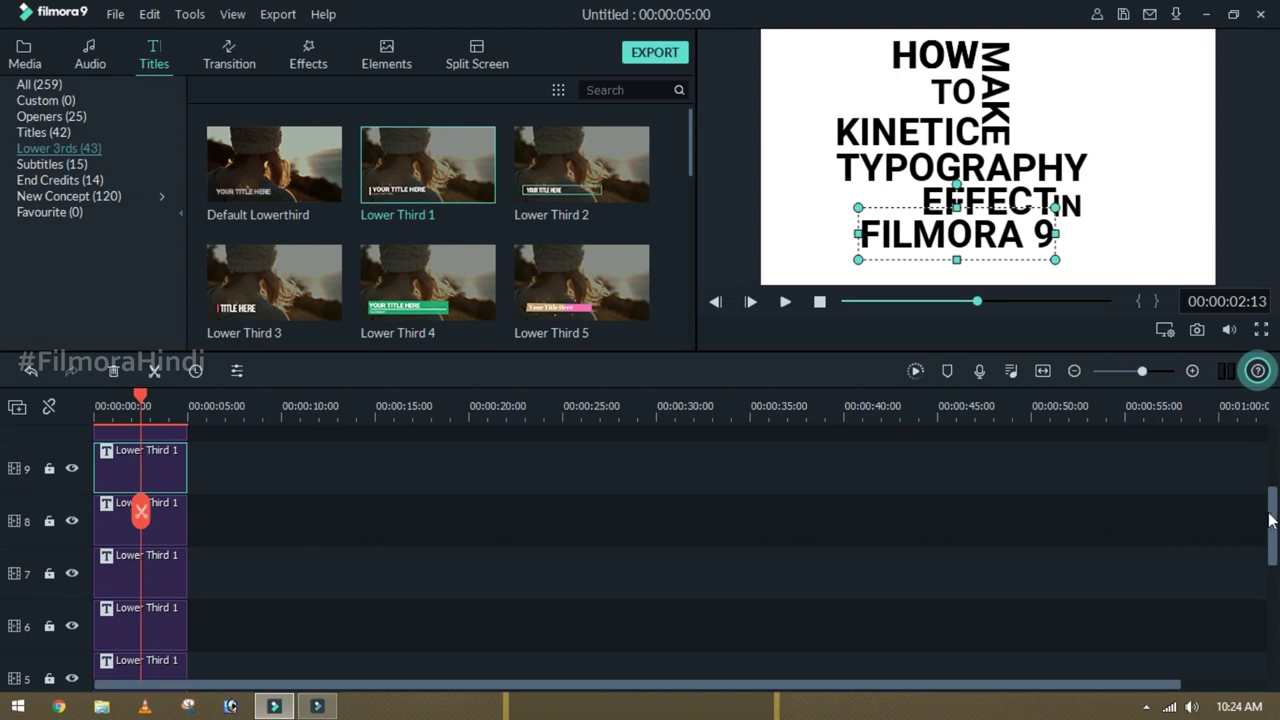
Delete the three unused title clips on tracks 10–12
{"action": "left_click_drag", "start_coordinate": [1274, 520], "coordinate": [1270, 455]}
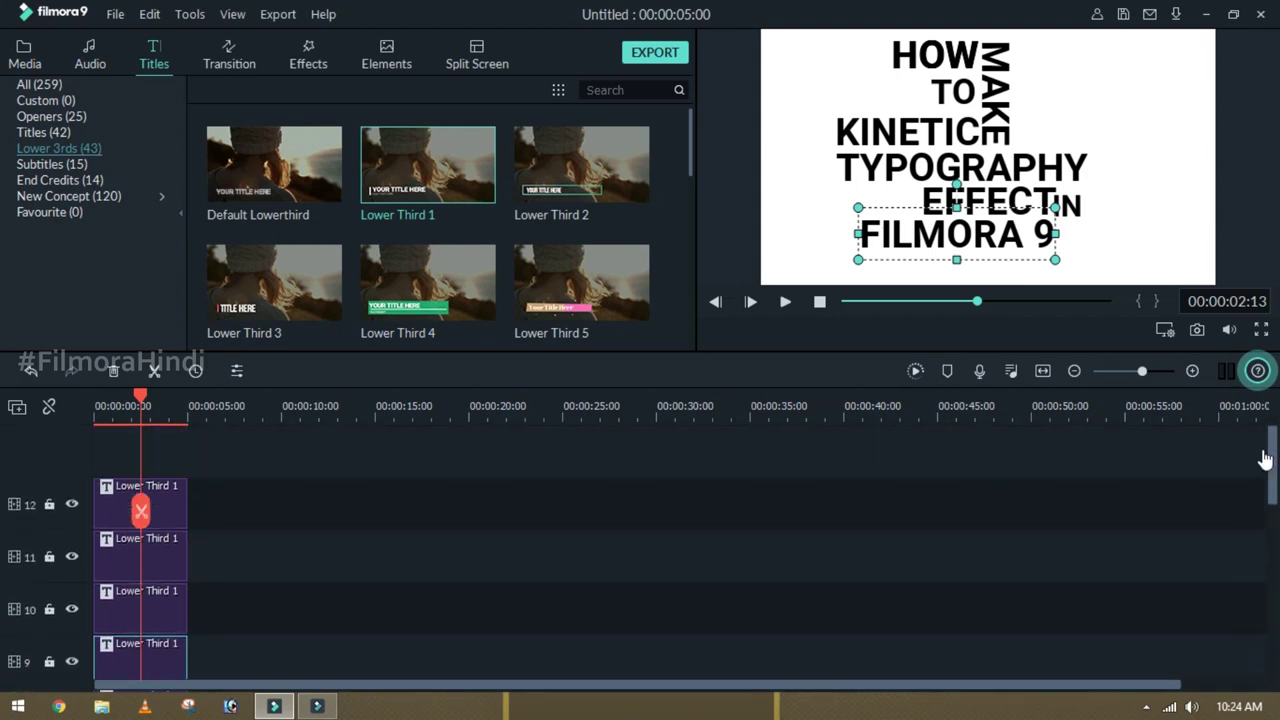
{"action": "left_click_drag", "start_coordinate": [203, 603], "coordinate": [140, 486]}
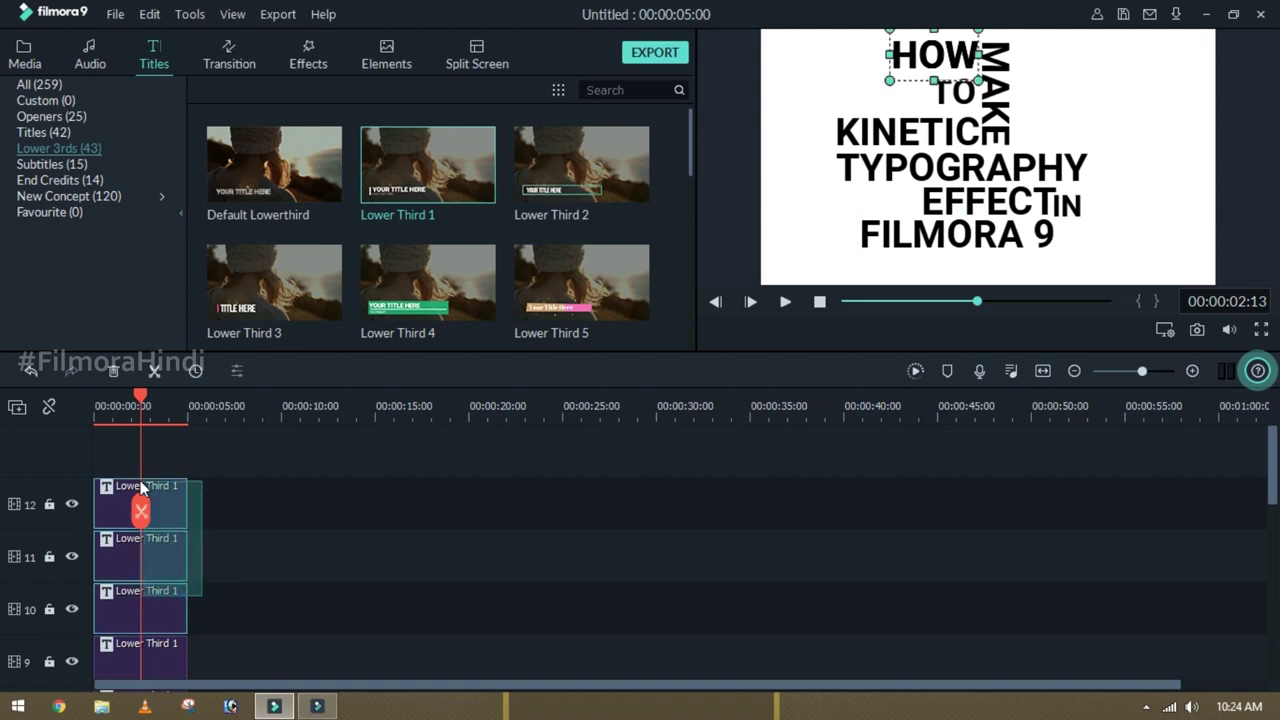
{"action": "key", "text": "Delete"}
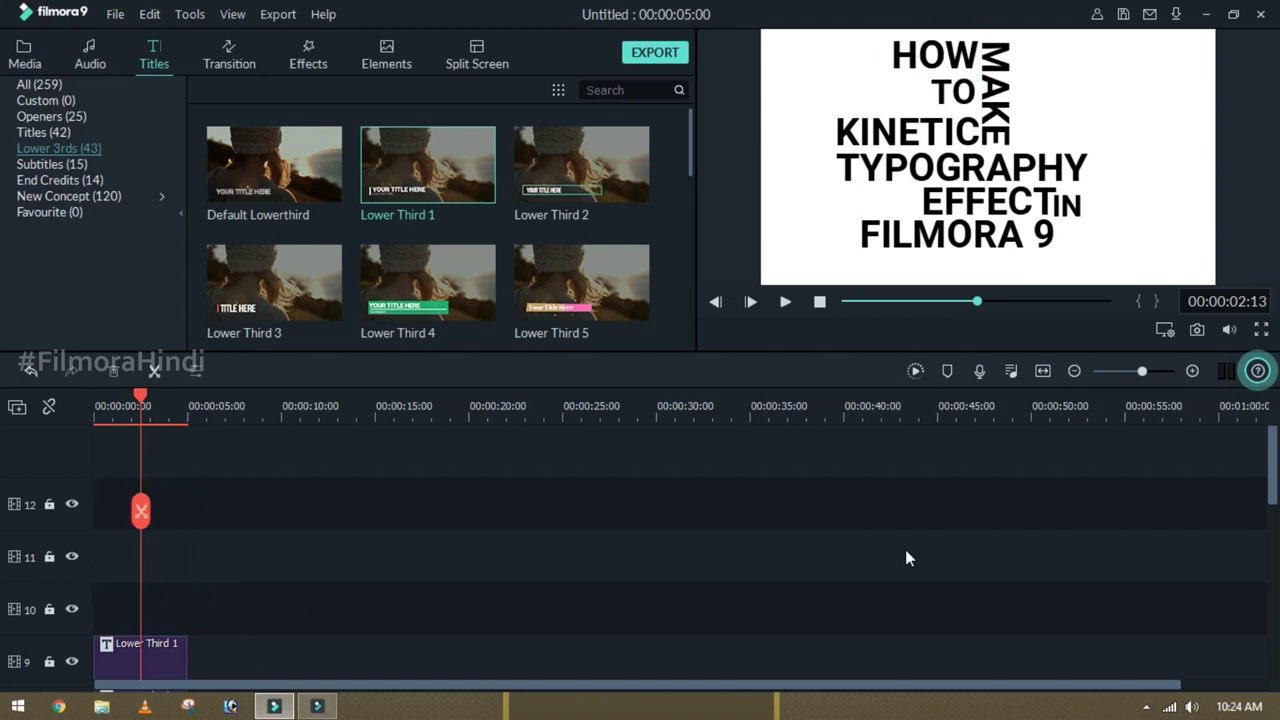
Play the stacked title layout from 00:00:00, then zoom the timeline in to frame detail
{"action": "right_click", "coordinate": [187, 503]}
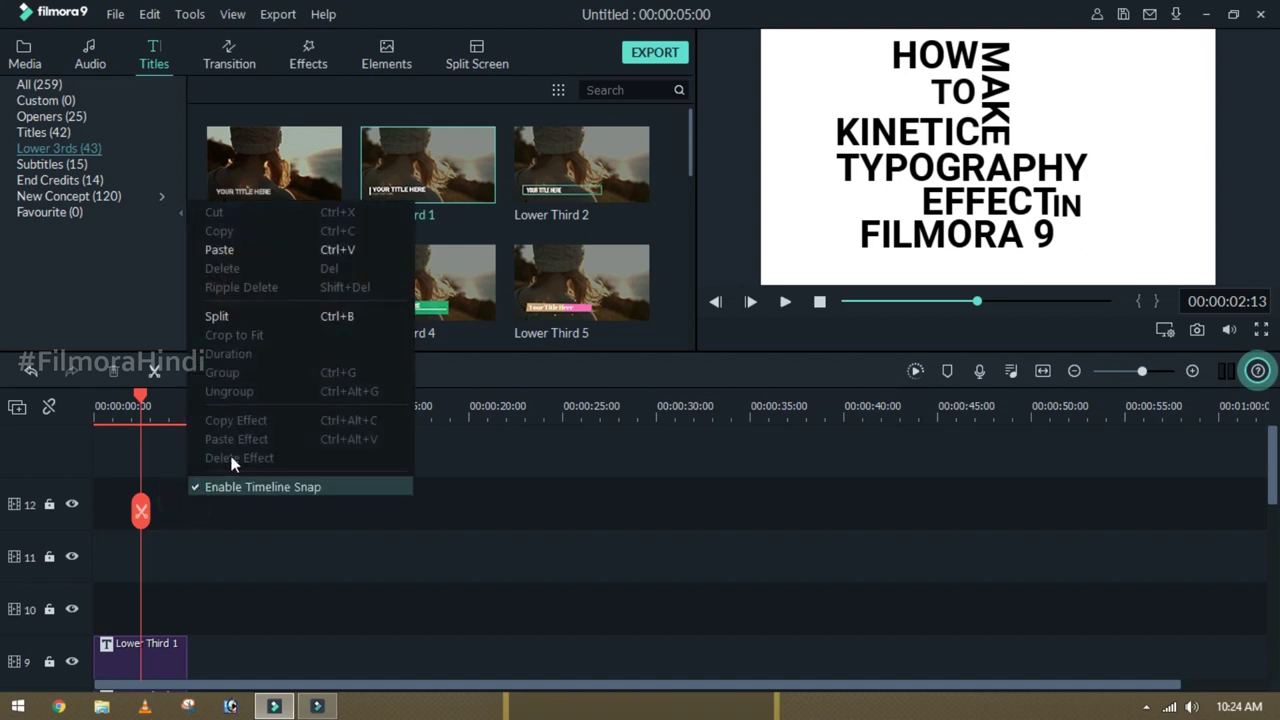
{"action": "left_click", "coordinate": [46, 516]}
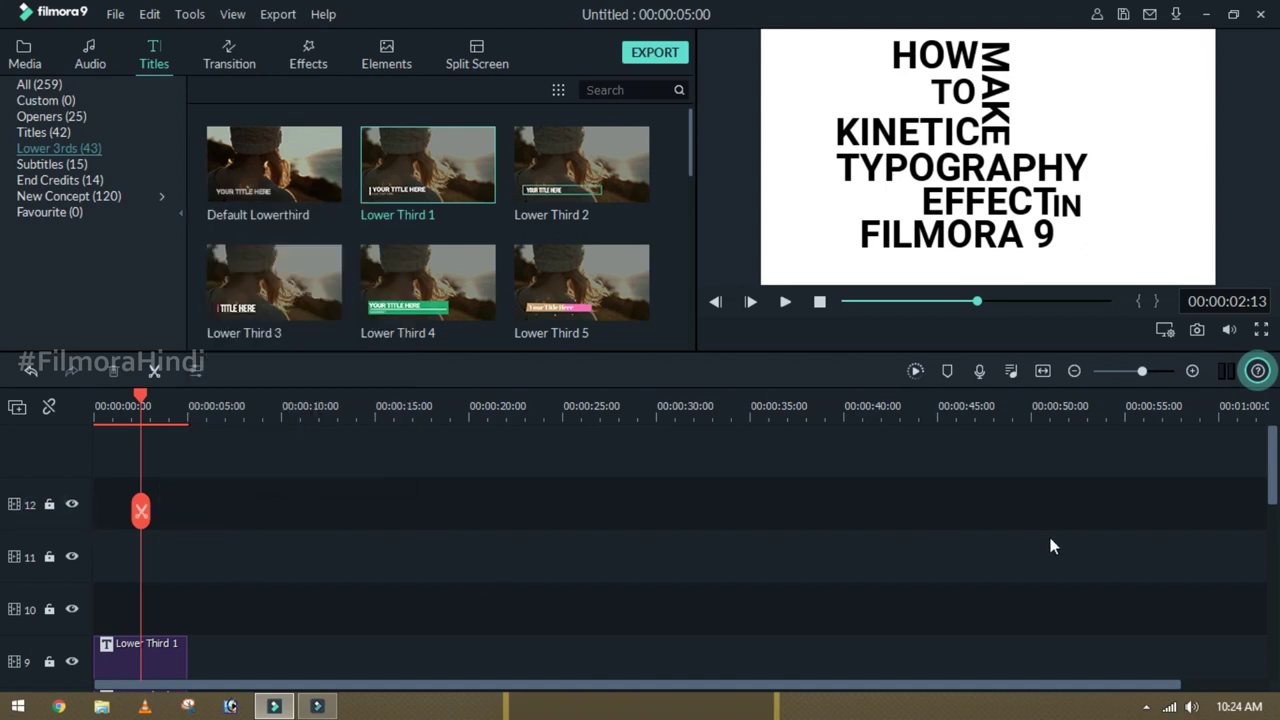
{"action": "left_click_drag", "start_coordinate": [1272, 446], "coordinate": [1274, 503]}
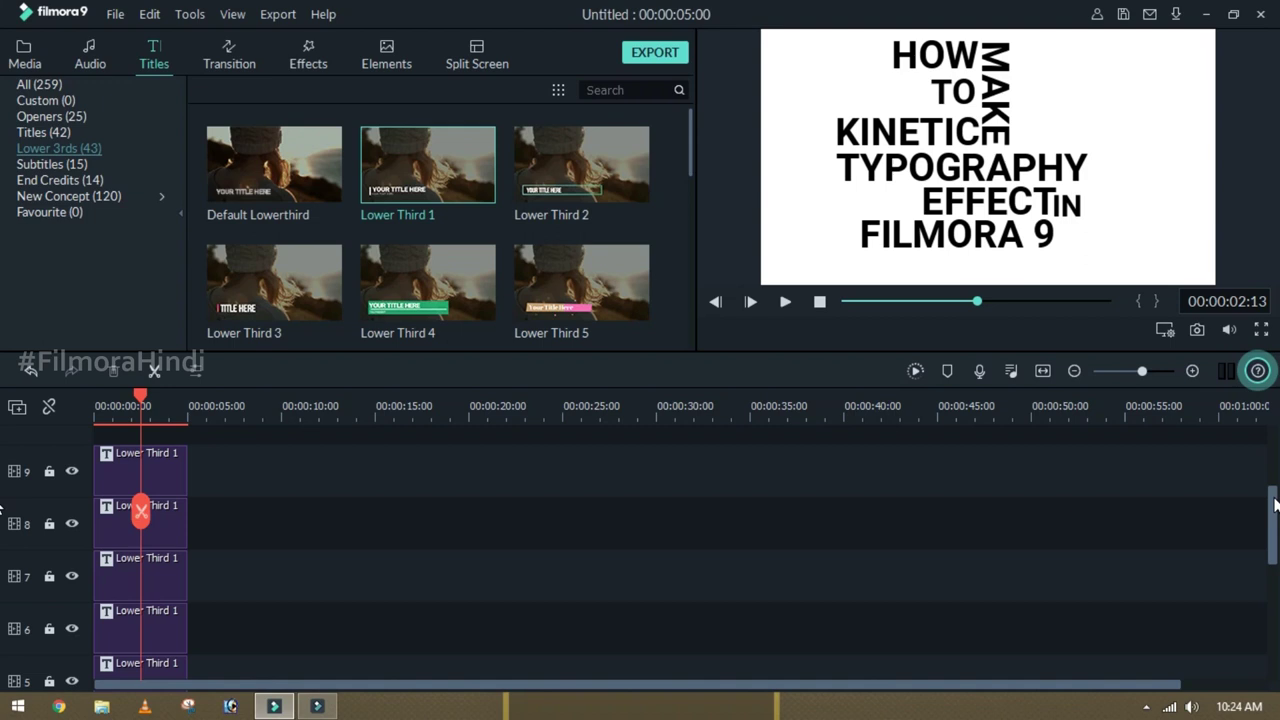
{"action": "left_click", "coordinate": [847, 297]}
{"action": "left_click", "coordinate": [786, 305]}
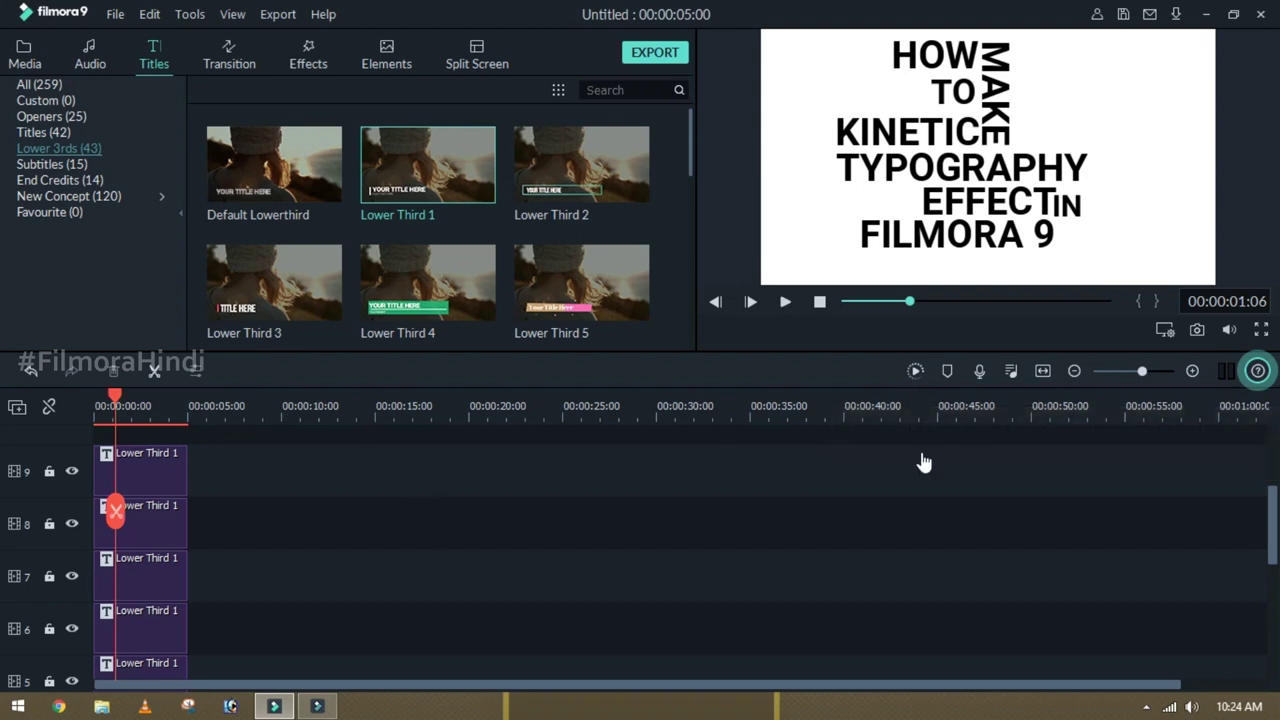
{"action": "left_click", "coordinate": [1161, 373]}
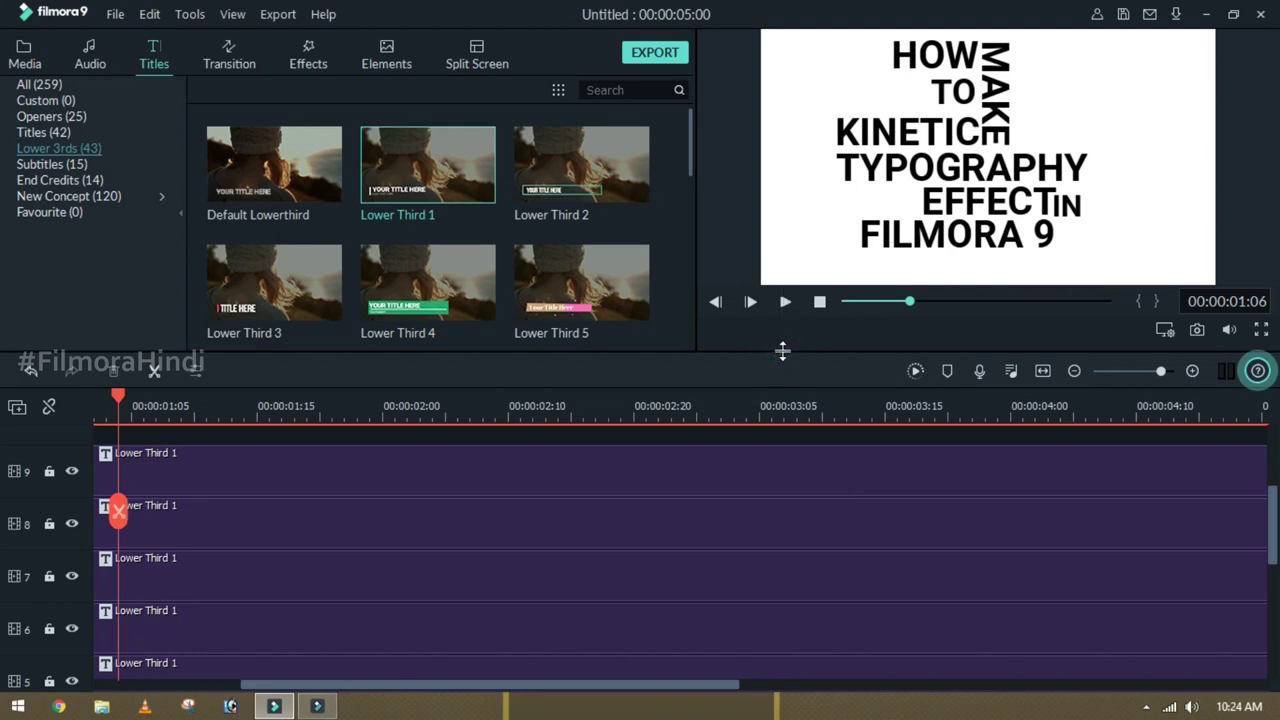
Enlarge the timeline and scroll to show the White clip on track 1 from the start
{"action": "left_click_drag", "start_coordinate": [783, 353], "coordinate": [758, 173]}
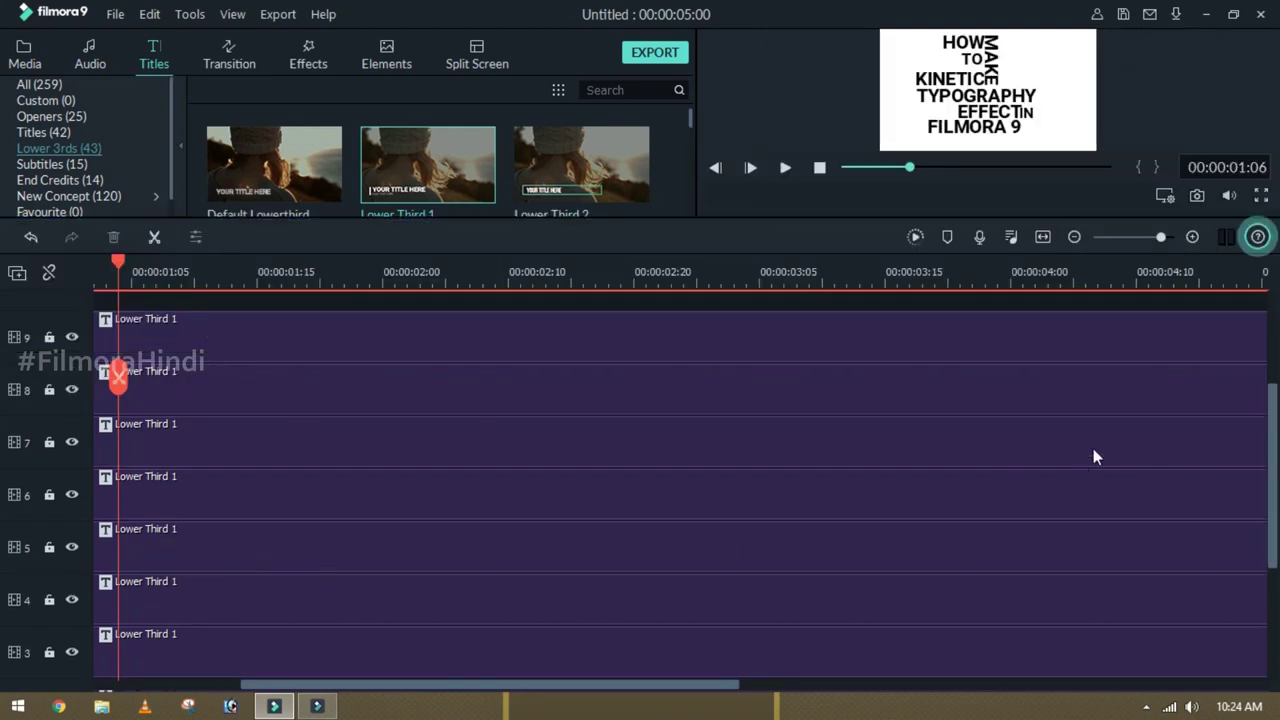
{"action": "left_click_drag", "start_coordinate": [1271, 443], "coordinate": [1270, 556]}
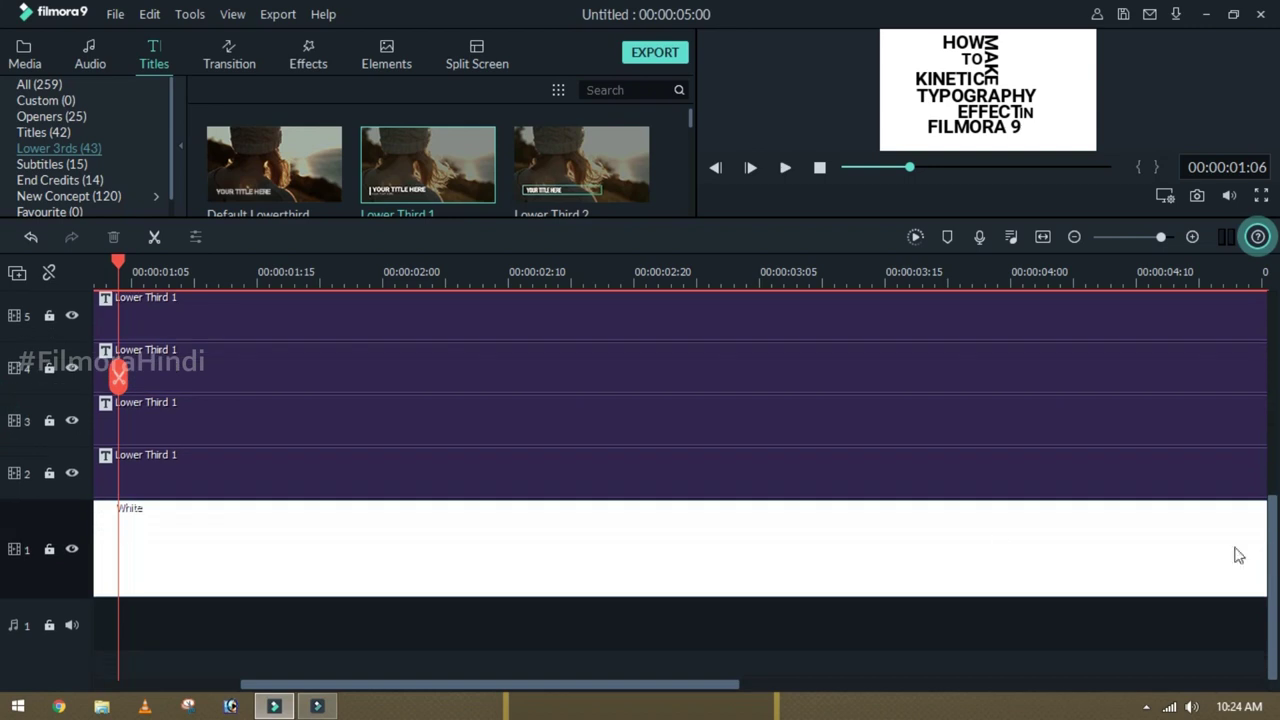
{"action": "left_click_drag", "start_coordinate": [118, 260], "coordinate": [98, 262]}
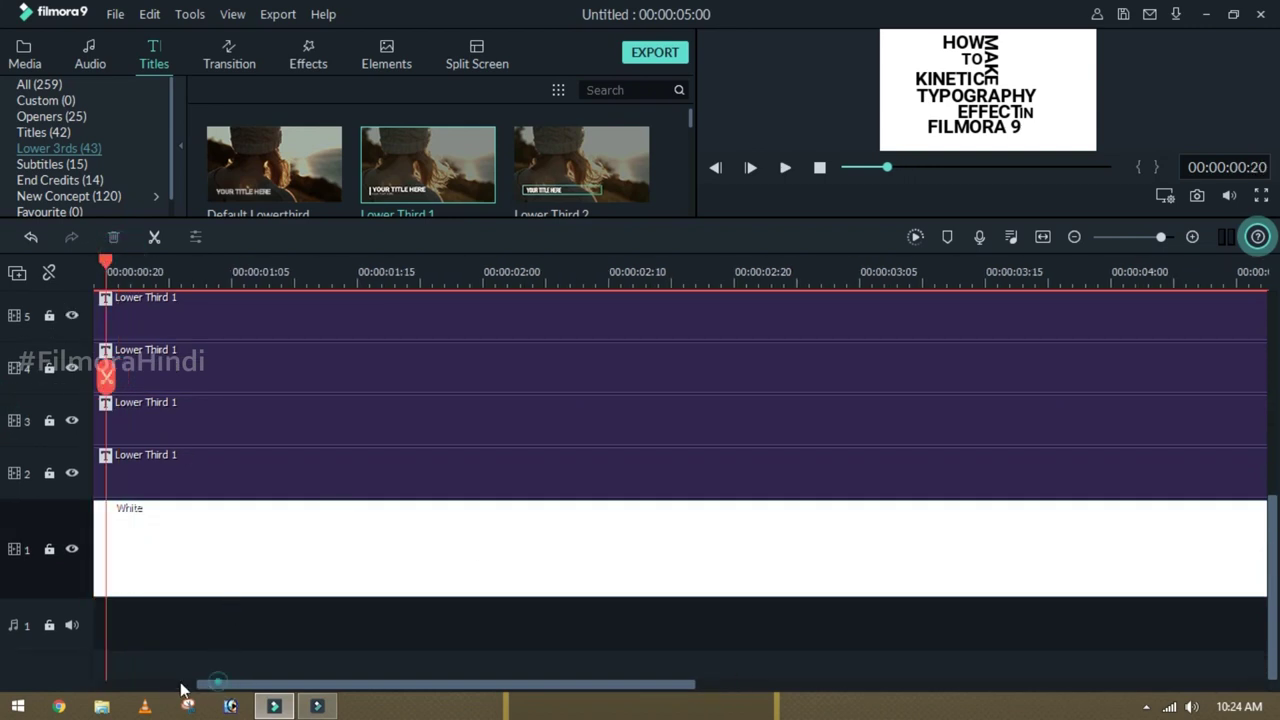
{"action": "left_click_drag", "start_coordinate": [222, 683], "coordinate": [71, 686]}
Preview the title from the start, then split and delete the leading piece of the track 2 clip
{"action": "left_click", "coordinate": [101, 270]}
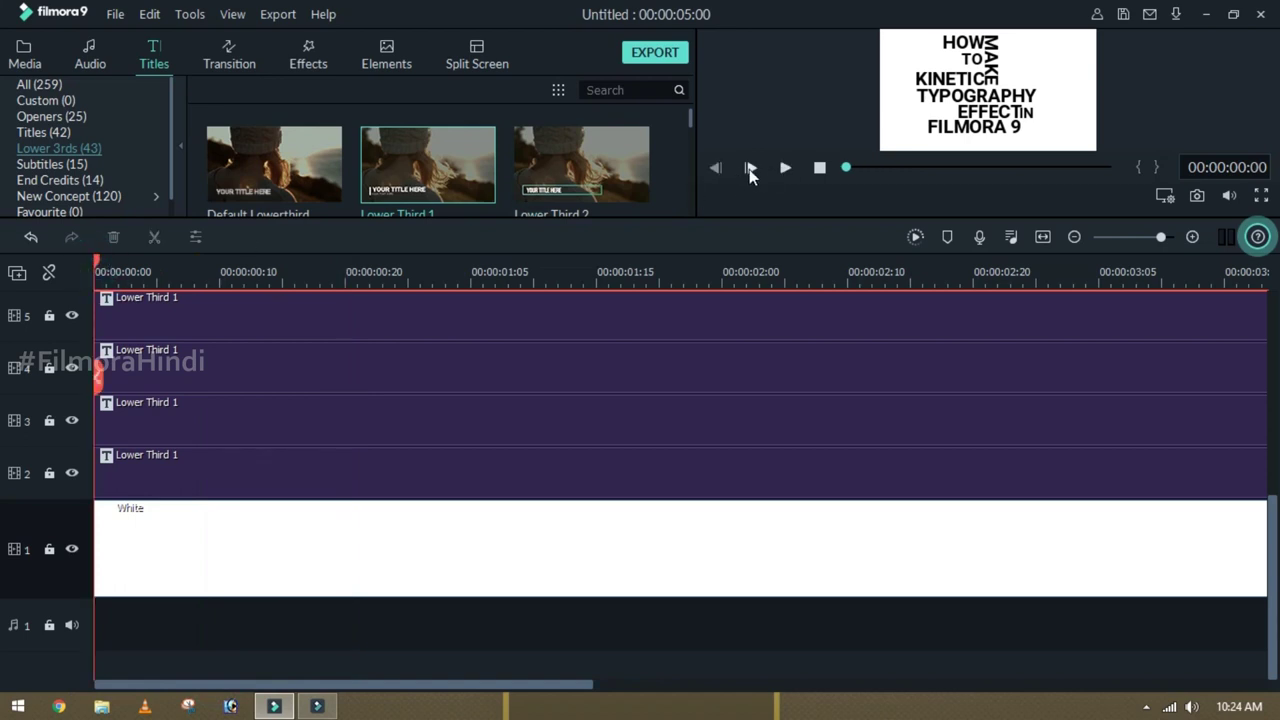
{"action": "left_click", "coordinate": [750, 169]}
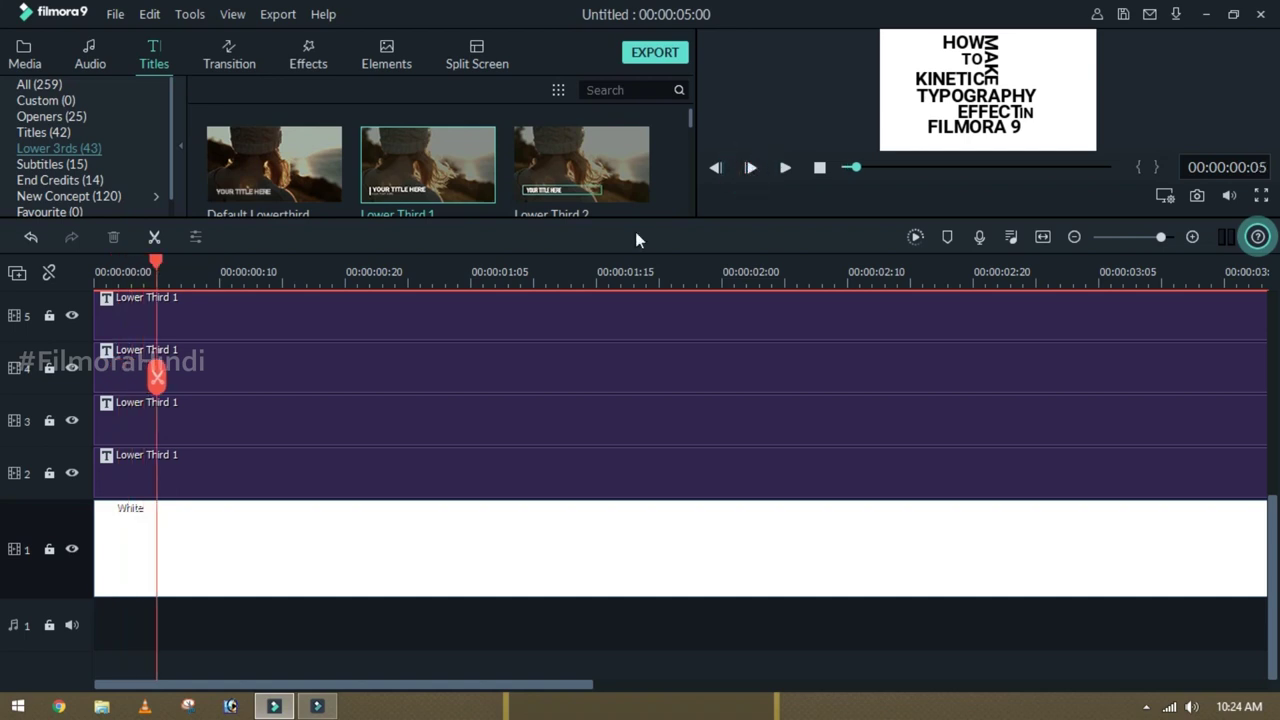
{"action": "left_click", "coordinate": [163, 471]}
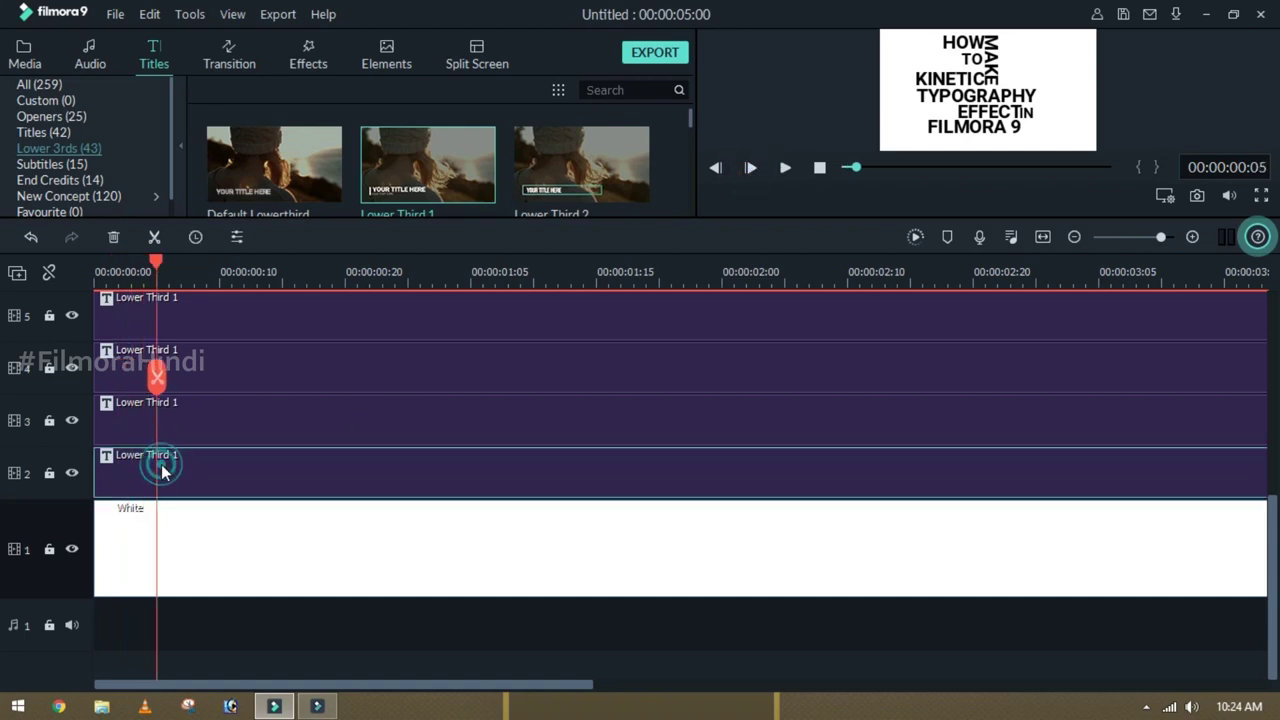
{"action": "left_click", "coordinate": [157, 380]}
{"action": "left_click", "coordinate": [122, 465]}
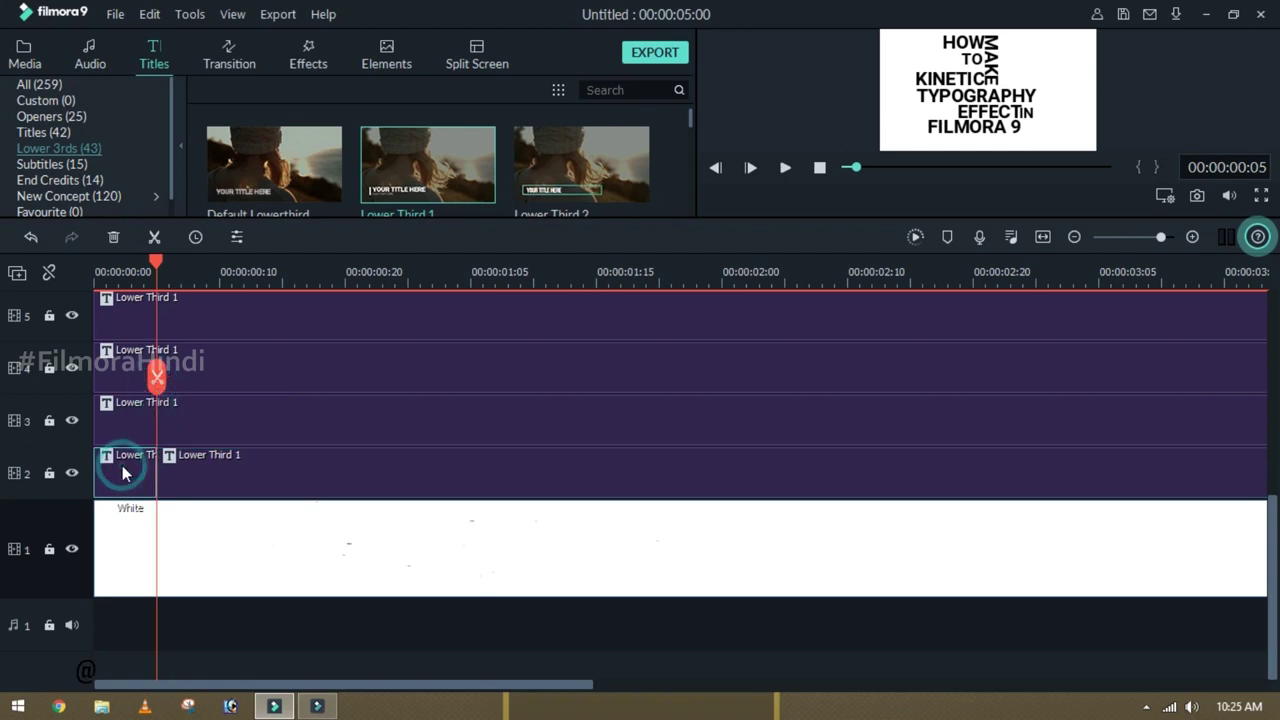
{"action": "key", "text": "Delete"}
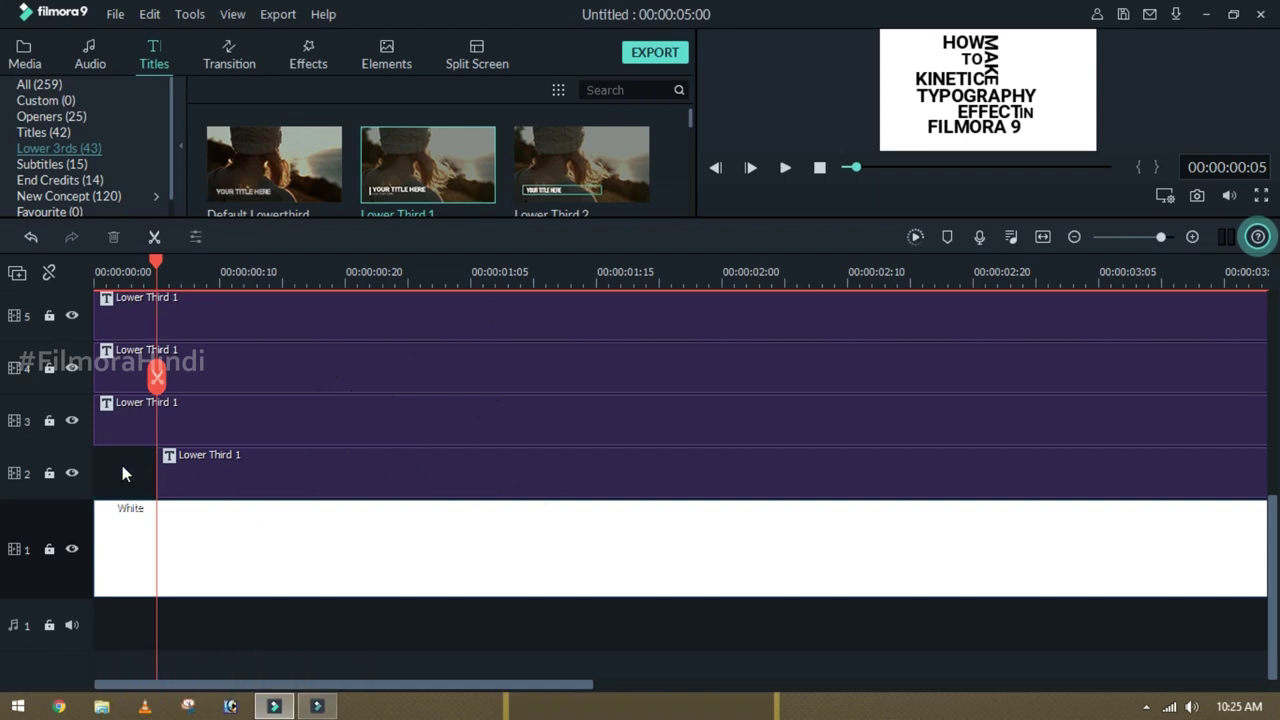
Align the track 3 clip to the playhead, advance four frames, and move its split front piece to track 4
{"action": "left_click", "coordinate": [165, 427]}
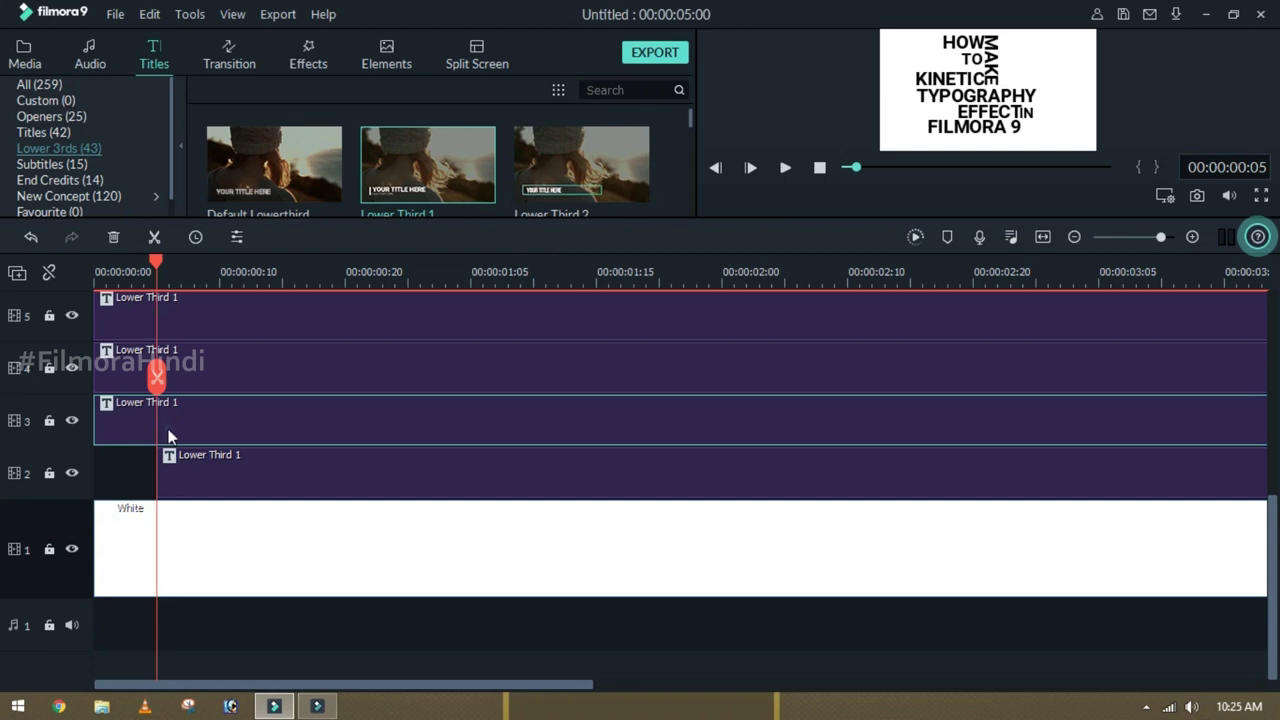
{"action": "left_click_drag", "start_coordinate": [129, 437], "coordinate": [222, 427]}
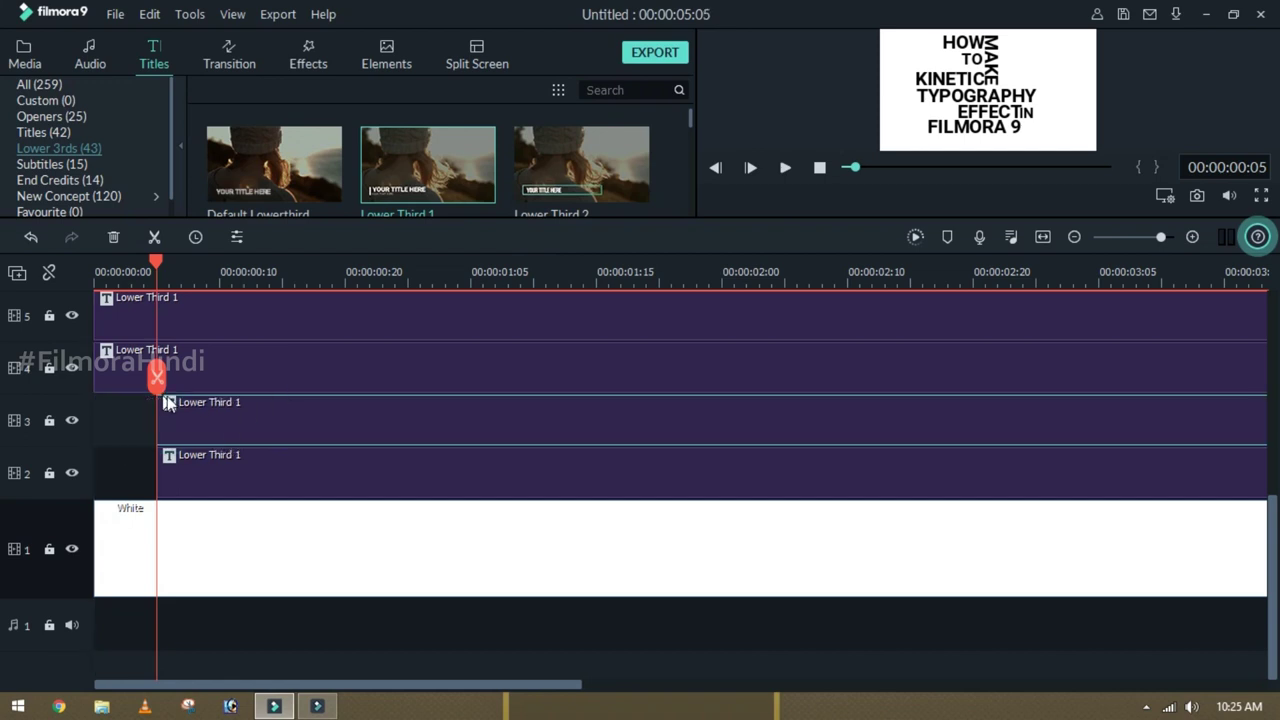
{"action": "left_click", "coordinate": [749, 168]}
{"action": "left_click", "coordinate": [749, 168]}
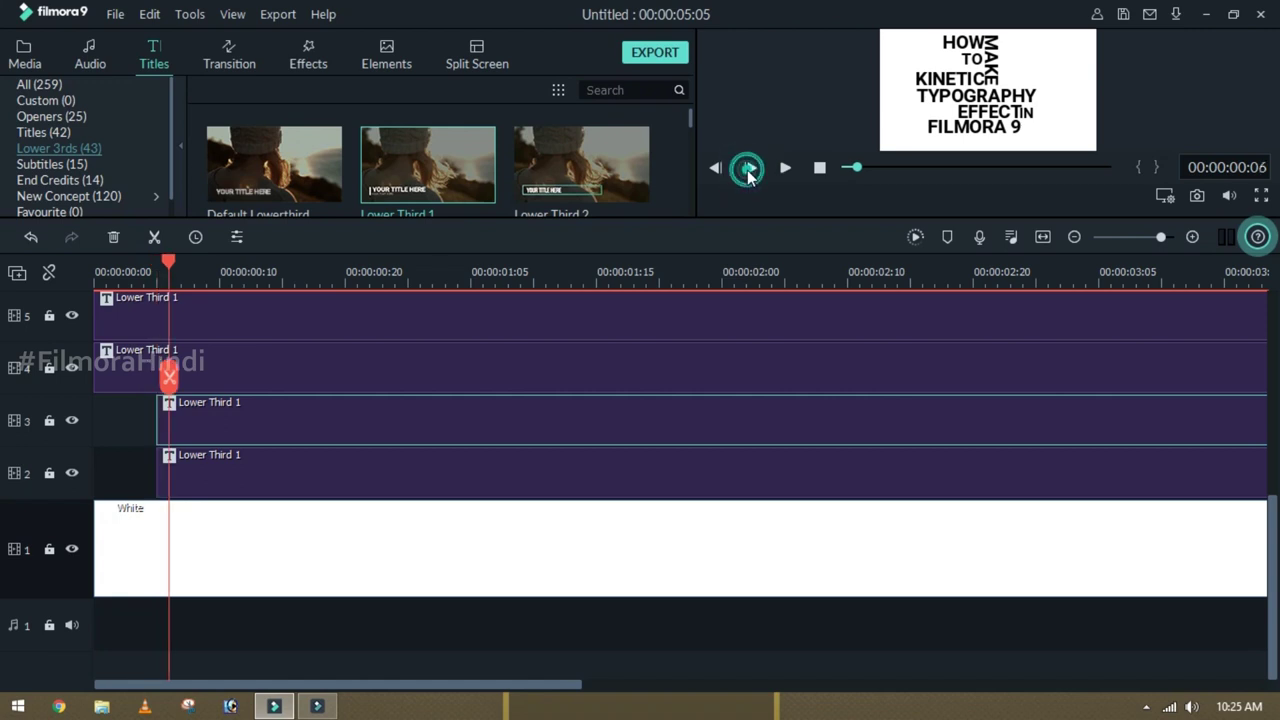
{"action": "left_click", "coordinate": [749, 168]}
{"action": "left_click", "coordinate": [749, 168]}
{"action": "left_click", "coordinate": [749, 168]}
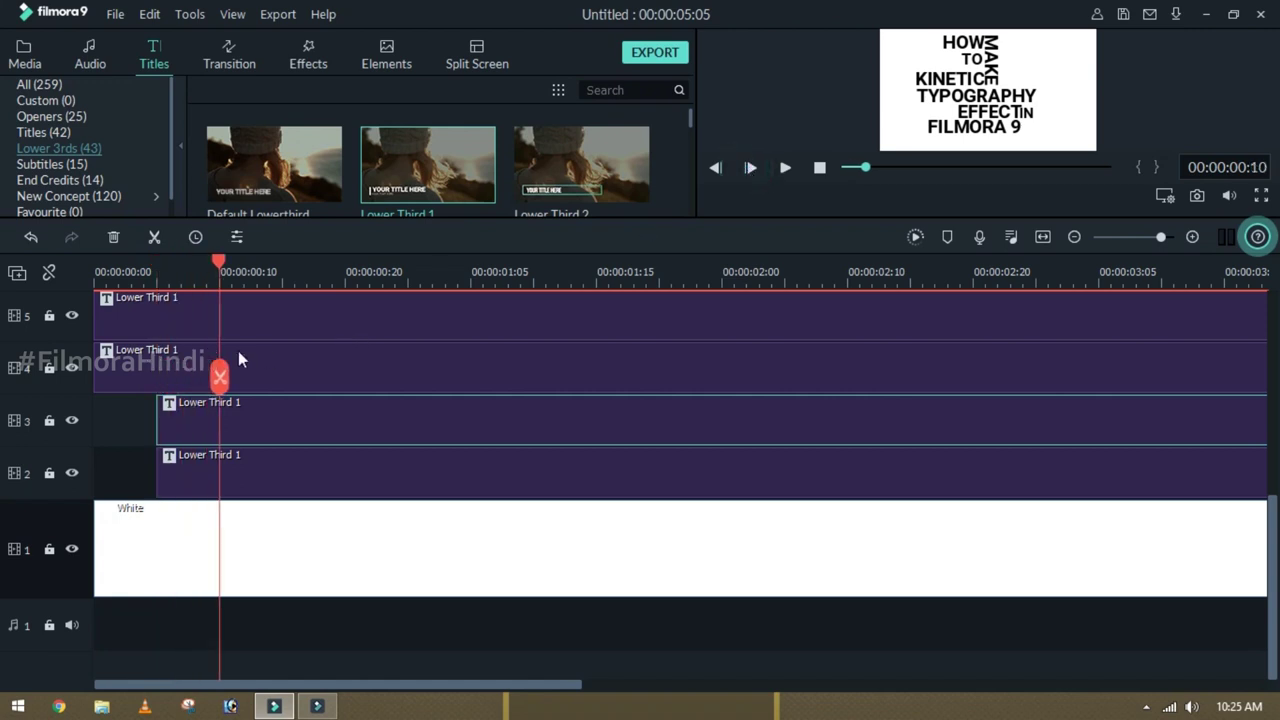
{"action": "left_click", "coordinate": [219, 378]}
{"action": "left_click", "coordinate": [189, 416]}
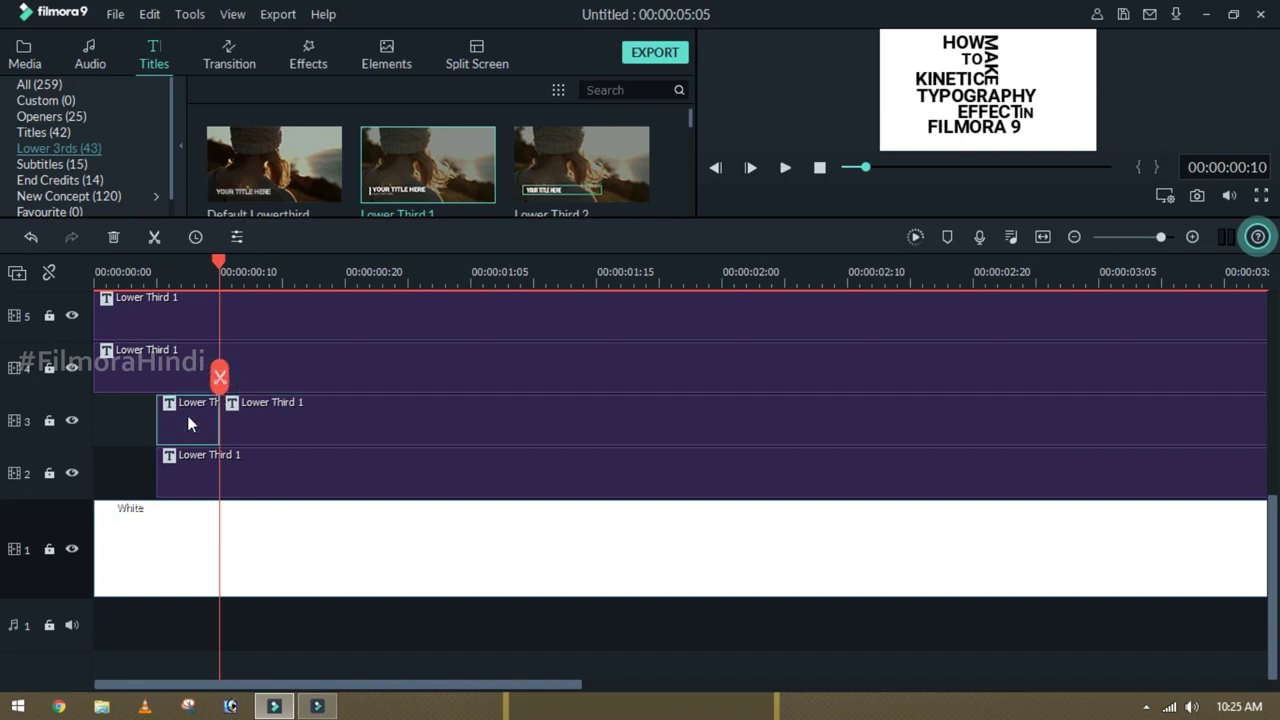
{"action": "left_click_drag", "start_coordinate": [187, 415], "coordinate": [245, 378]}
{"action": "left_click_drag", "start_coordinate": [254, 370], "coordinate": [255, 370]}
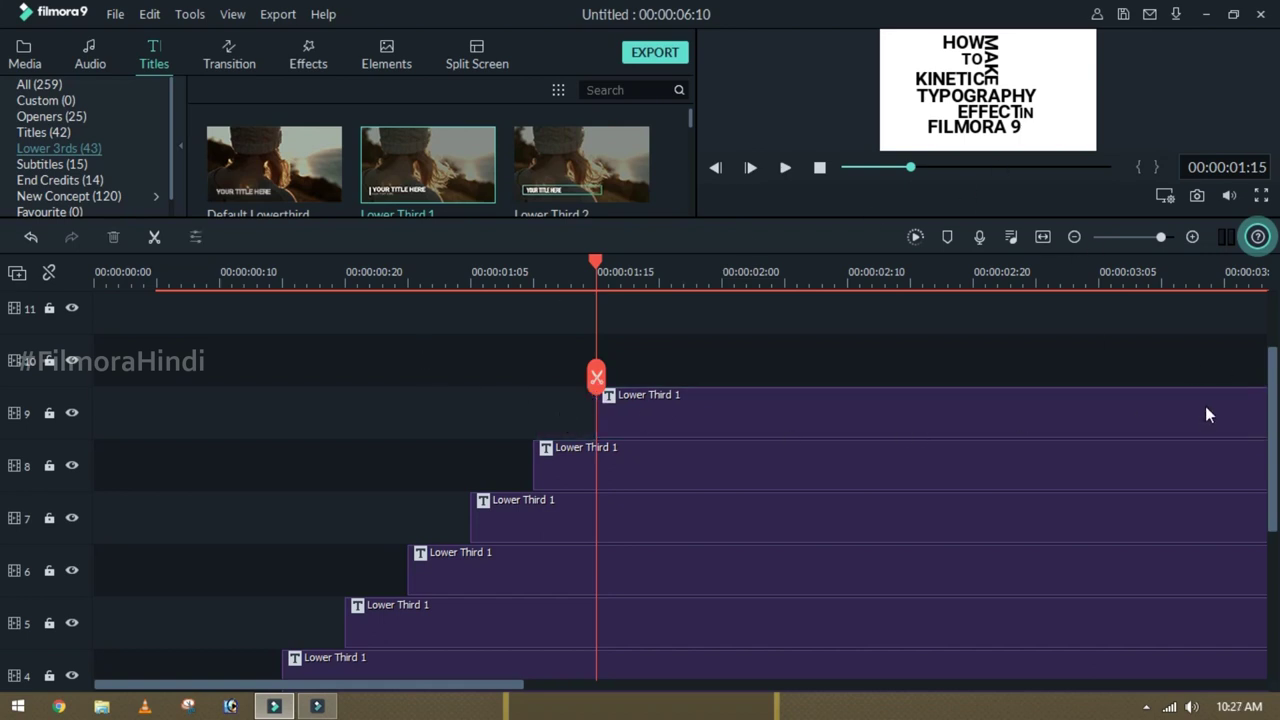
Zoom the timeline to fit all staggered title clips and enlarge the preview panel
{"action": "left_click_drag", "start_coordinate": [1273, 413], "coordinate": [1268, 541]}
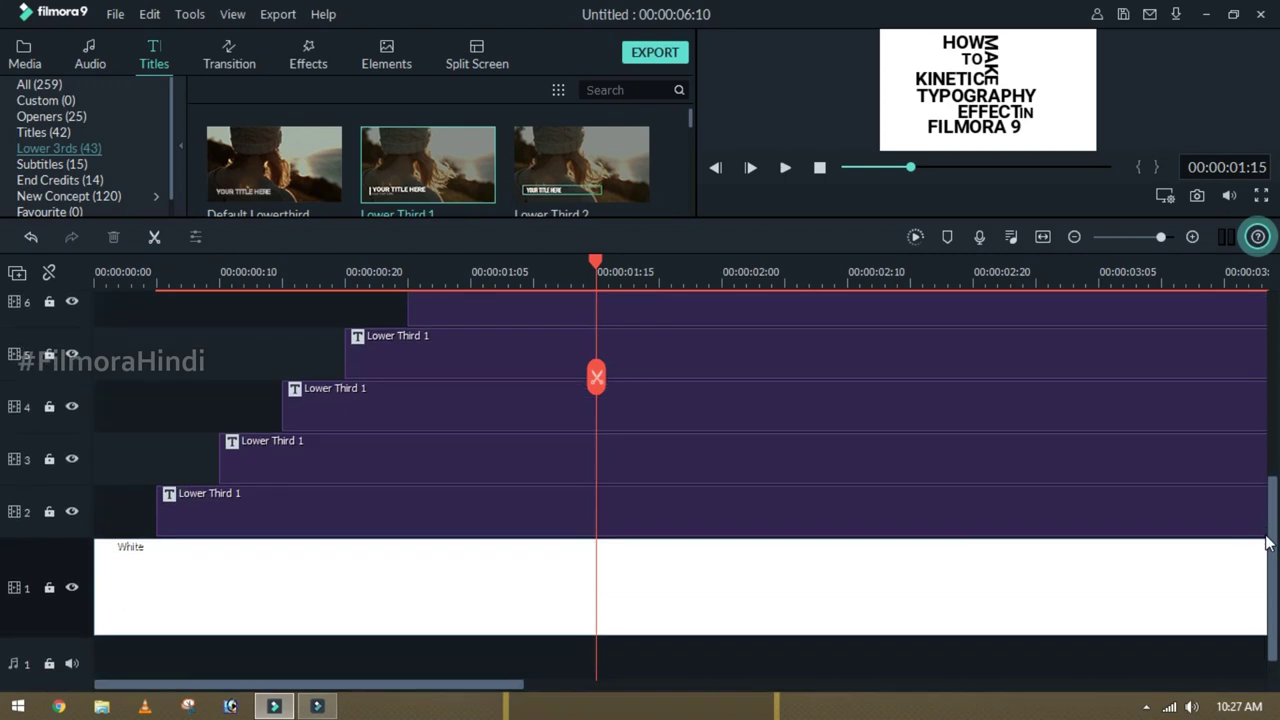
{"action": "left_click", "coordinate": [1046, 237]}
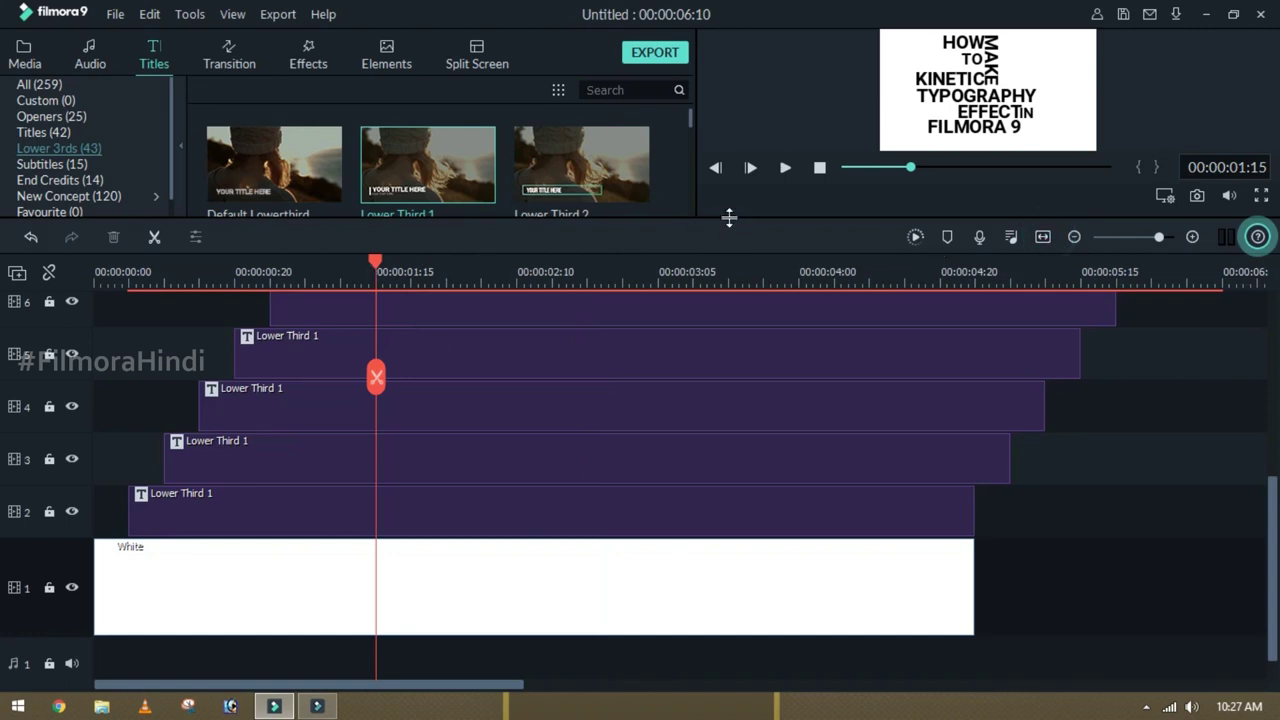
{"action": "left_click_drag", "start_coordinate": [729, 217], "coordinate": [745, 456]}
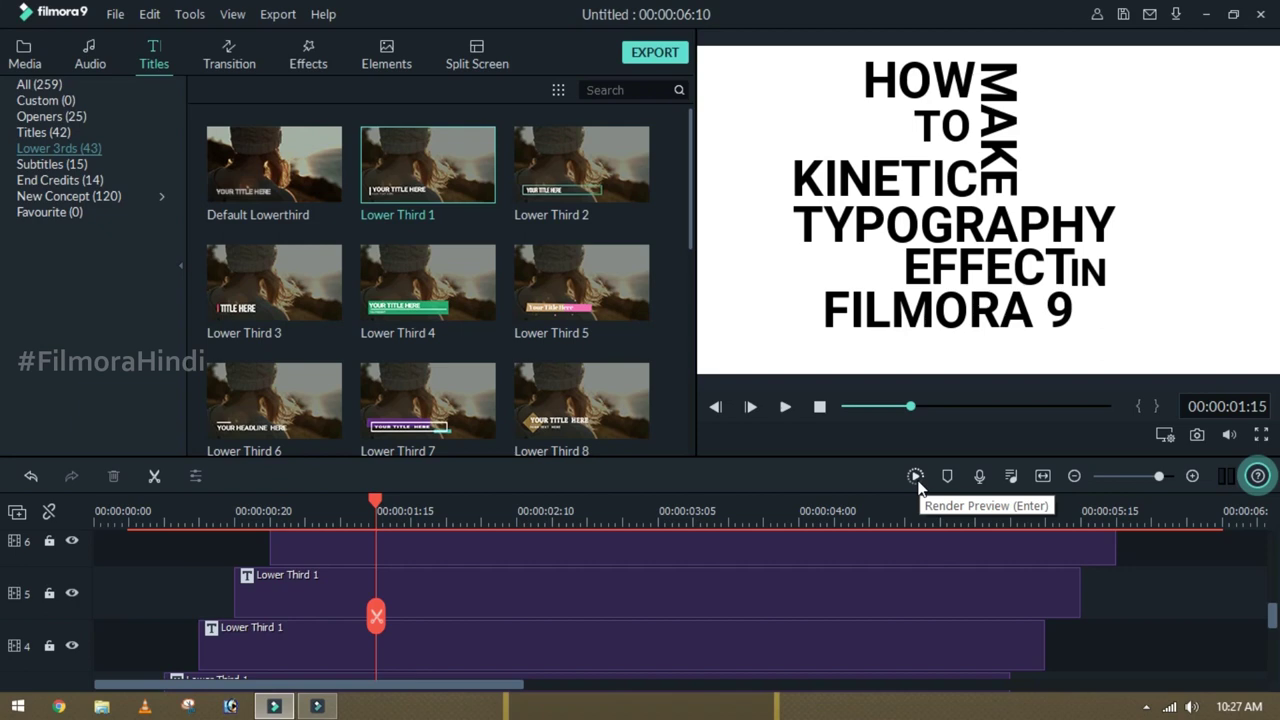
Render the preview and play the kinetic title full screen from the start, then exit and stop
{"action": "left_click", "coordinate": [917, 481]}
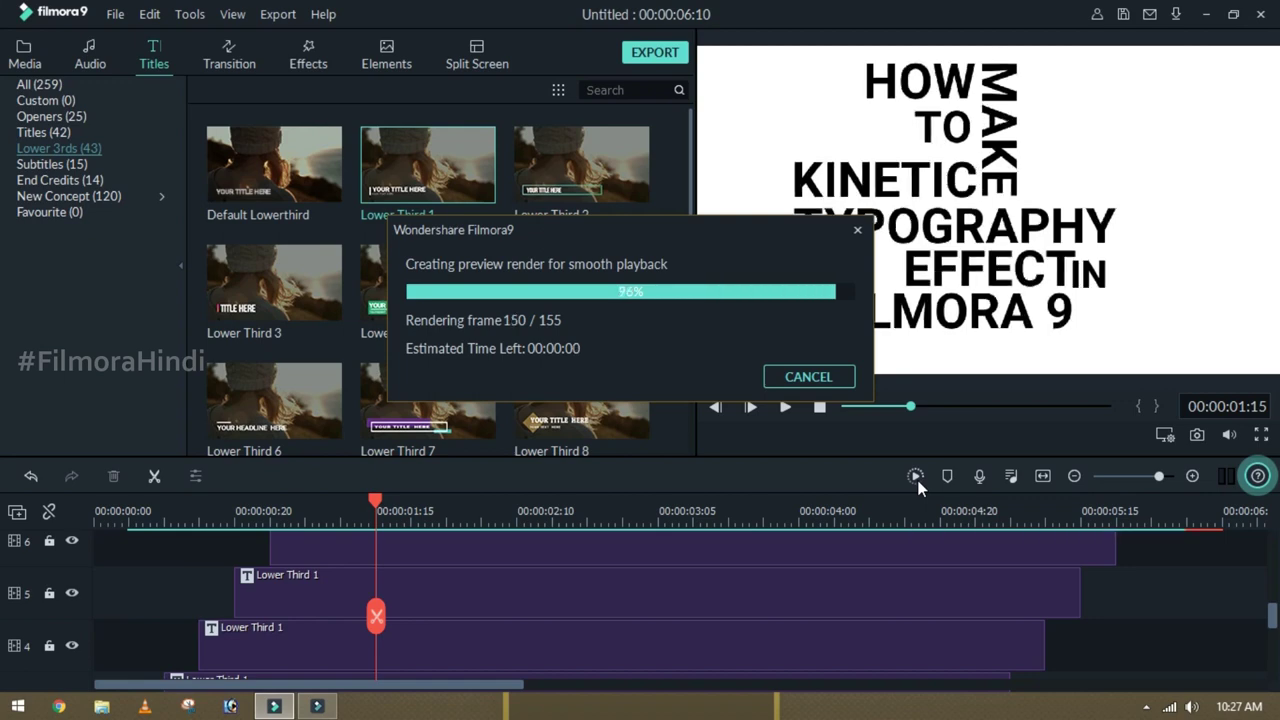
{"action": "left_click", "coordinate": [847, 406]}
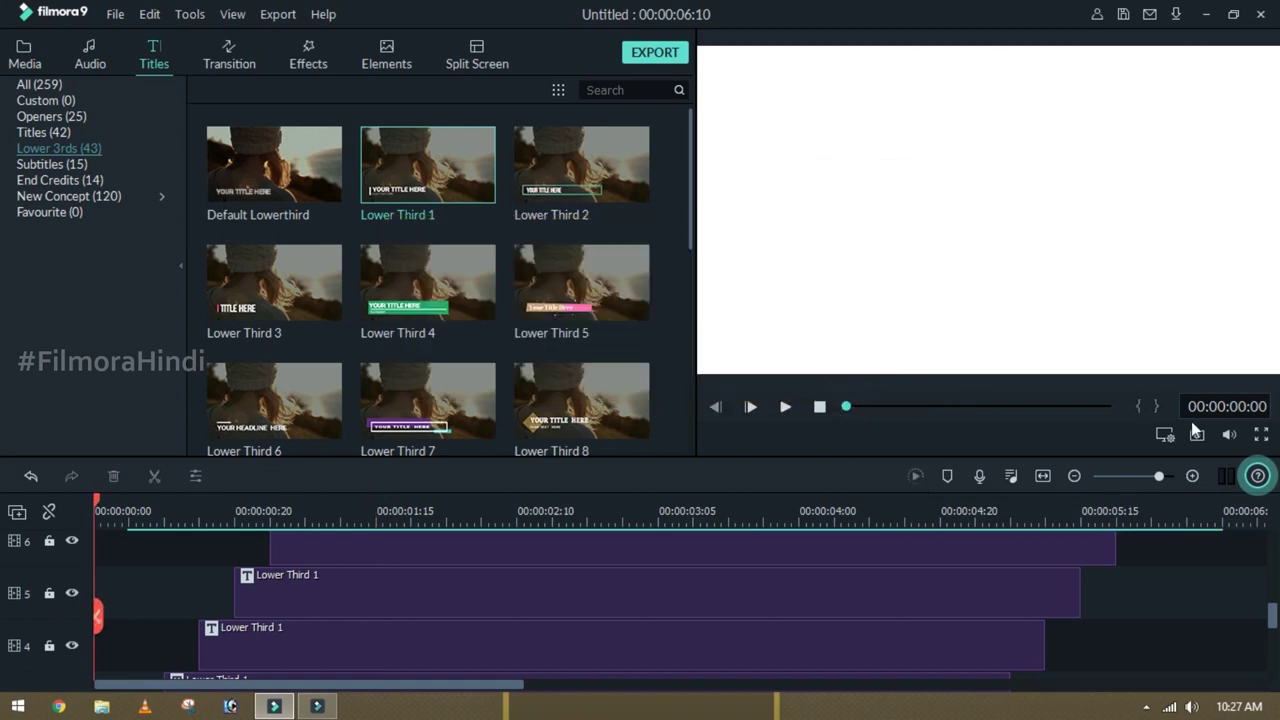
{"action": "left_click", "coordinate": [1261, 434]}
{"action": "key", "text": "space"}
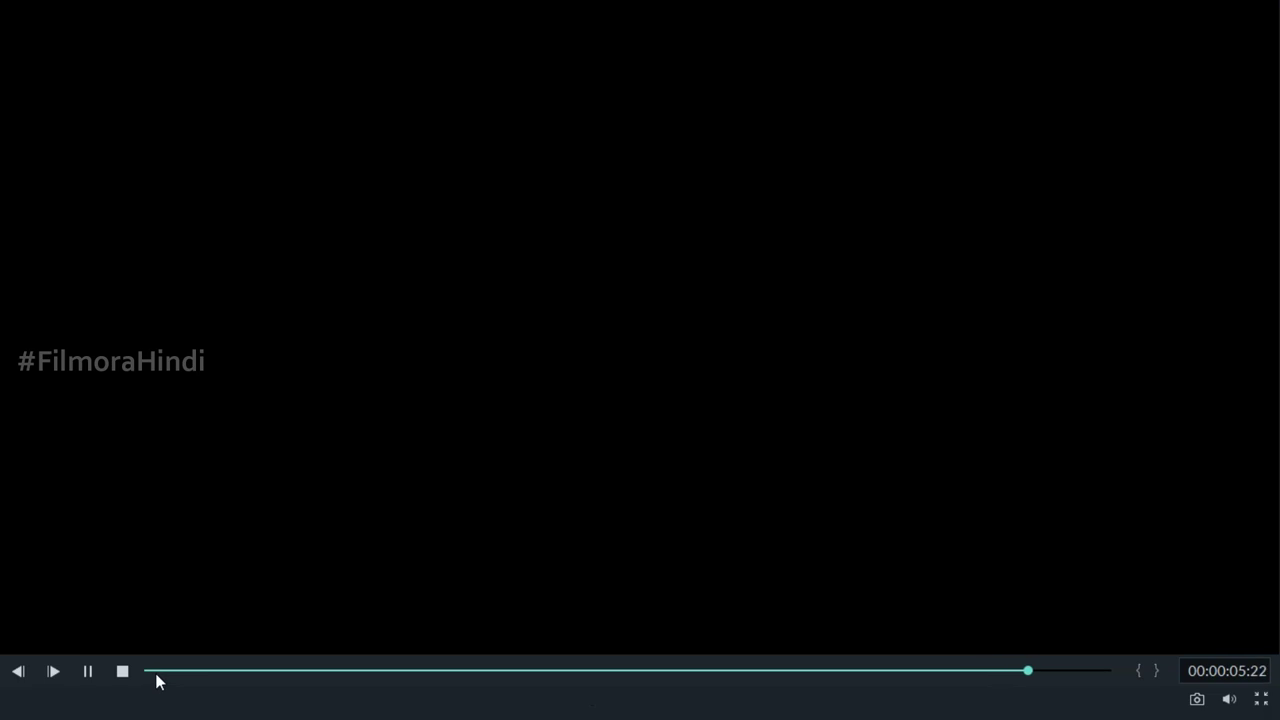
{"action": "left_click", "coordinate": [156, 675]}
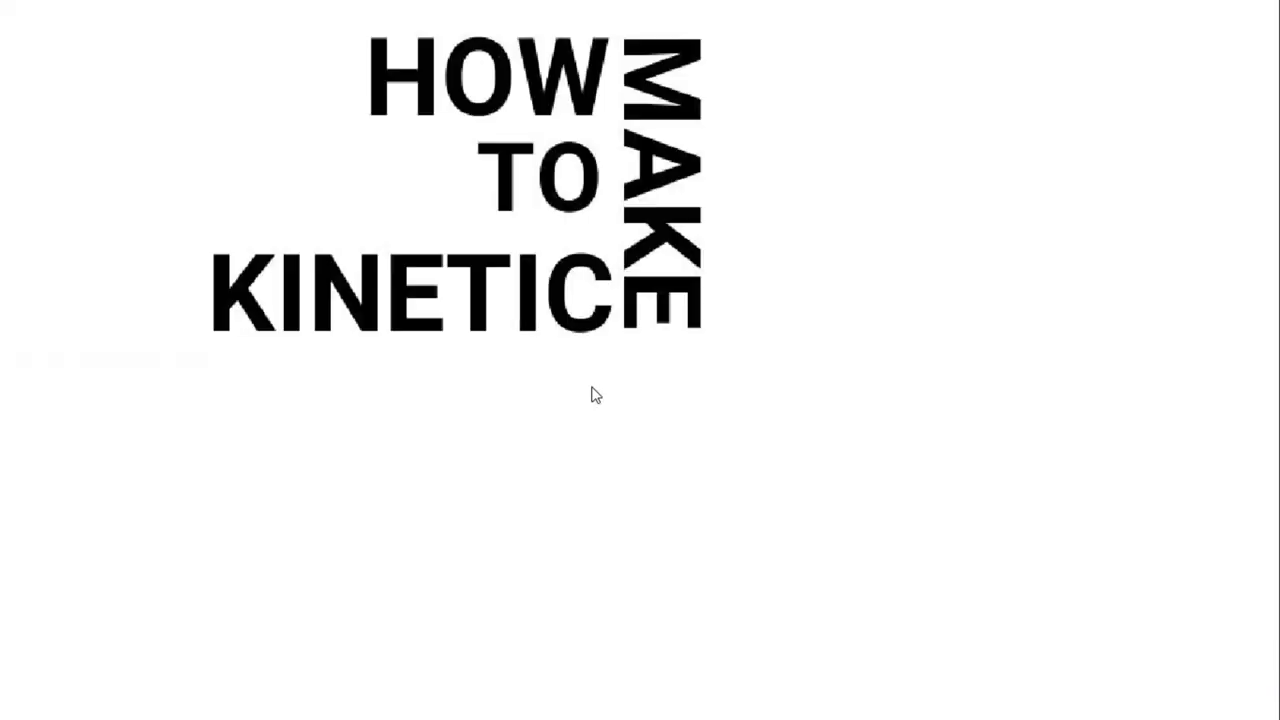
{"action": "key", "text": "Escape"}
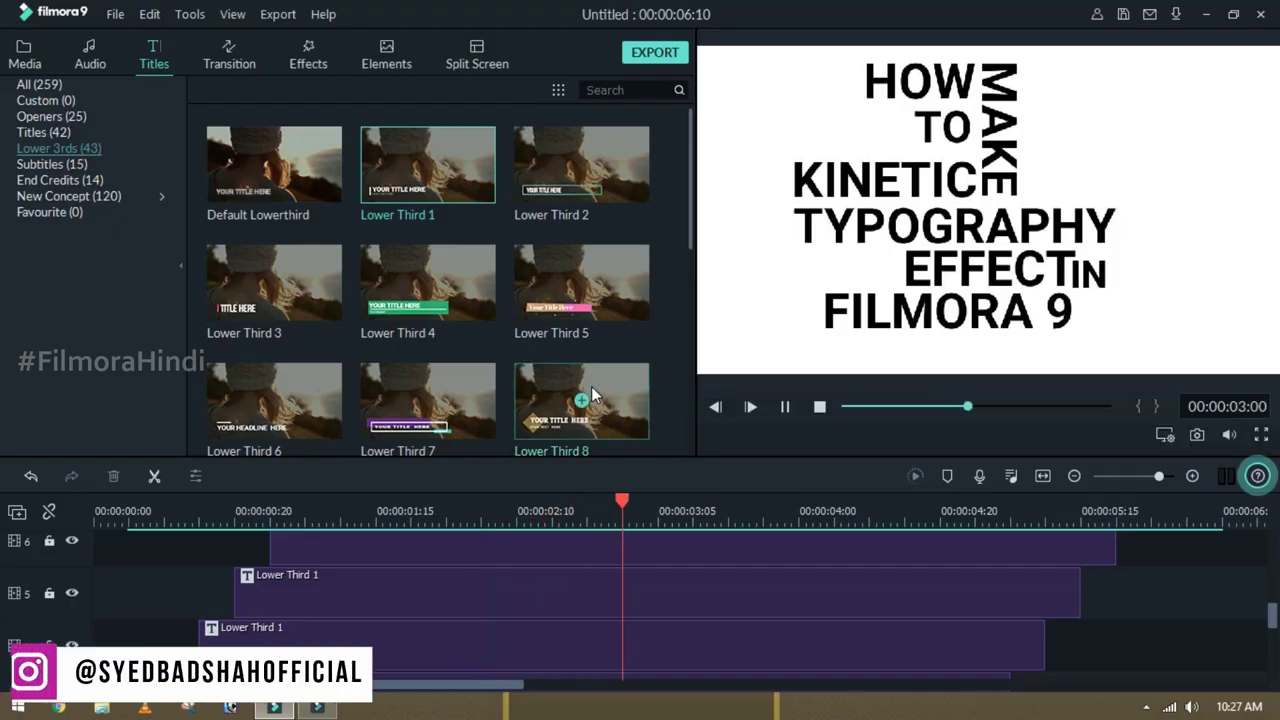
{"action": "key", "text": "space"}
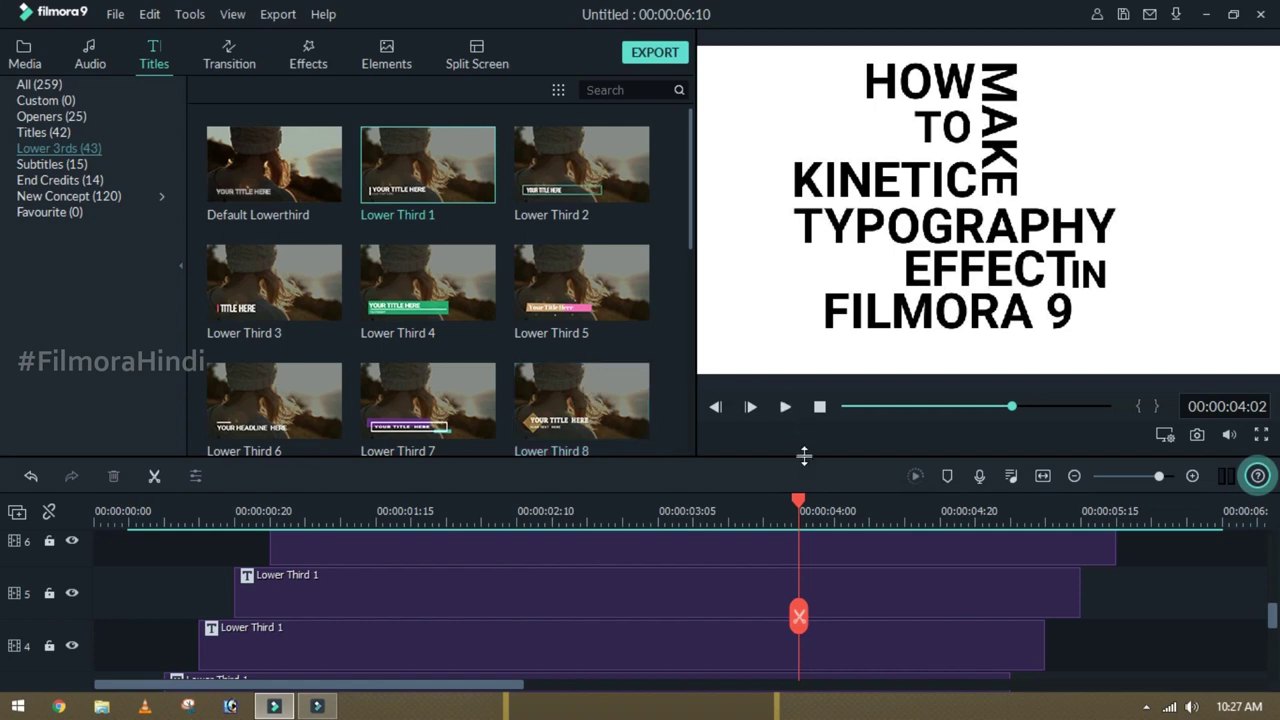
Trim the ends of the track 3 and 4 title clips so the project ends at 00:00:05:00
{"action": "mouse_move", "coordinate": [804, 457]}
{"action": "left_mouse_down"}
{"action": "mouse_move", "coordinate": [797, 262]}
{"action": "mouse_move", "coordinate": [800, 278]}
{"action": "left_mouse_up"}
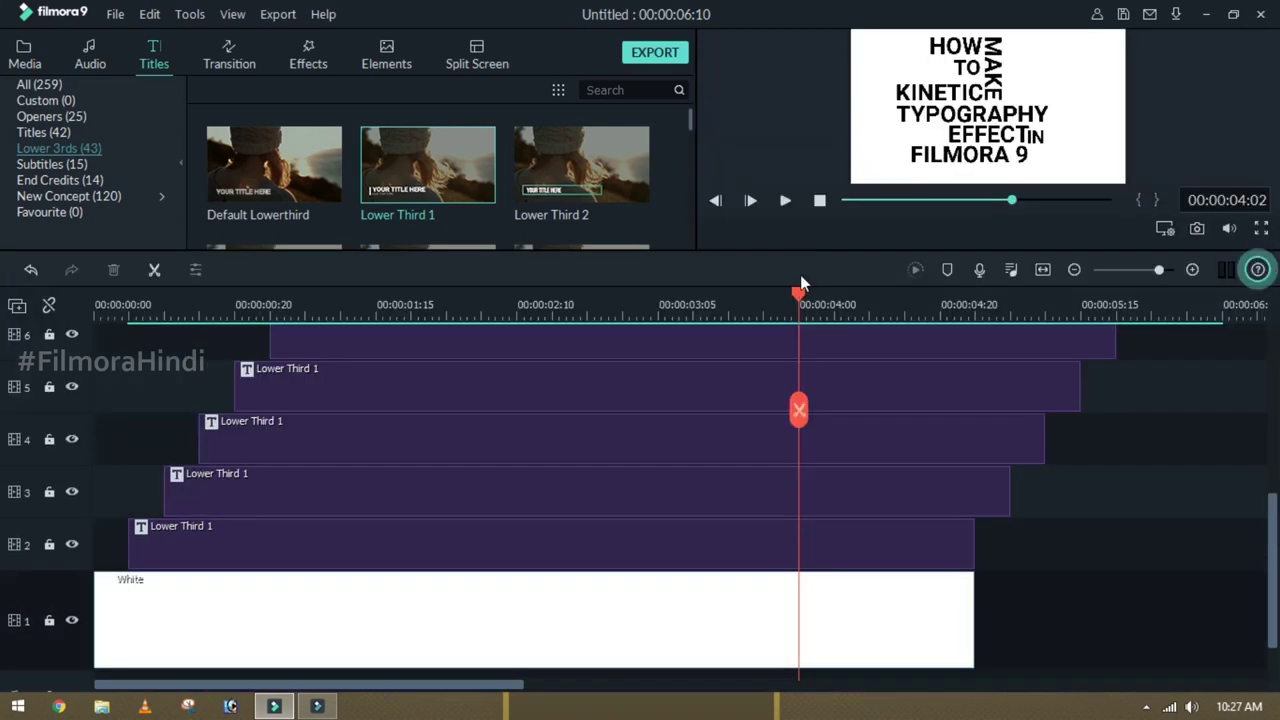
{"action": "left_click", "coordinate": [975, 521]}
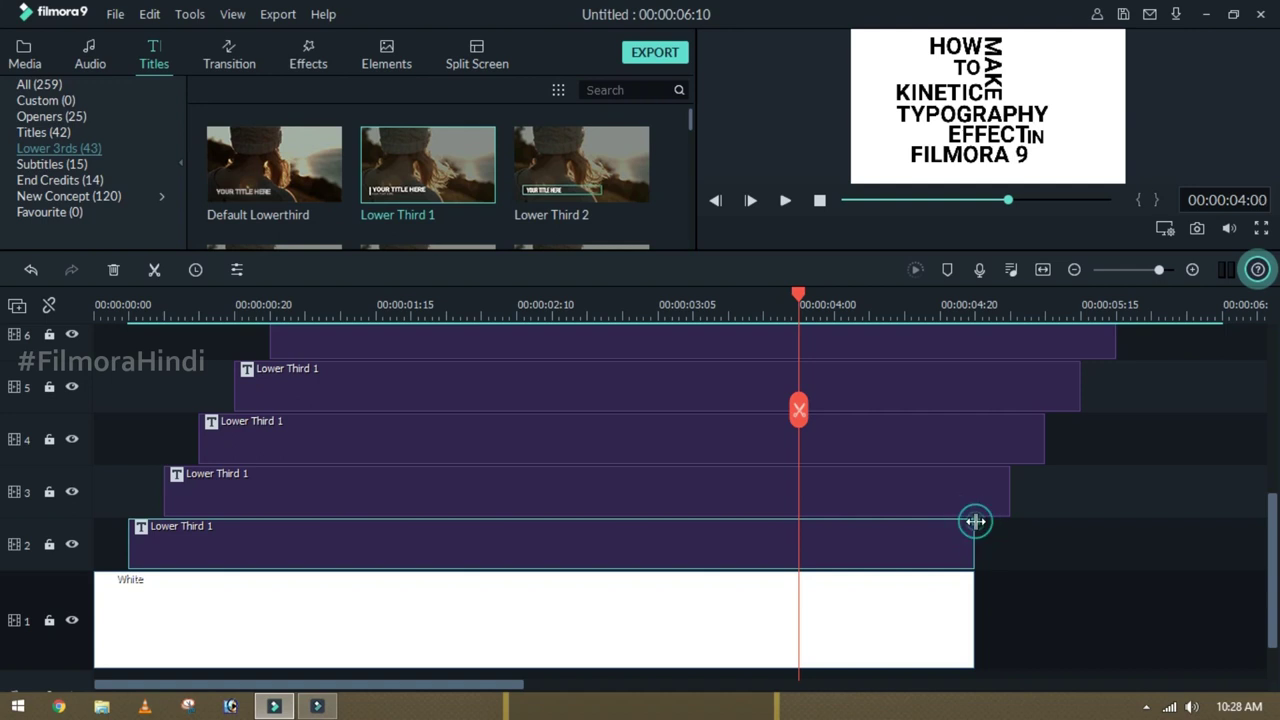
{"action": "left_click", "coordinate": [1008, 494]}
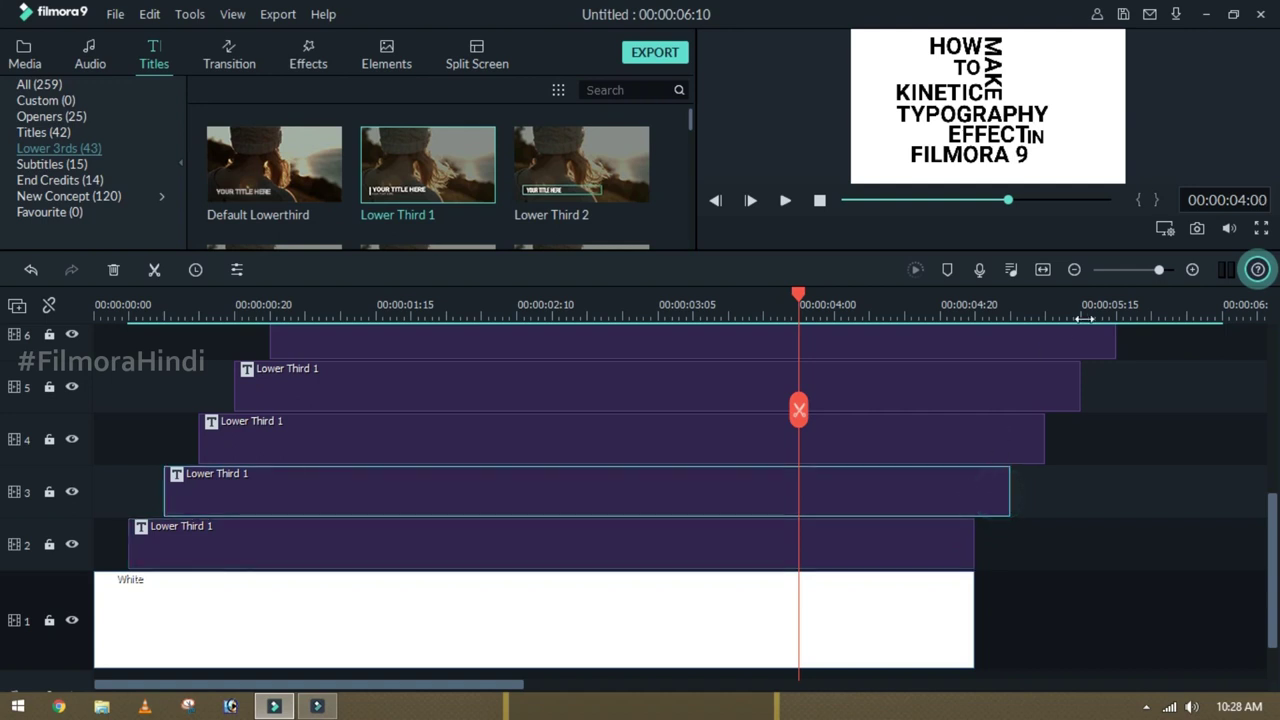
{"action": "left_click_drag", "start_coordinate": [1008, 497], "coordinate": [975, 497]}
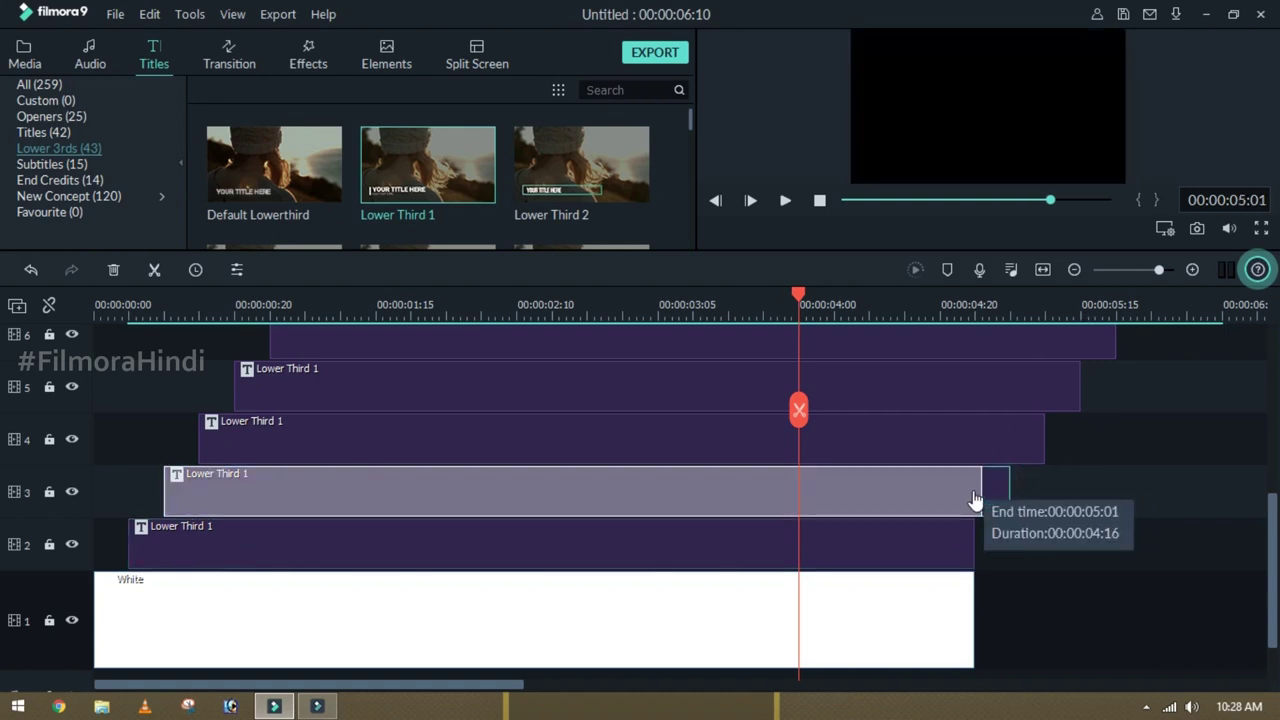
{"action": "left_click", "coordinate": [1005, 457]}
{"action": "left_click_drag", "start_coordinate": [1044, 436], "coordinate": [968, 432]}
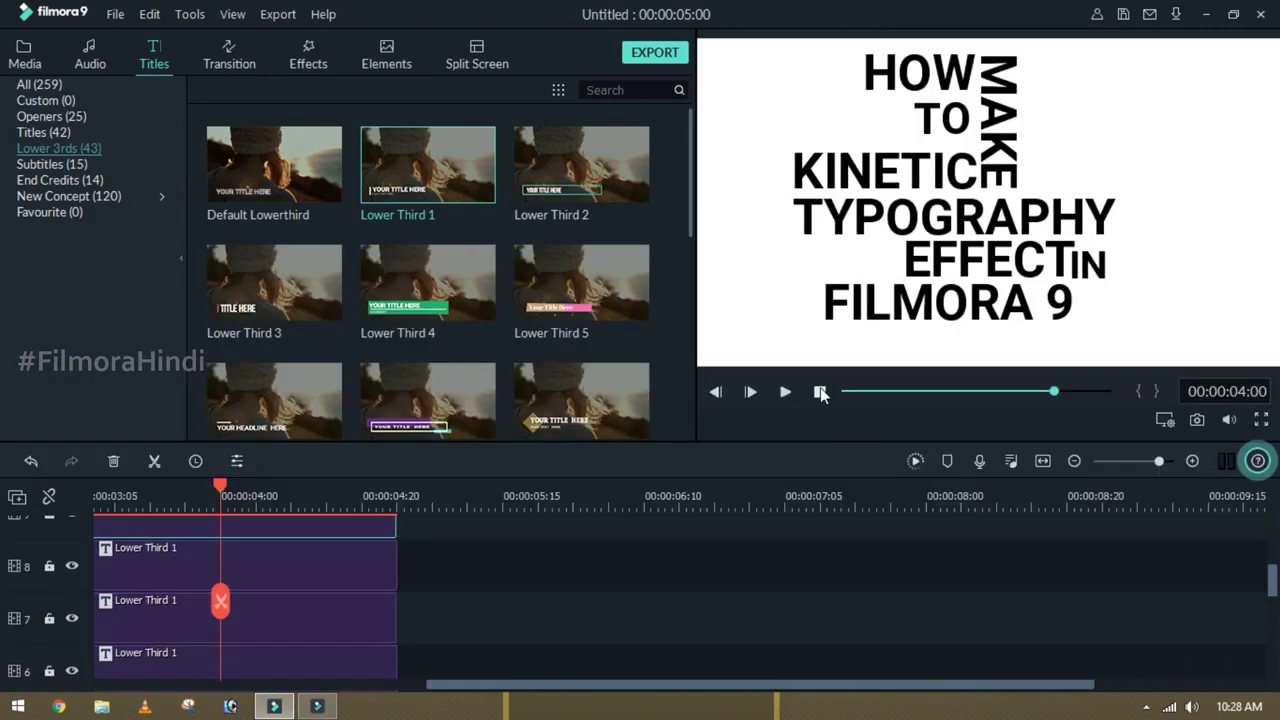
{"action": "key", "text": "space"}
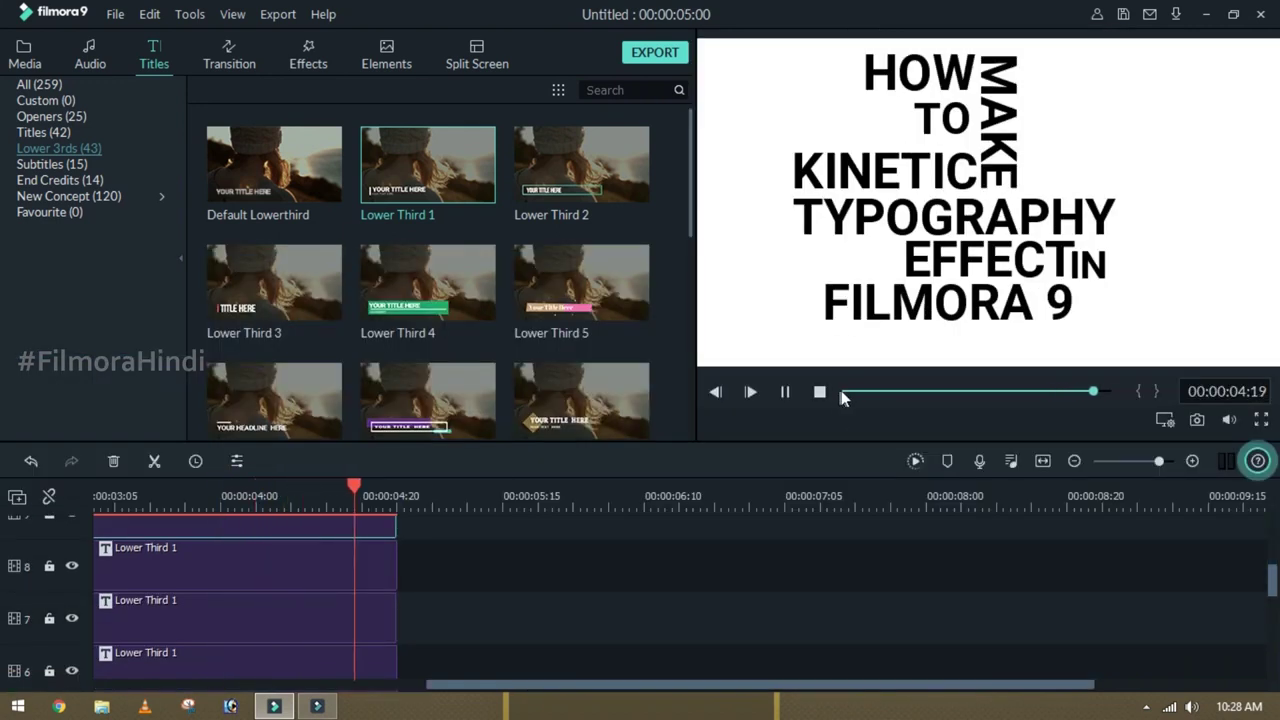
{"action": "key", "text": "space"}
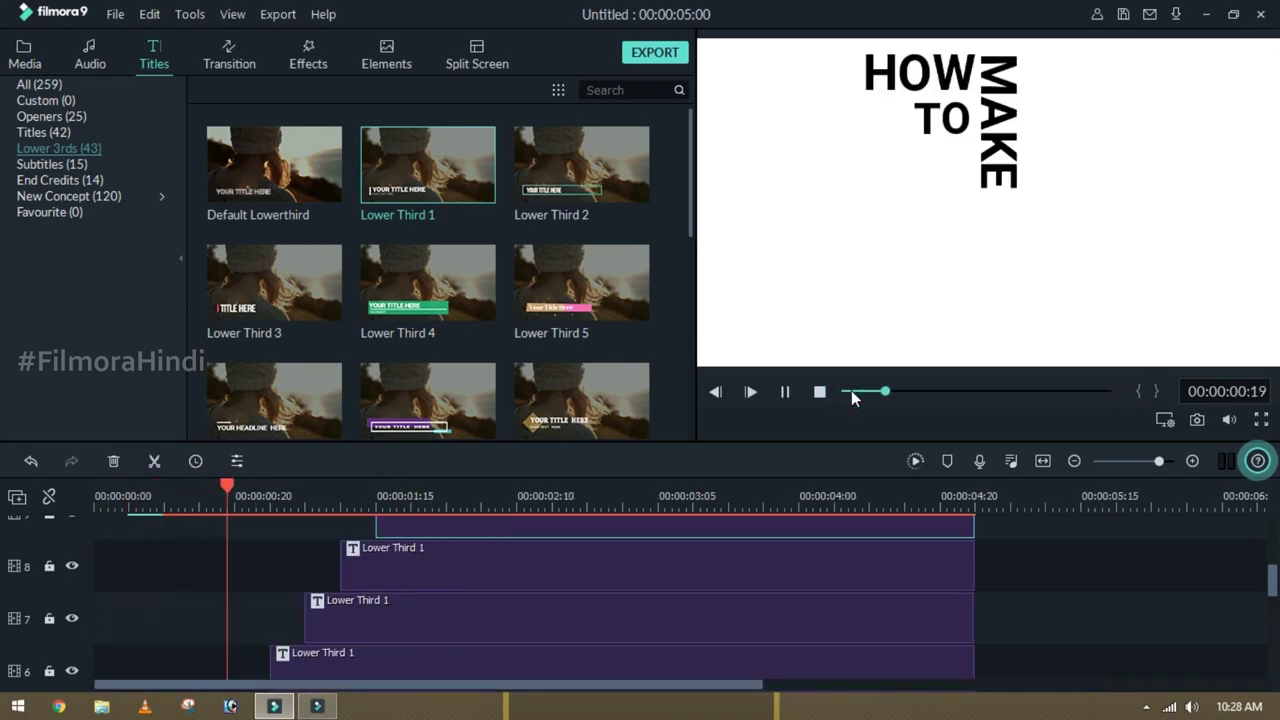